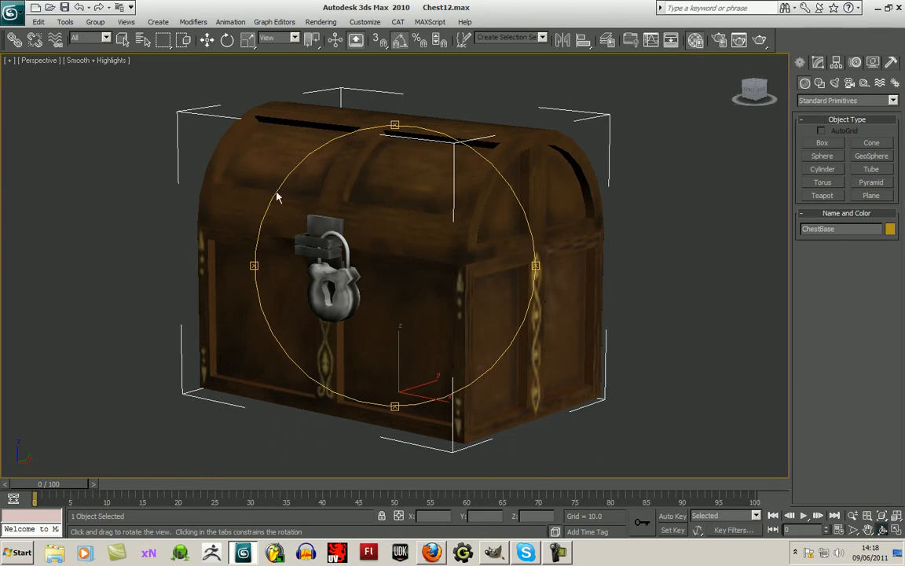
Change the unused 02 - Default material to the DirectX Shader type, keeping the old material as a sub-material
click(682, 120)
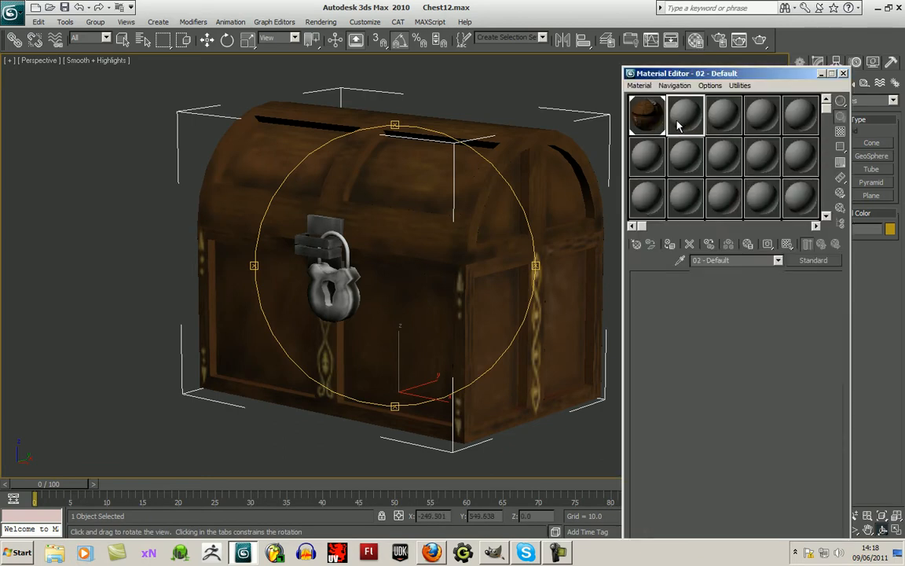
mouse_move(391, 228)
mouse_down()
mouse_move(486, 253)
mouse_move(408, 196)
mouse_move(404, 242)
mouse_move(393, 217)
mouse_move(512, 251)
mouse_move(404, 233)
mouse_move(395, 248)
mouse_move(365, 225)
mouse_move(378, 226)
mouse_up()
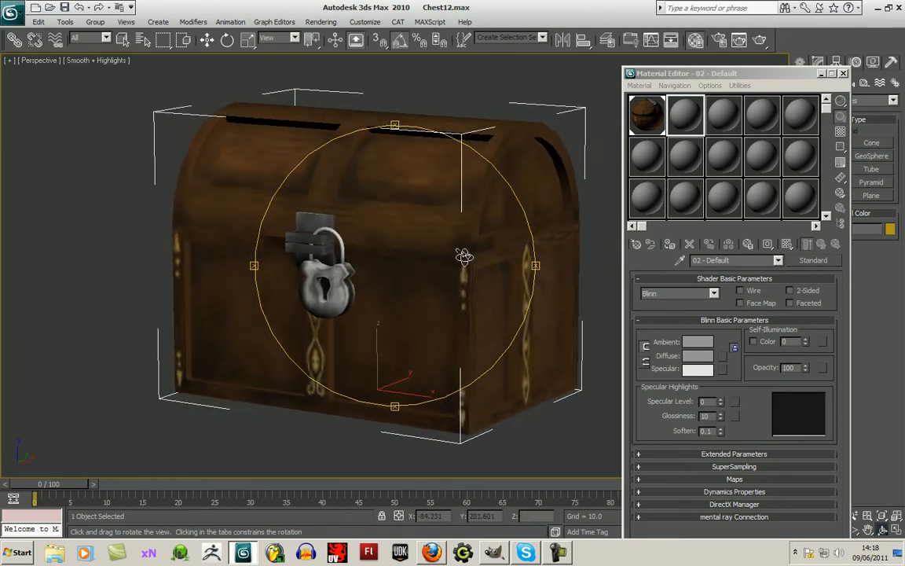
click(714, 127)
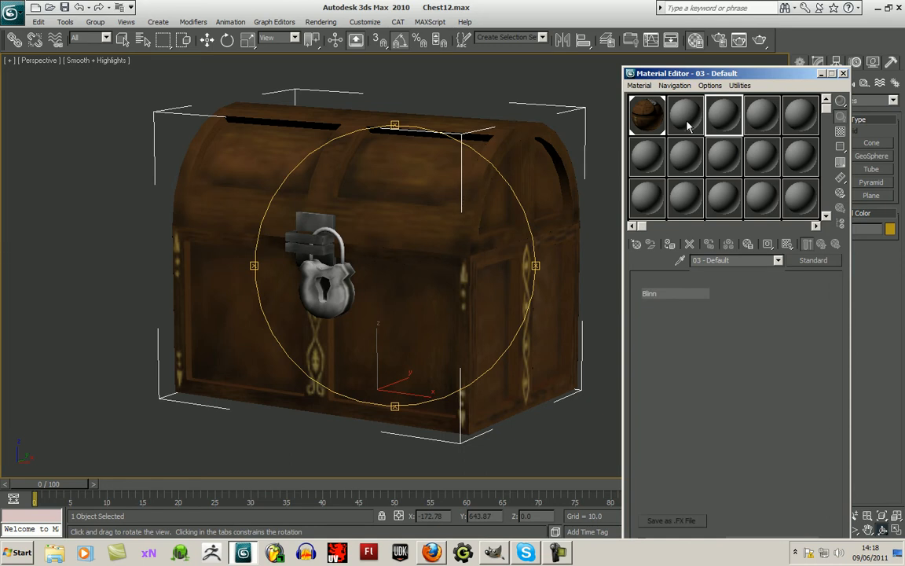
click(688, 124)
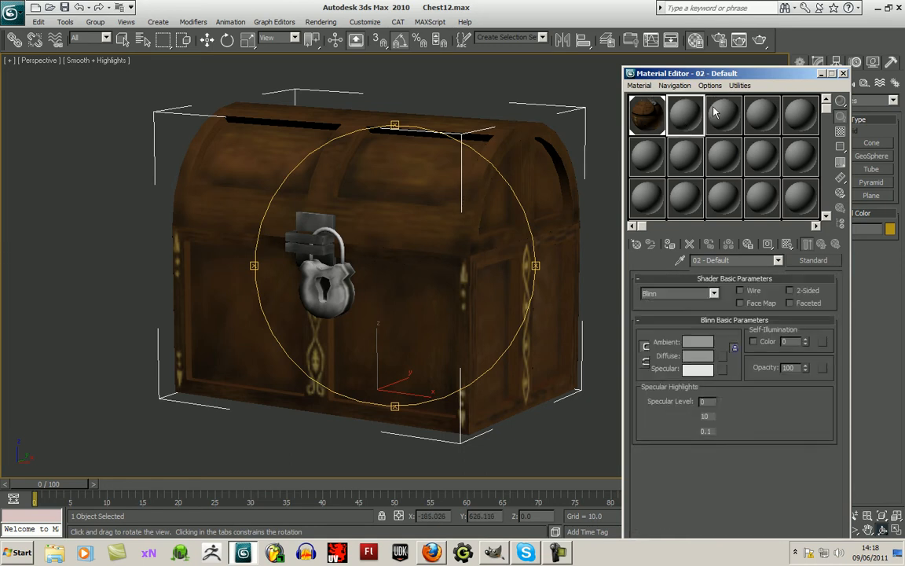
click(814, 261)
double_click(401, 139)
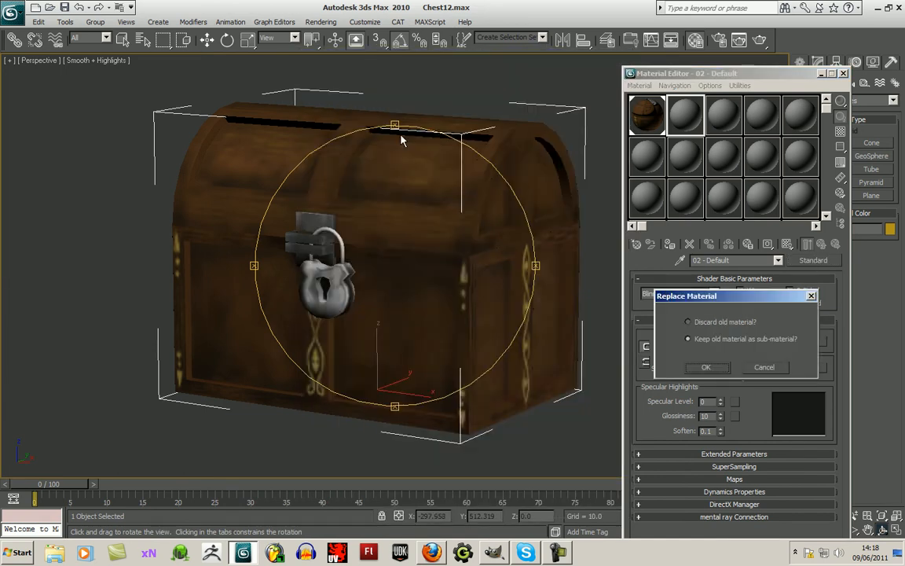
click(713, 369)
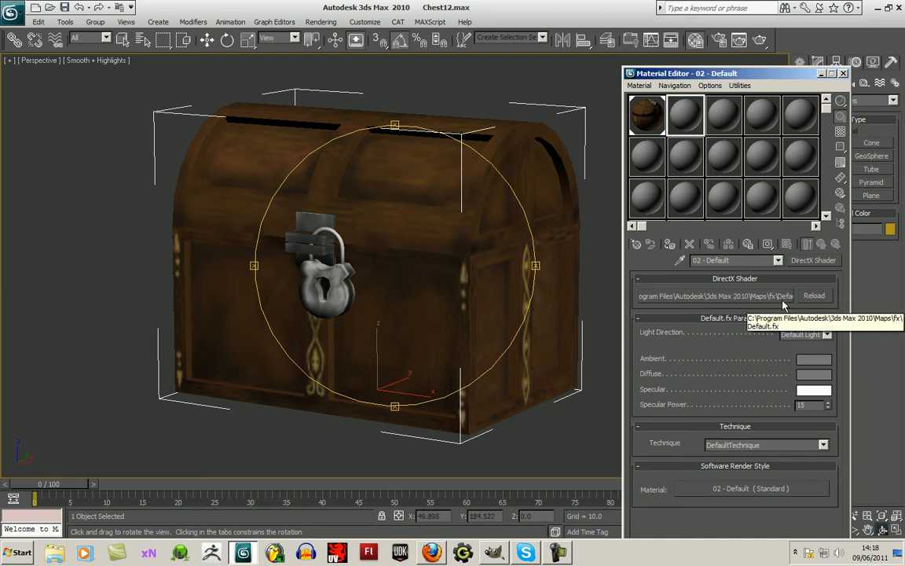
Load the effect file Xoliulshader_1.6.fx from the Xoliulshader_v1.6 folder into the DirectX shader
click(732, 297)
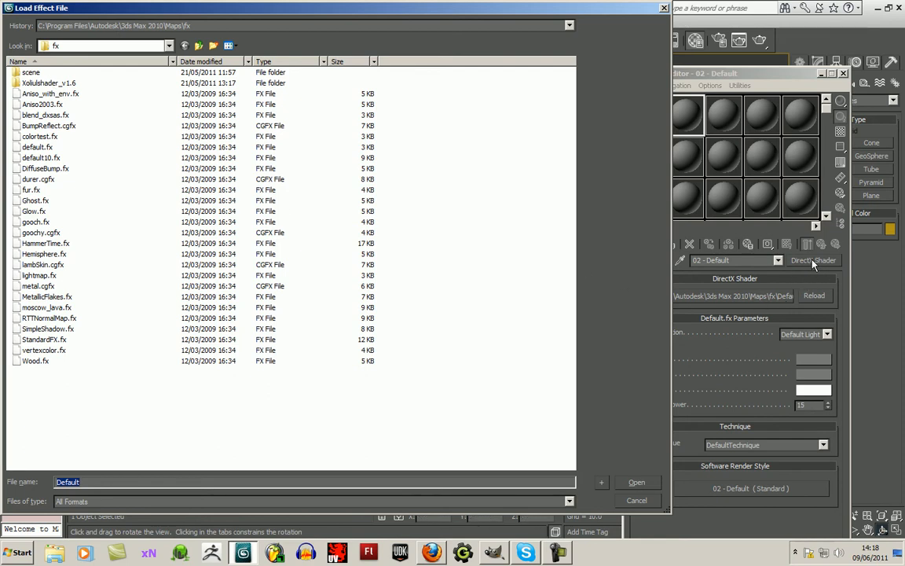
double_click(31, 82)
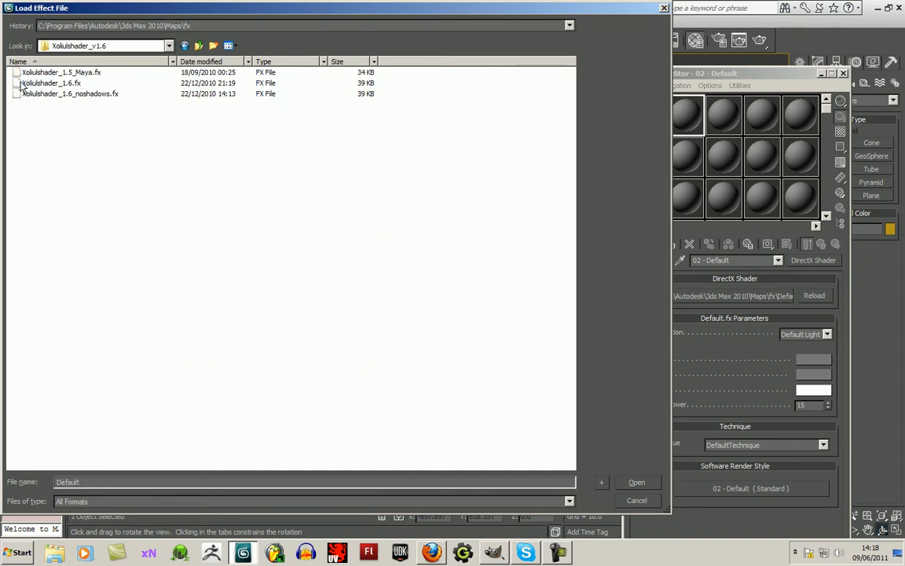
double_click(35, 83)
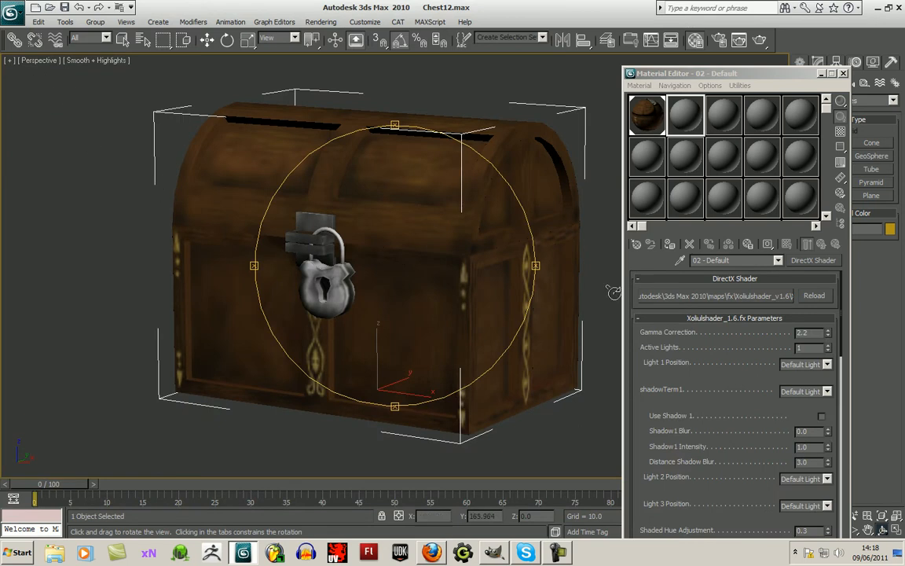
Assign the smallChest_diff image from the SmallChest folder as the shader's diffuse map
drag(760, 425, 739, 351)
drag(731, 420, 745, 319)
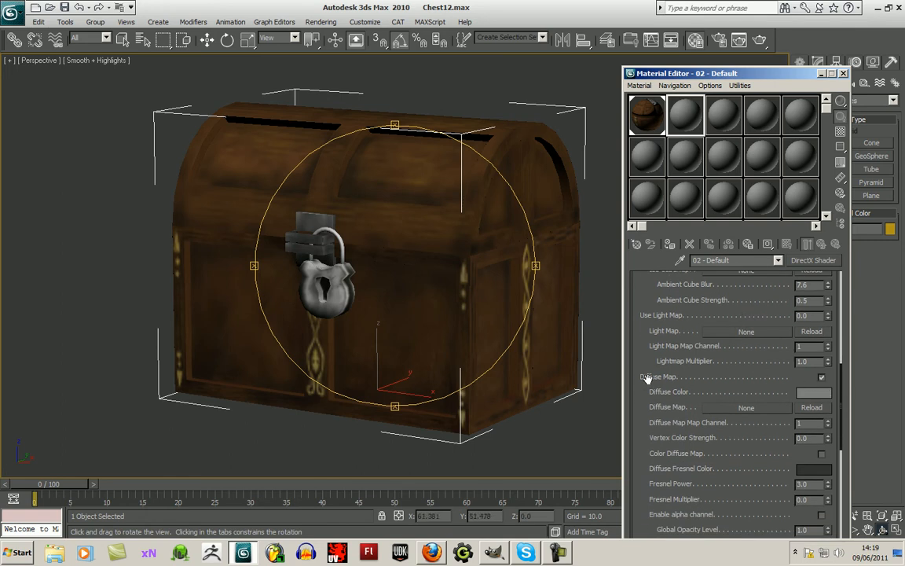
click(745, 407)
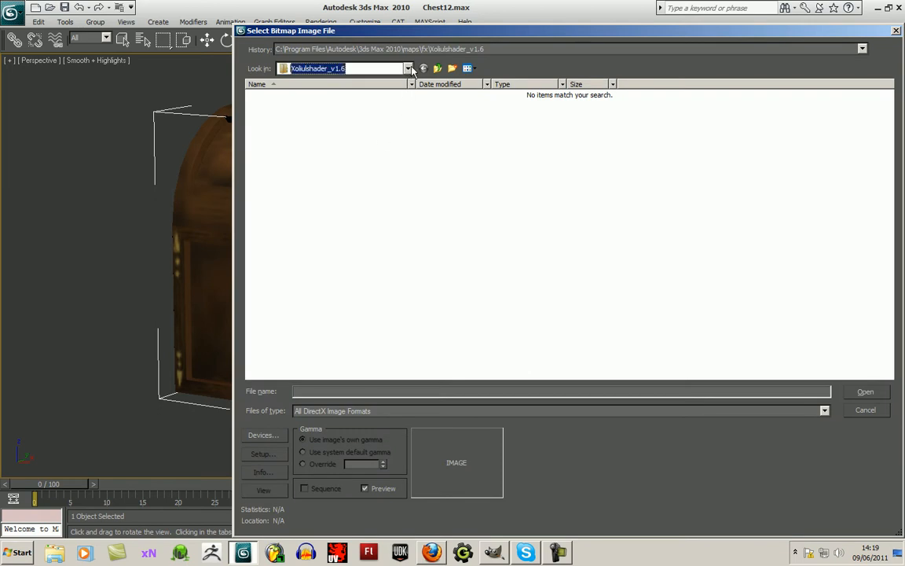
click(410, 69)
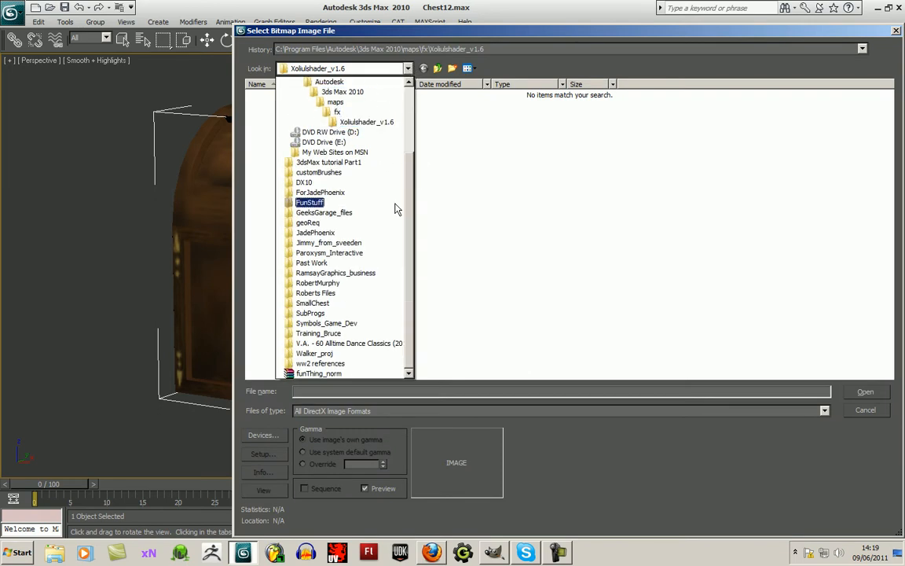
click(346, 302)
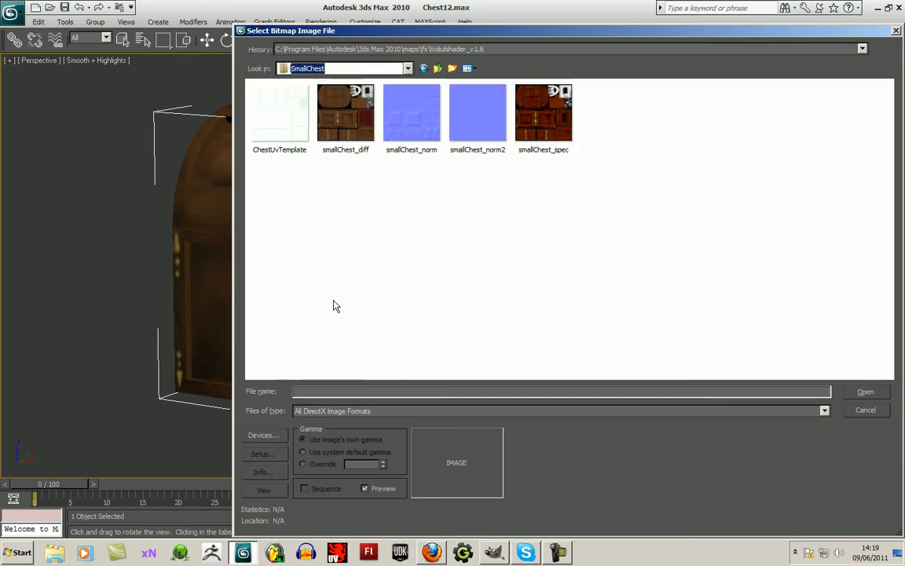
double_click(350, 114)
Enable the shader's specular map and load smallChest_spec into it
drag(757, 447, 747, 280)
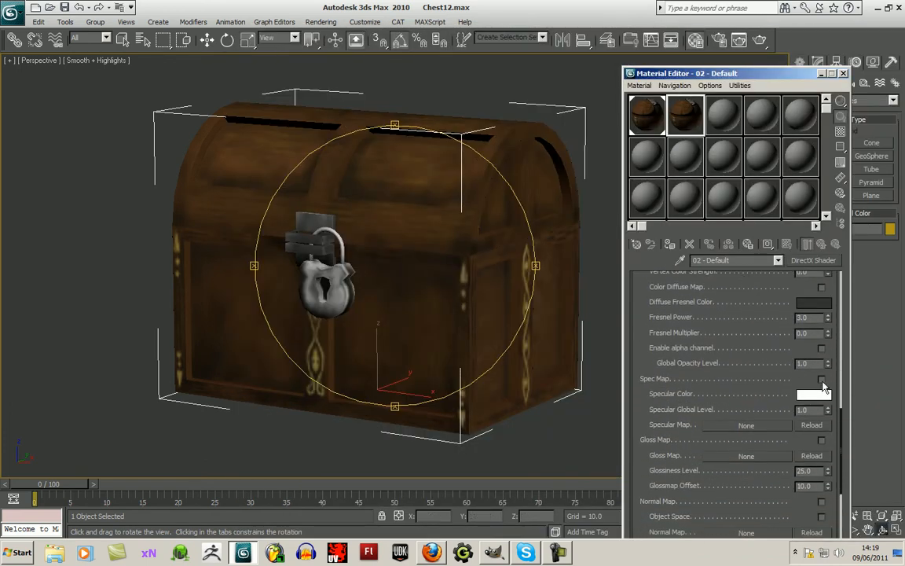
click(760, 428)
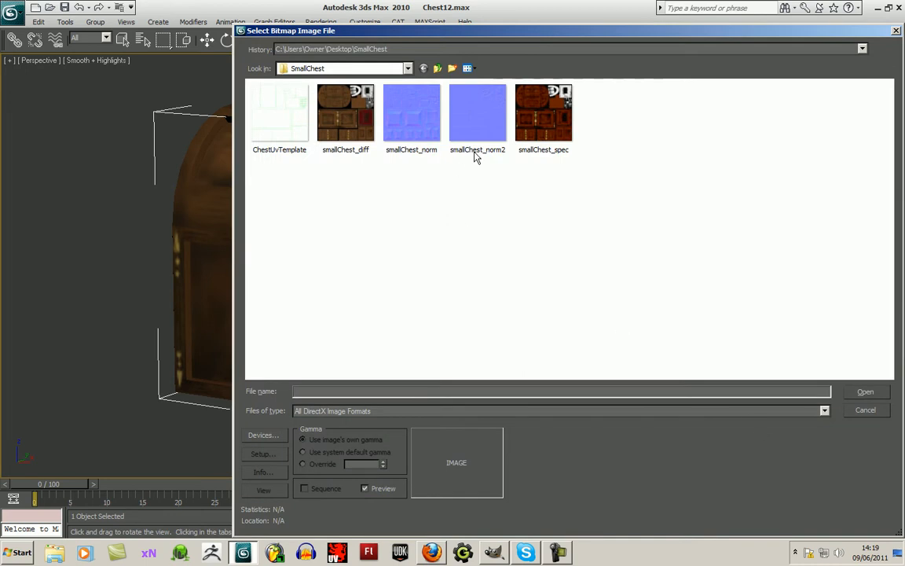
double_click(541, 130)
Enable the shader's normal map and load smallChest_norm into it
drag(761, 440, 771, 324)
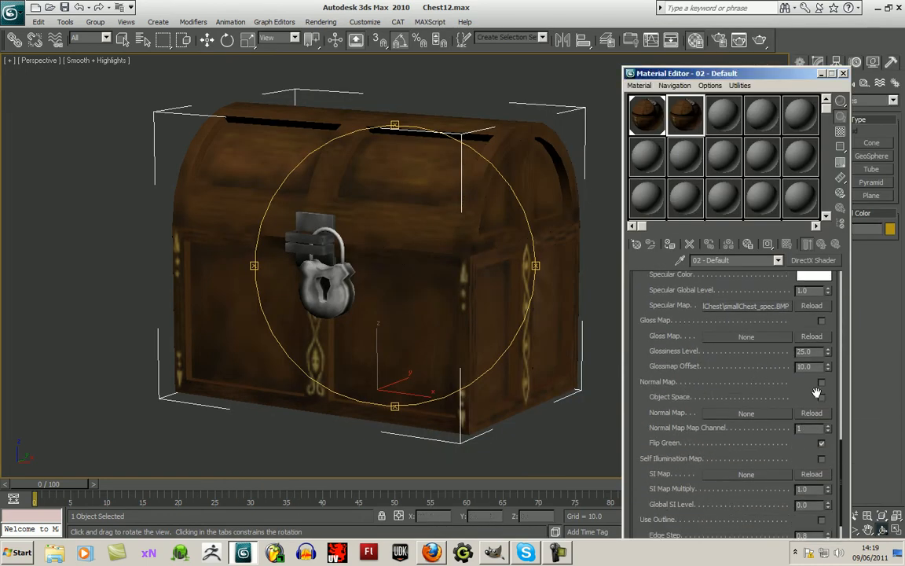
click(747, 413)
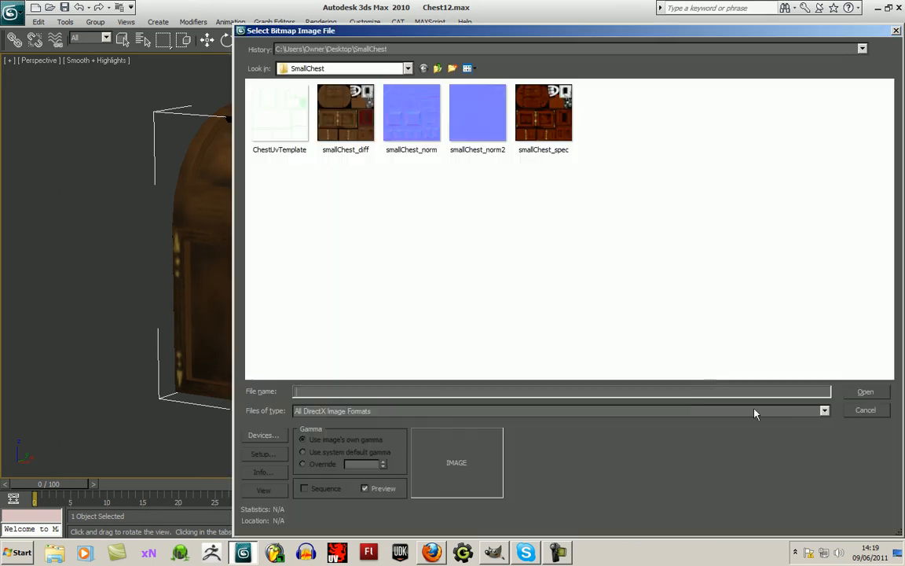
double_click(410, 133)
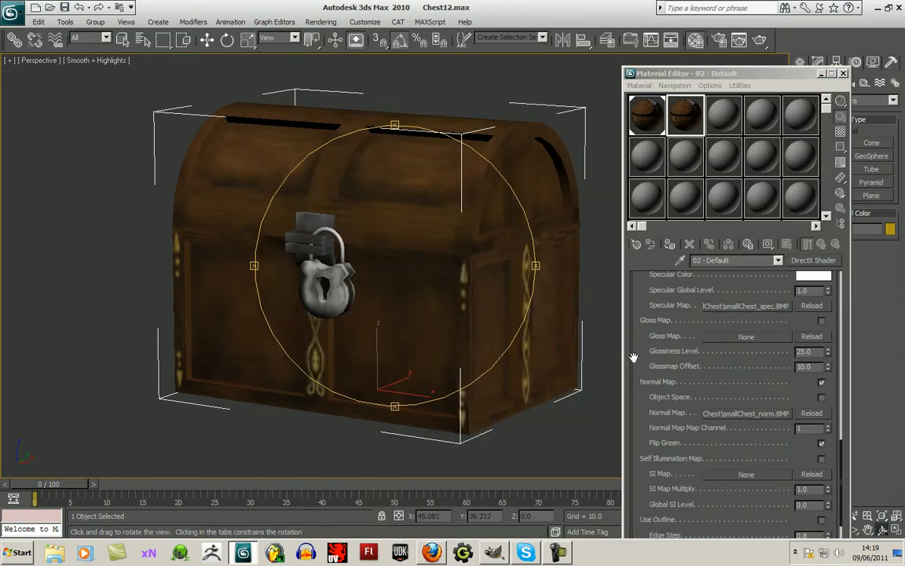
Assign the 02 - Default shader material to the selected chest and inspect its lid and lock up close
click(701, 122)
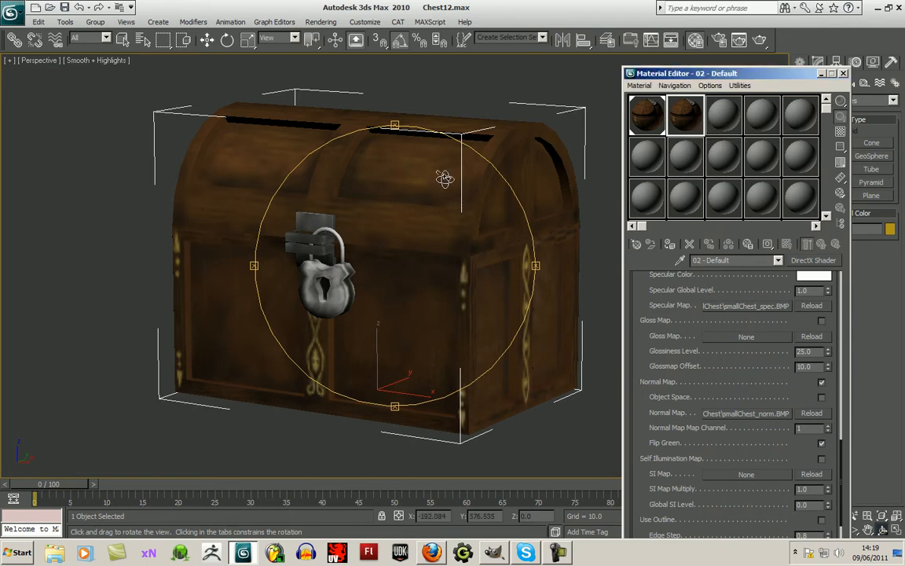
click(669, 247)
drag(434, 313, 459, 379)
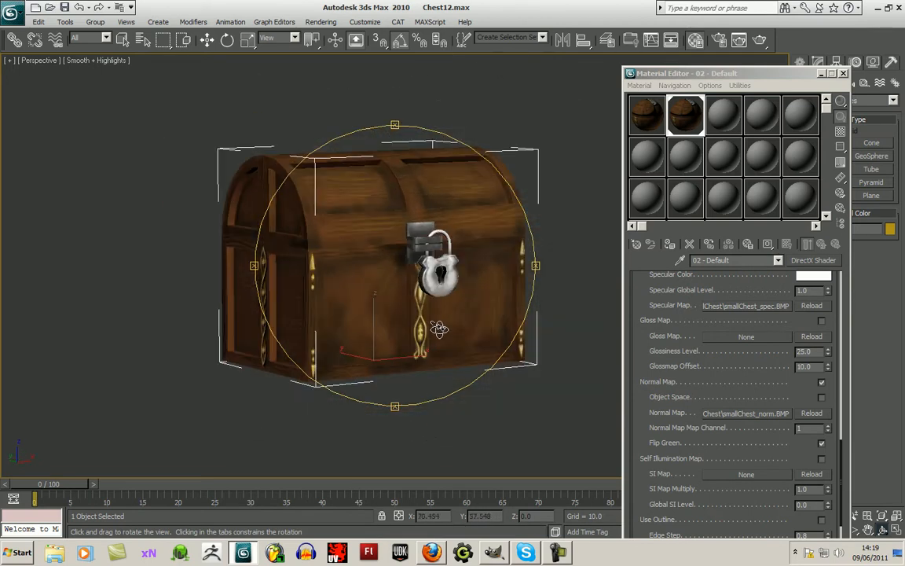
scroll(415, 350, up, 4)
drag(414, 348, 411, 370)
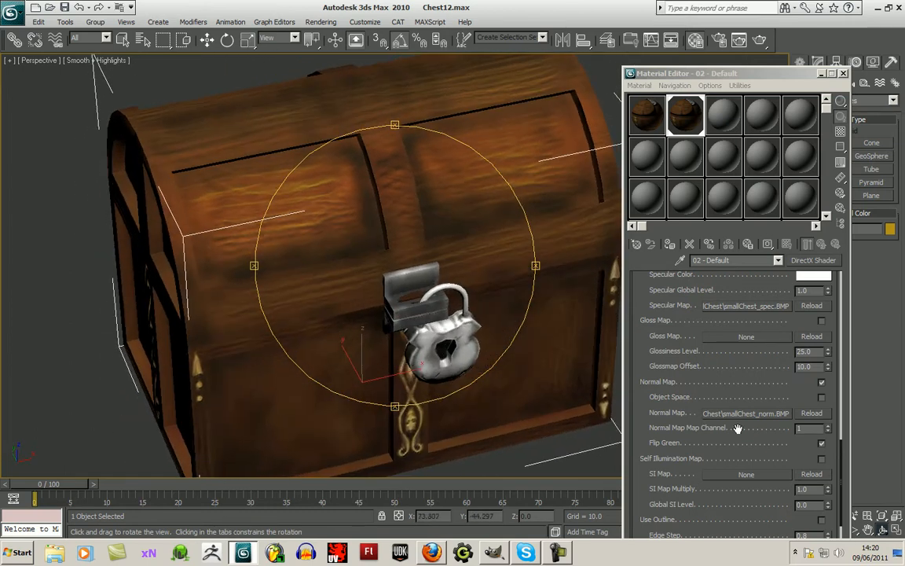
Replace the specular map with smallChest_diff and check the chest's highlights from several angles
drag(747, 448, 770, 492)
scroll(810, 380, up, 4)
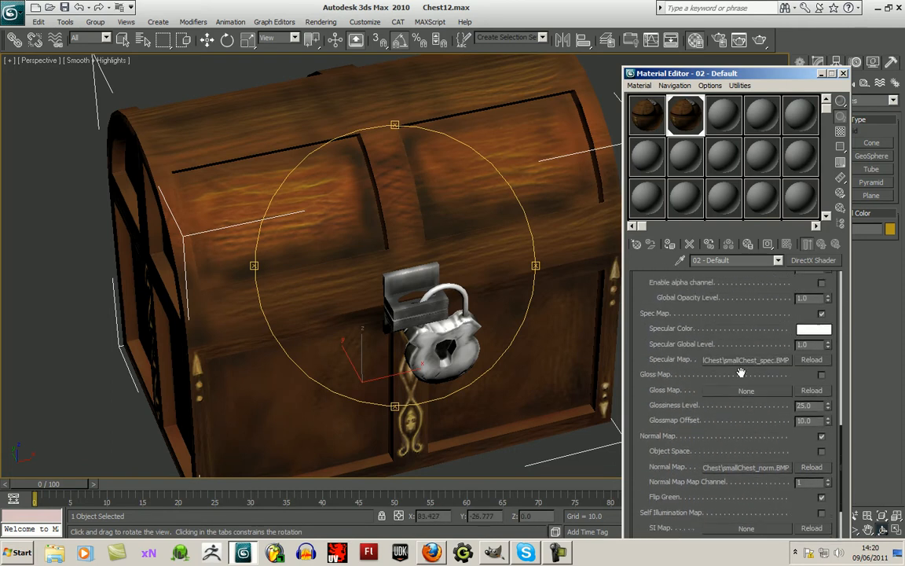
click(747, 361)
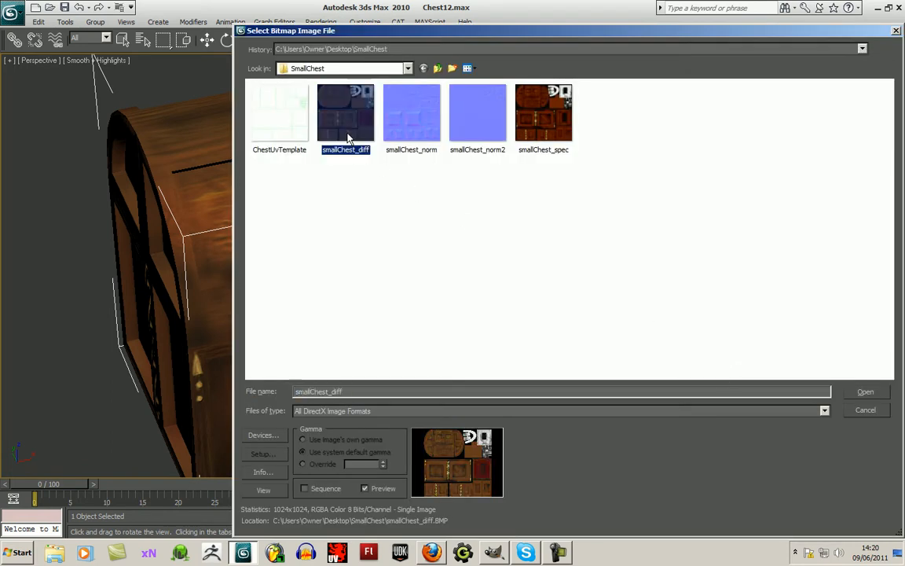
double_click(351, 134)
drag(292, 186, 318, 177)
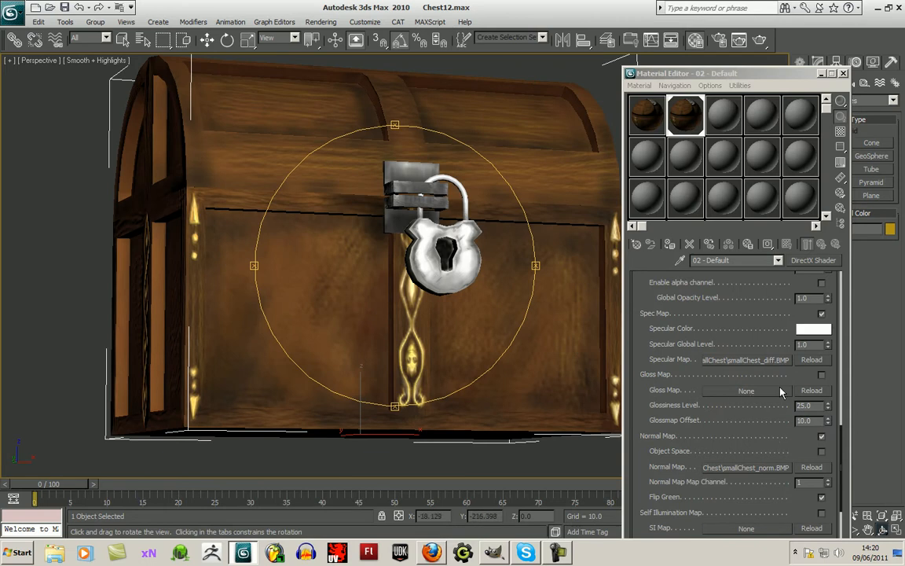
drag(417, 309, 452, 349)
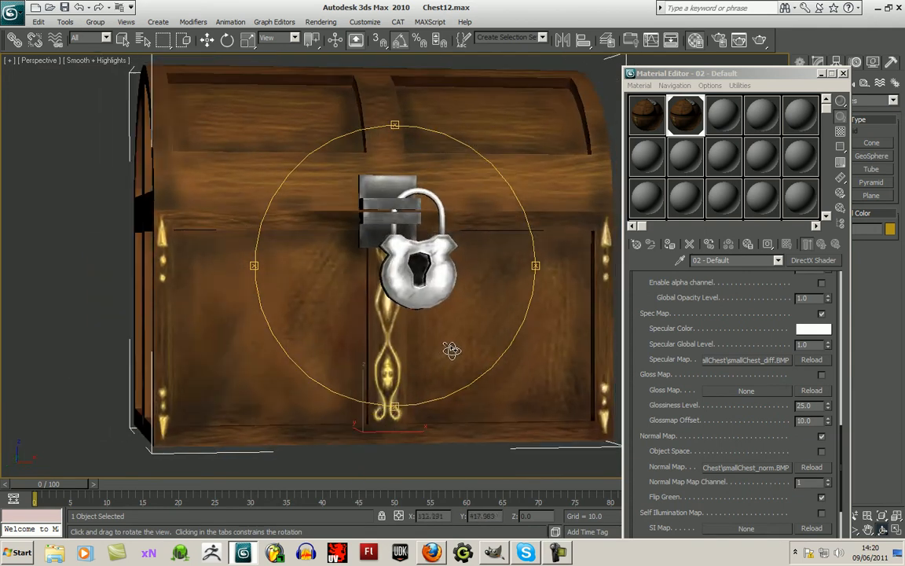
drag(402, 298, 440, 268)
Set the Specular Global Level to 5 and check the highlights on the lid
scroll(750, 454, up, 1)
scroll(750, 454, up, 1)
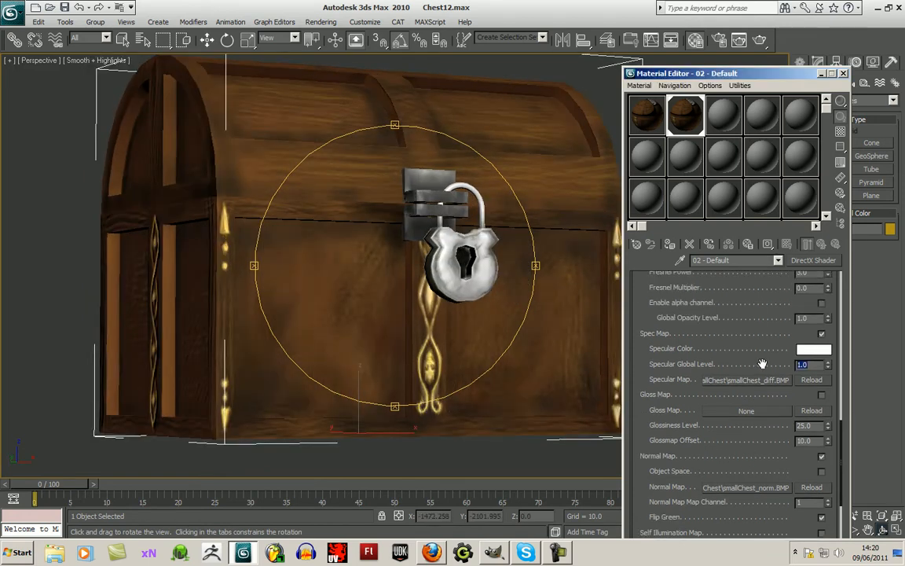
key(Return)
drag(454, 339, 417, 376)
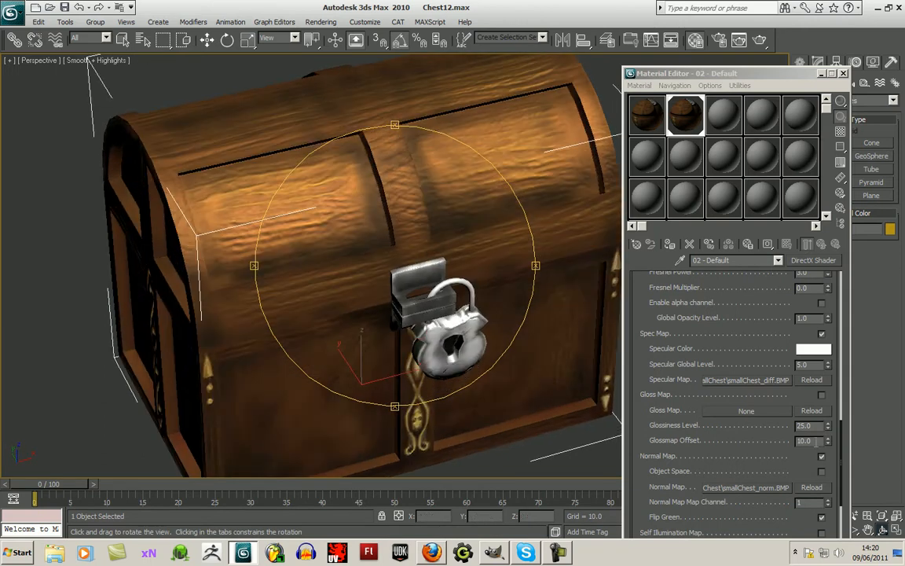
Set the Specular Global Level to 2 and check the chest's front and side
drag(815, 364, 759, 370)
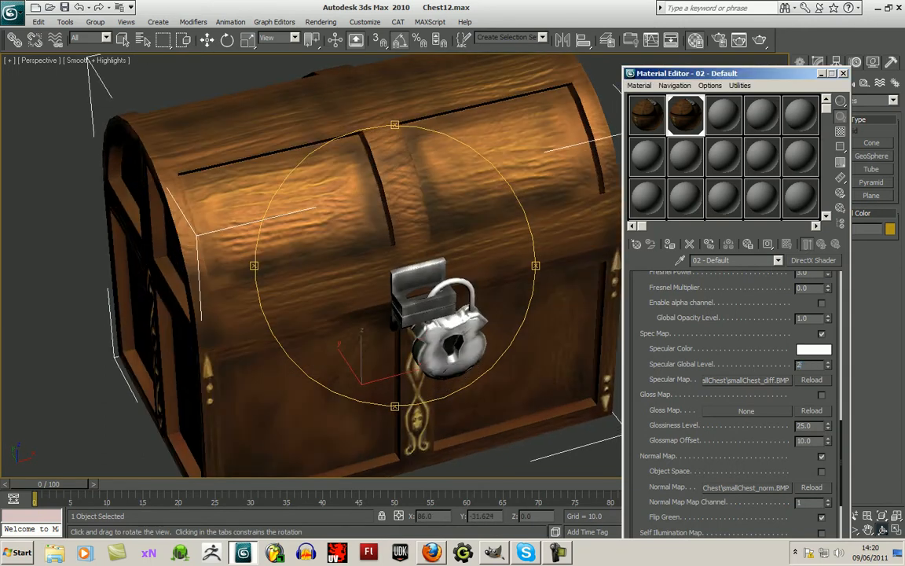
text(2)
key(Return)
drag(558, 356, 357, 295)
Close the Material Editor, frame the whole chest and activate the Move tool
key(m)
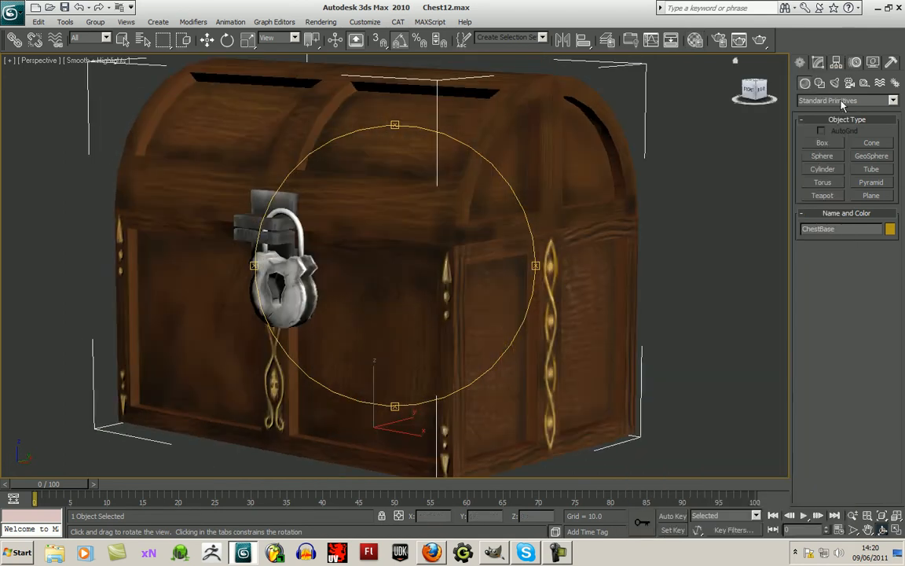
key(z)
drag(405, 271, 453, 282)
click(207, 39)
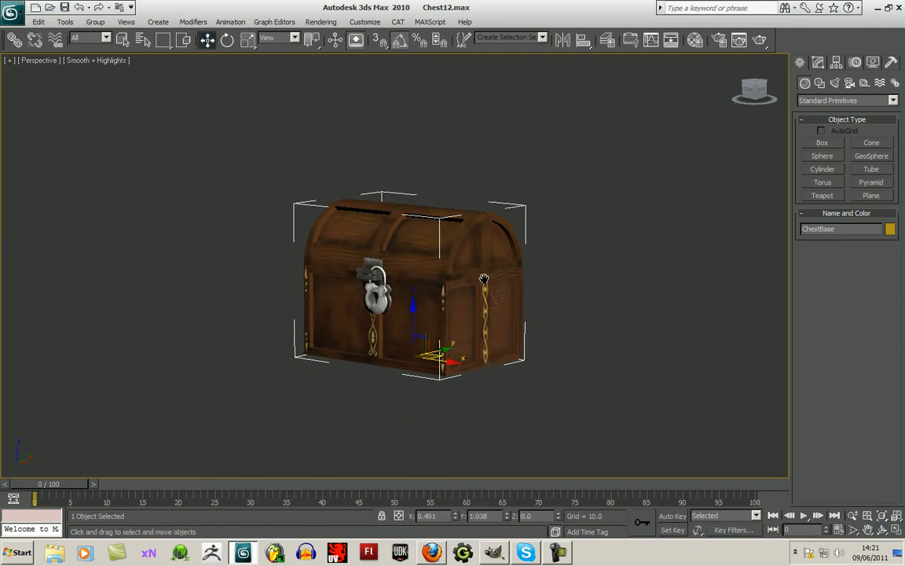
scroll(484, 272, up, 3)
scroll(458, 295, down, 3)
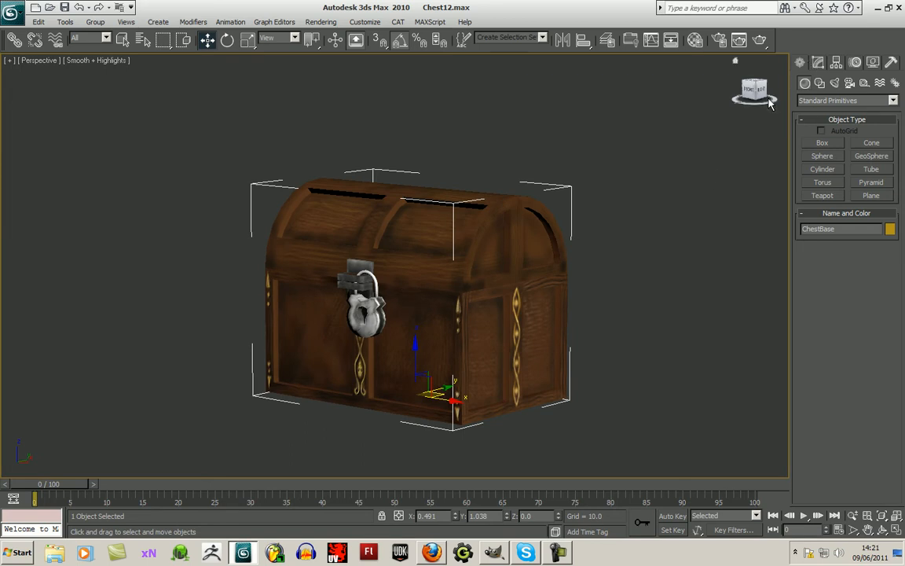
Show the chest's Editable Poly sub-object levels, try the Element level and return to the whole-object level
click(818, 63)
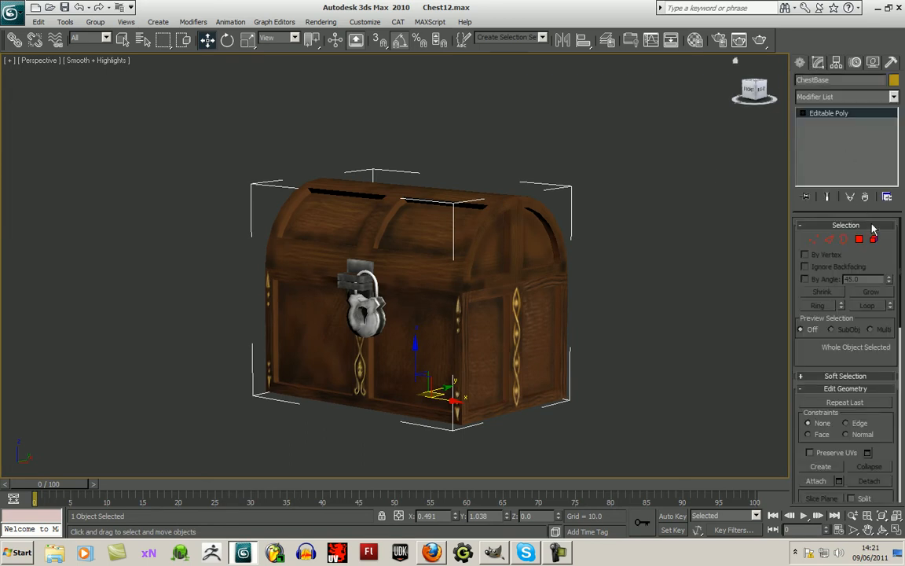
click(875, 240)
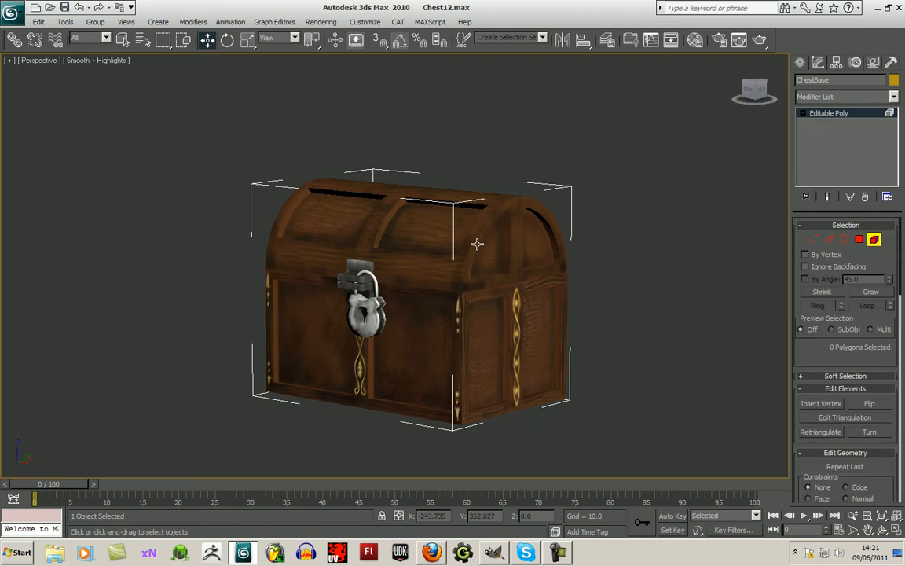
click(803, 114)
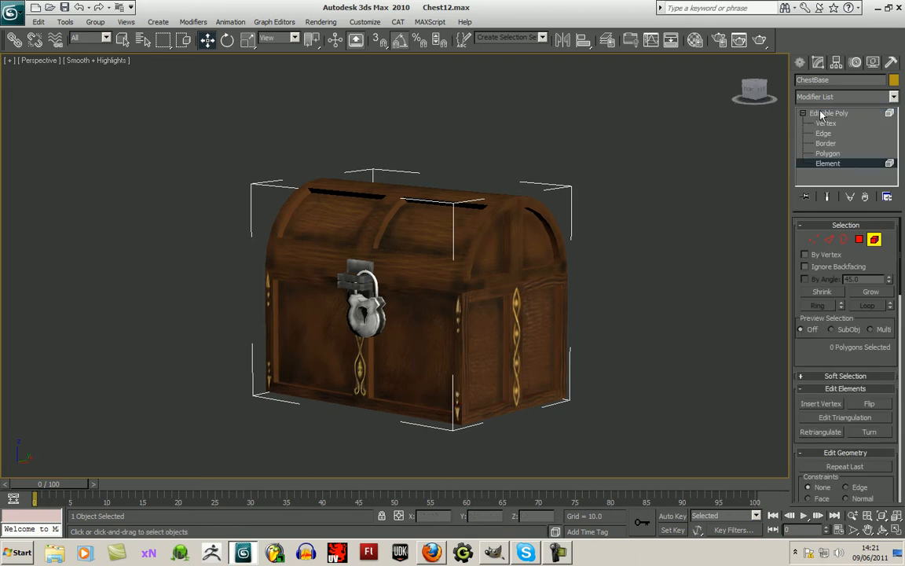
click(821, 113)
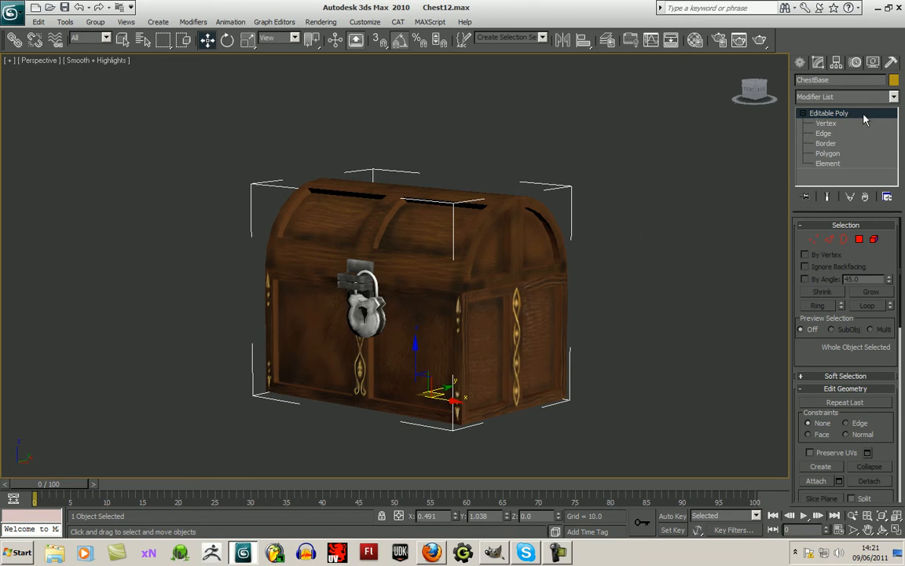
Enter the chest's Element level and check the lid, lock plate, padlock body and shackle as separate elements
click(875, 240)
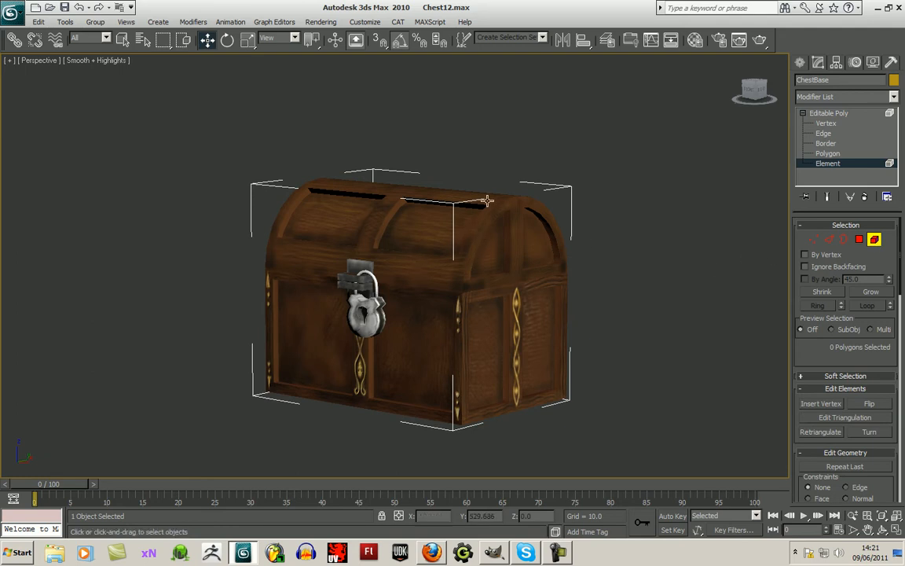
click(478, 237)
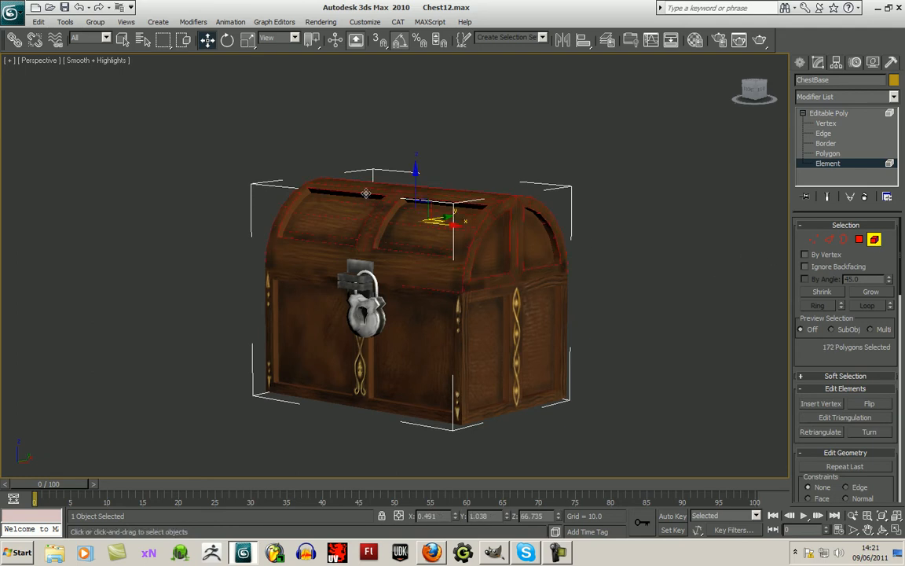
click(348, 290)
click(348, 289)
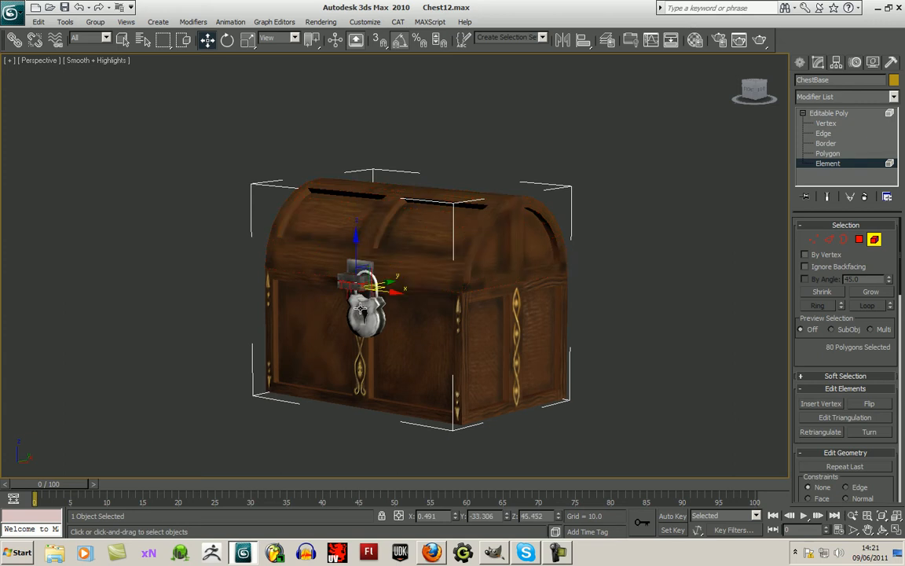
click(370, 317)
click(375, 281)
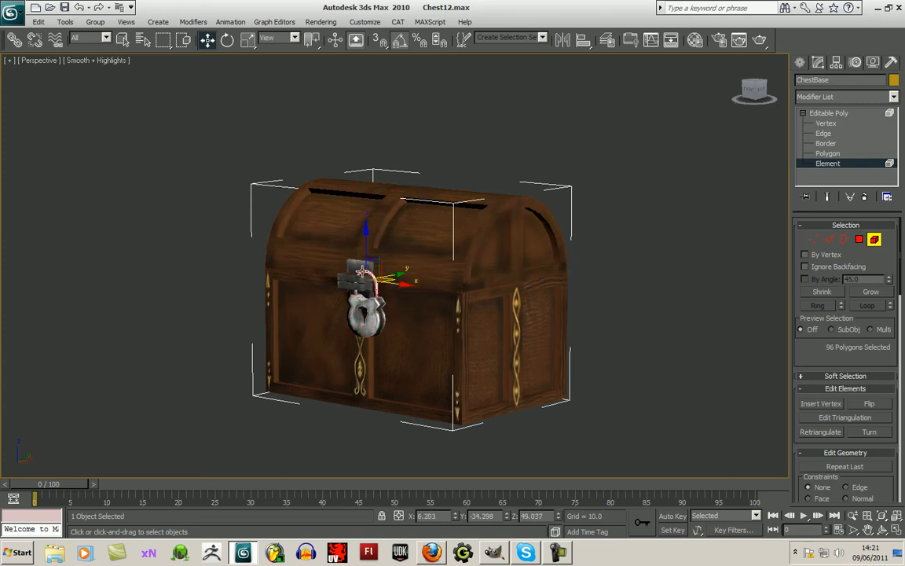
Detach the lid element from the chest as a separate object named ChestLid
click(432, 240)
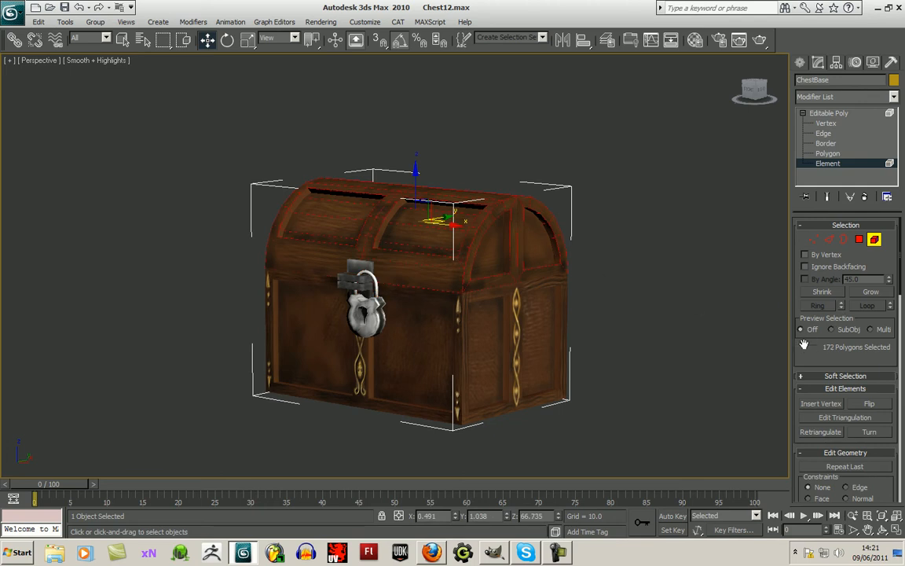
drag(806, 348, 809, 192)
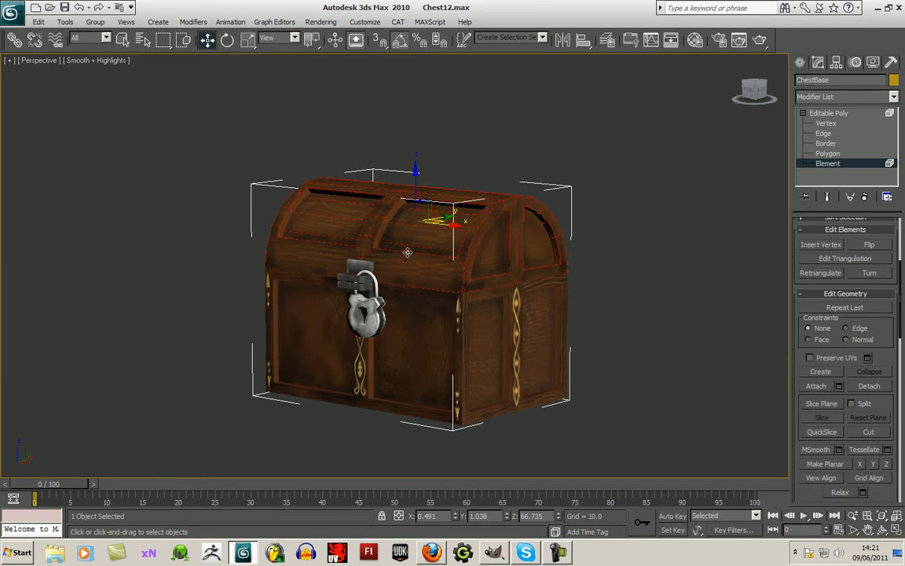
right_click(429, 250)
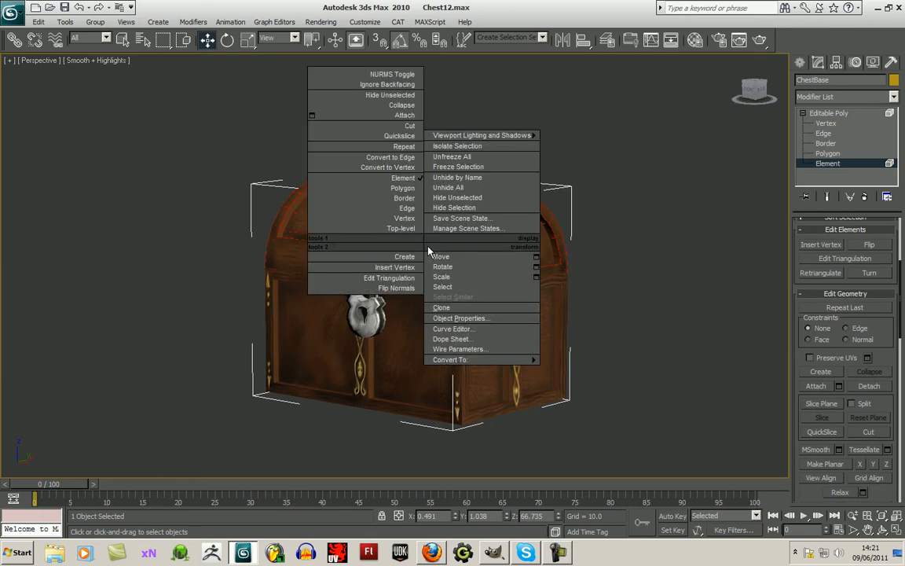
click(803, 257)
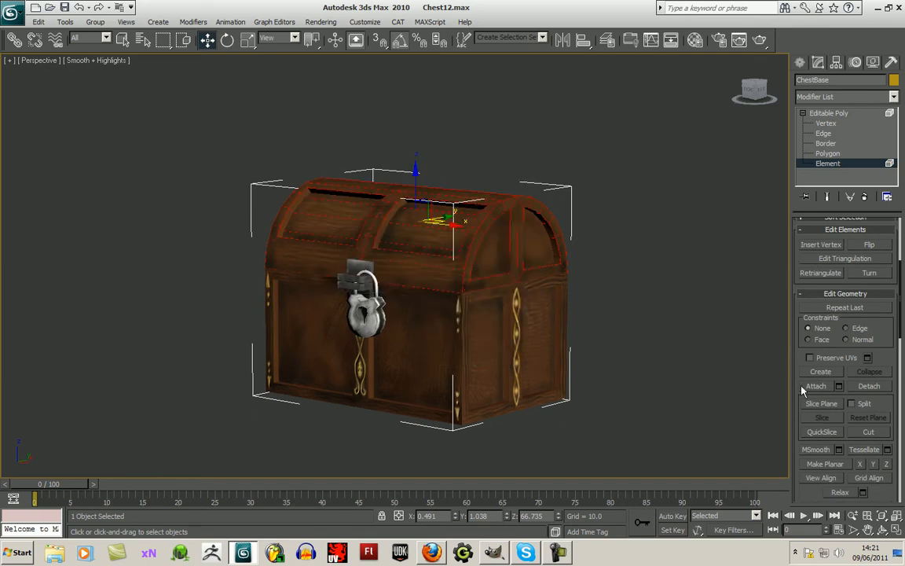
click(868, 387)
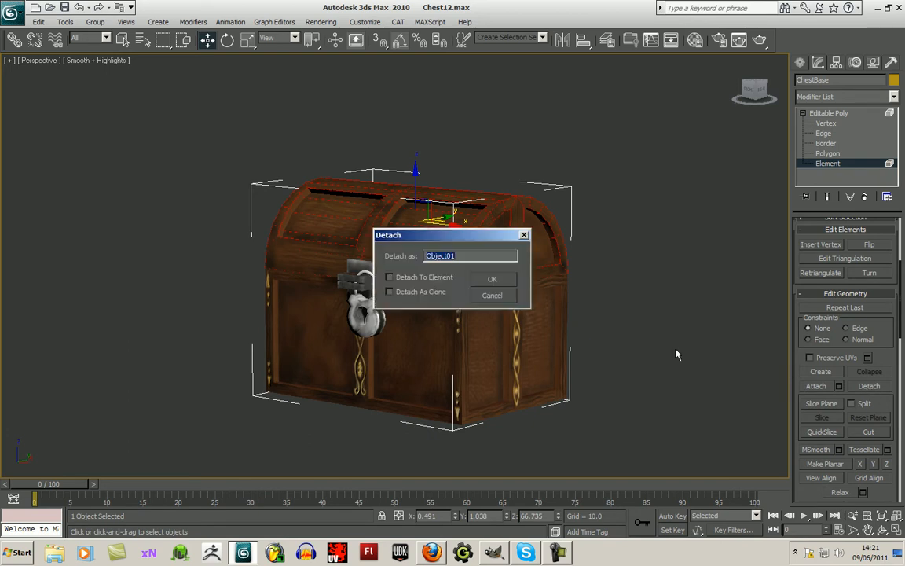
text(ChestLid)
click(495, 280)
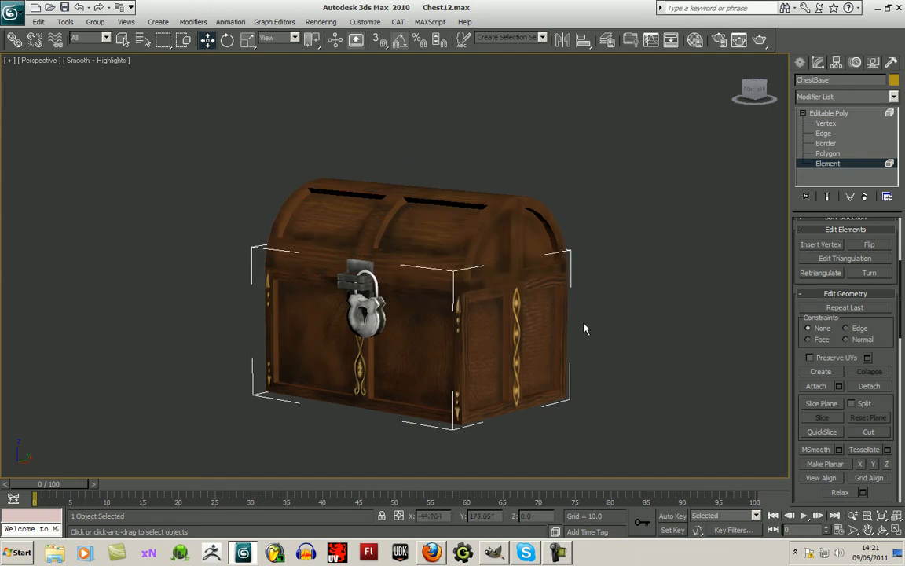
Leave the base's Element level, select the detached lid and raise it vertically to a Z position of about 47
middle_drag(631, 252, 609, 309)
click(464, 304)
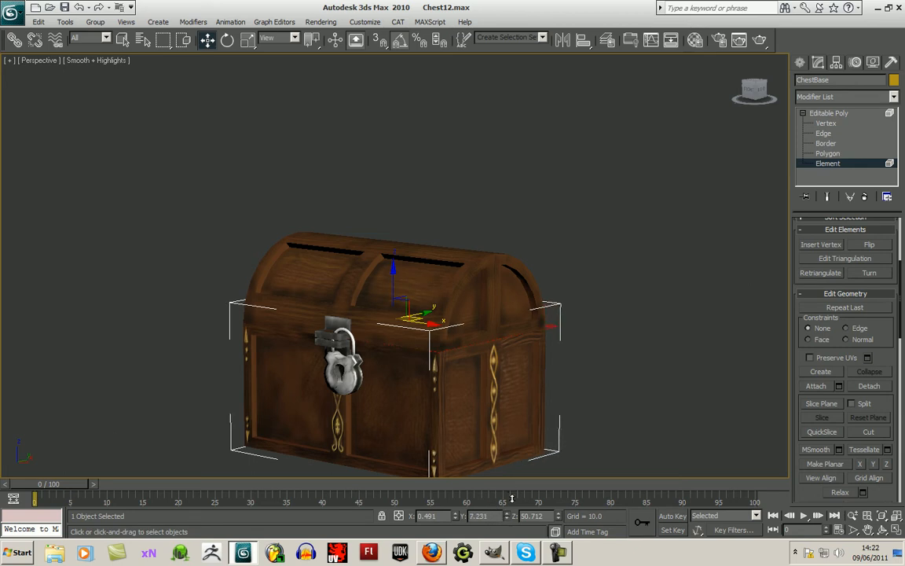
click(637, 257)
click(800, 62)
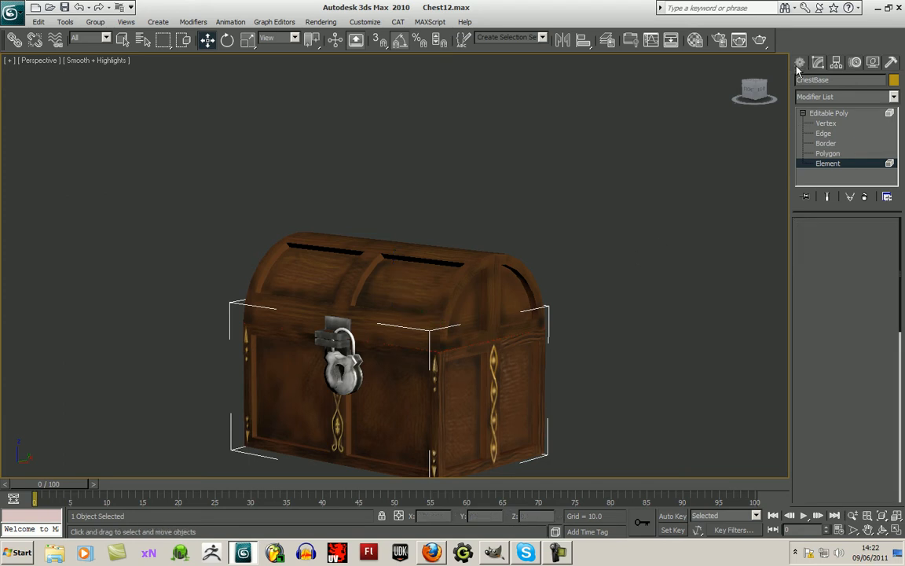
click(669, 317)
click(459, 272)
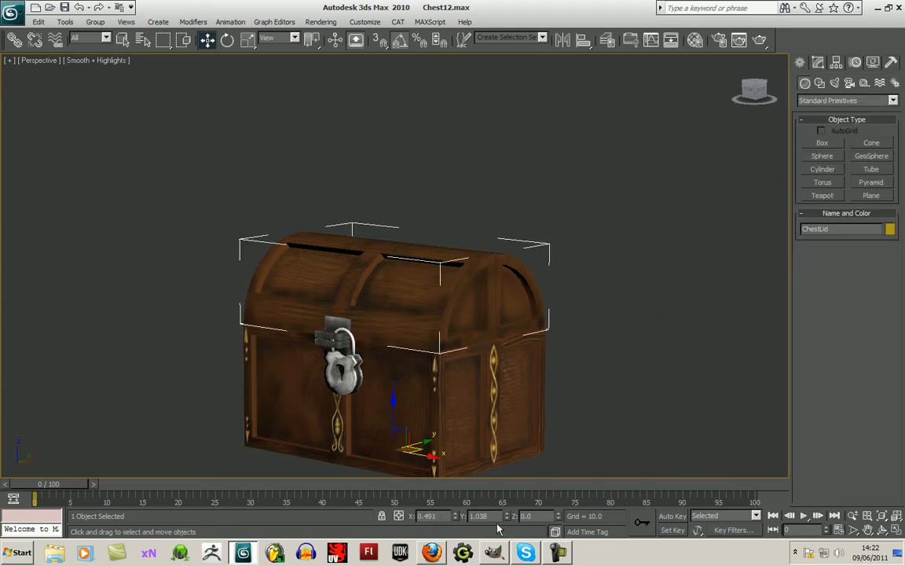
middle_drag(434, 397, 441, 381)
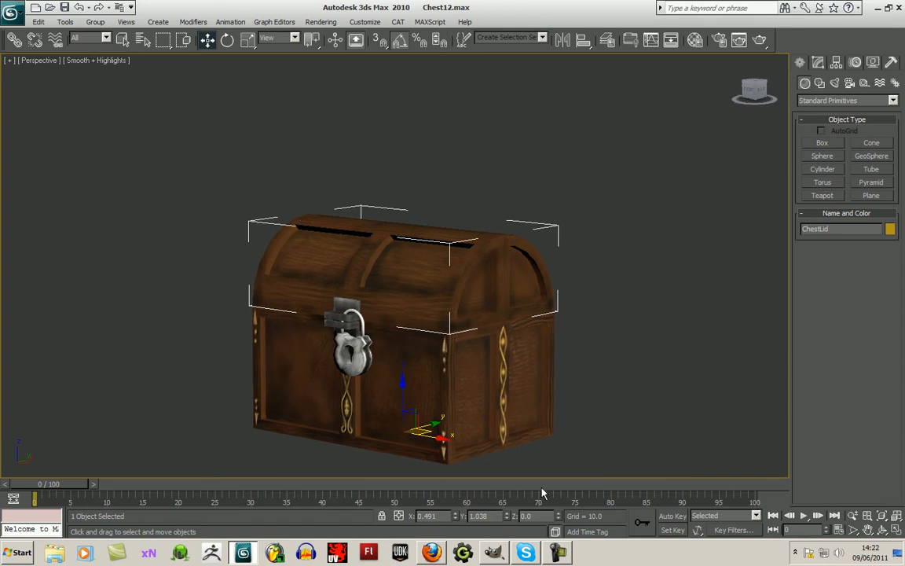
drag(559, 516, 576, 488)
right_click(576, 488)
drag(424, 395, 417, 262)
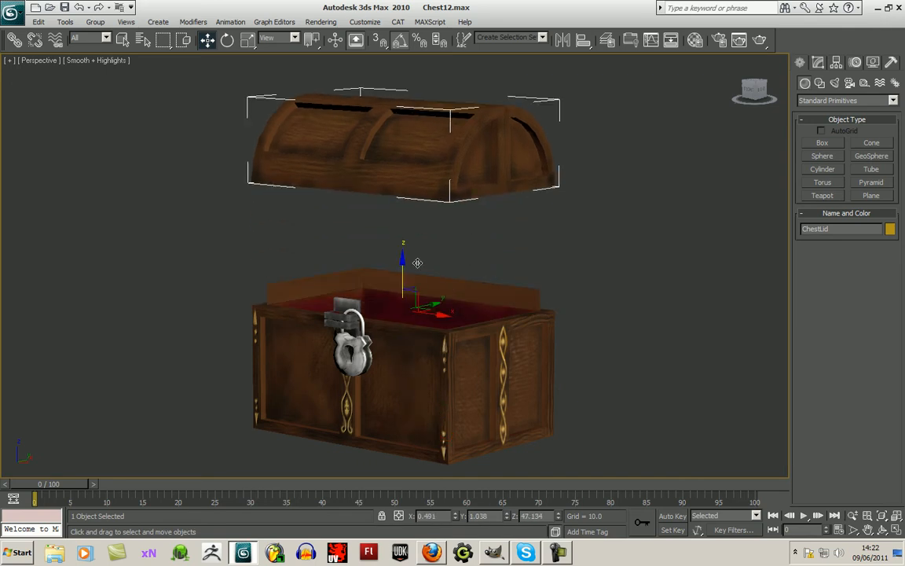
Select the chest base and, at Polygon level, delete the polygon capping the raised lip above its opening
click(620, 337)
click(382, 295)
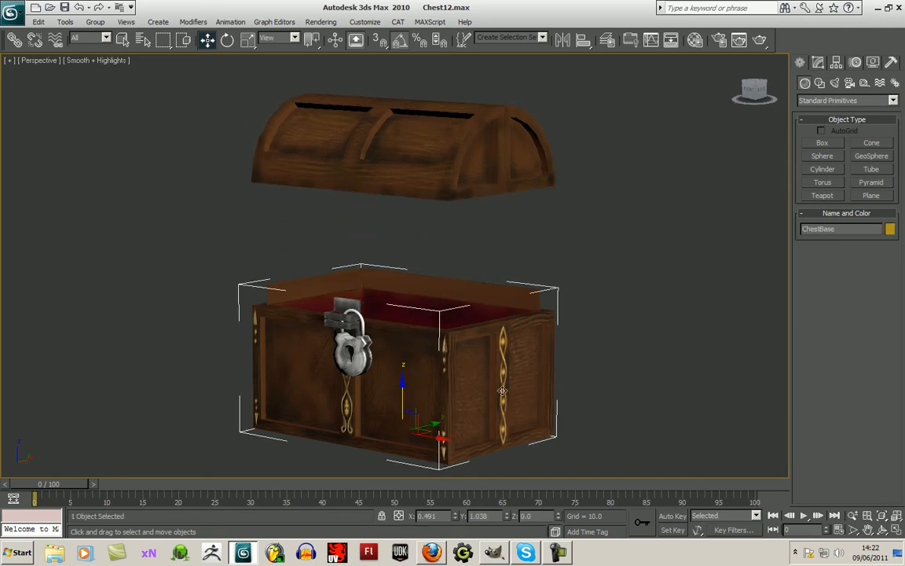
mouse_move(572, 380)
alt+middle_down()
mouse_move(602, 343)
mouse_move(667, 339)
mouse_move(709, 360)
mouse_move(581, 369)
alt+middle_up()
click(206, 39)
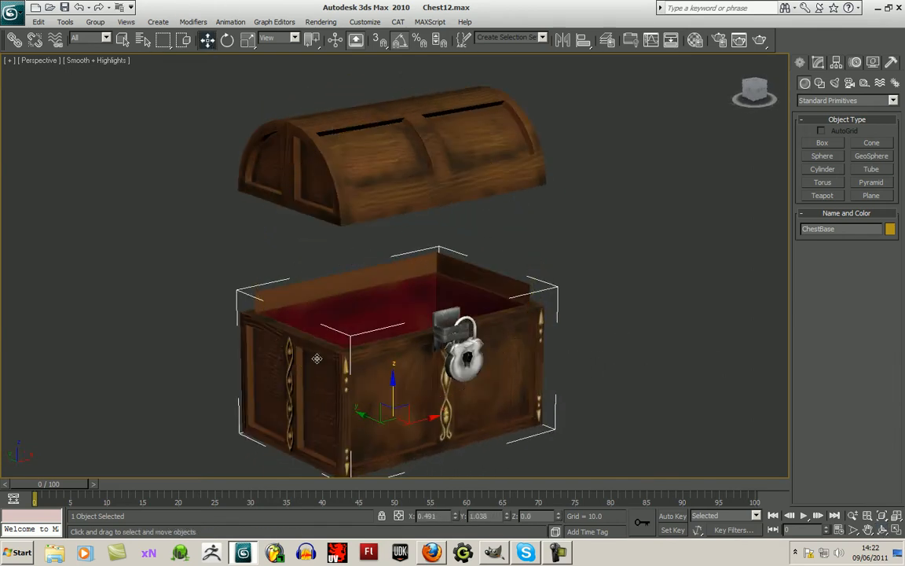
click(599, 342)
click(488, 352)
click(818, 64)
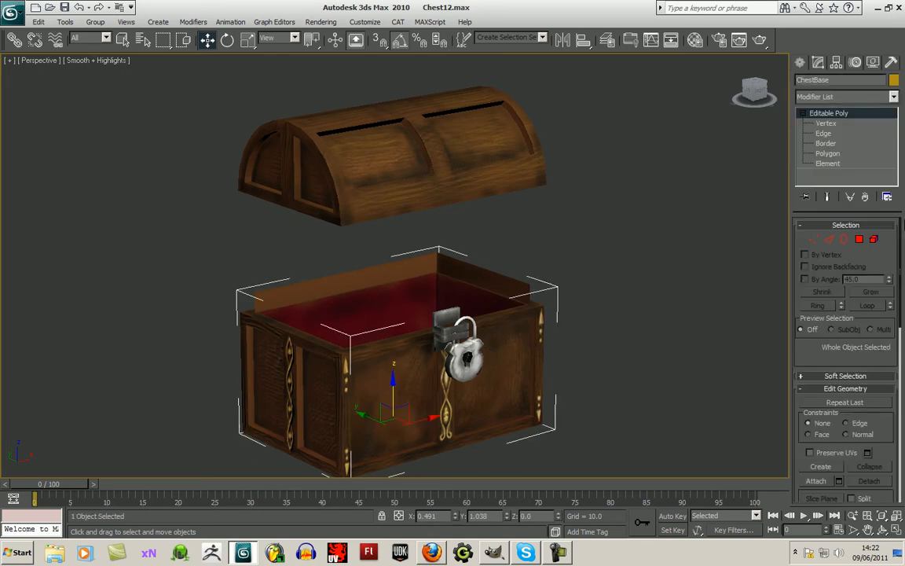
click(860, 240)
click(381, 267)
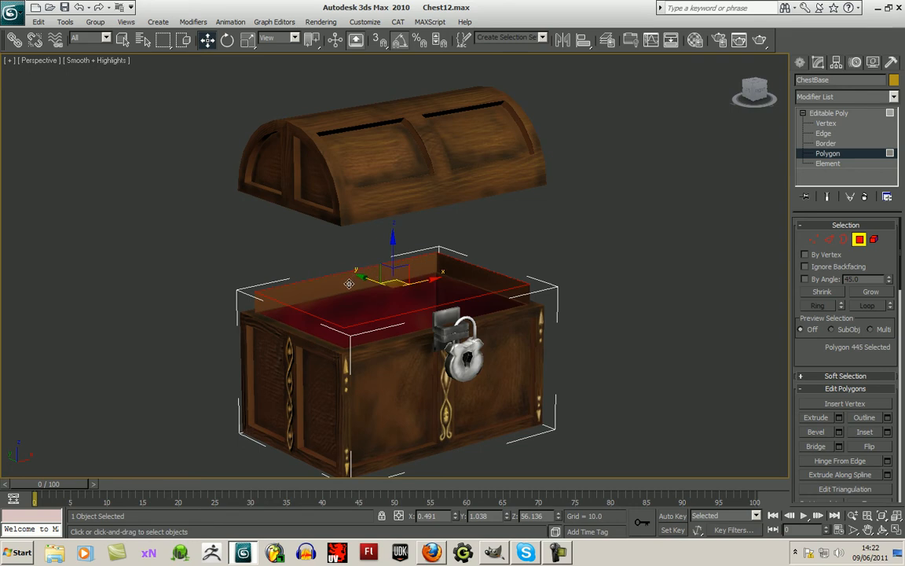
key(Delete)
Delete the four lip wall polygons that rise above the chest base's rim, working from both sides
click(321, 285)
key(Delete)
click(451, 286)
key(Delete)
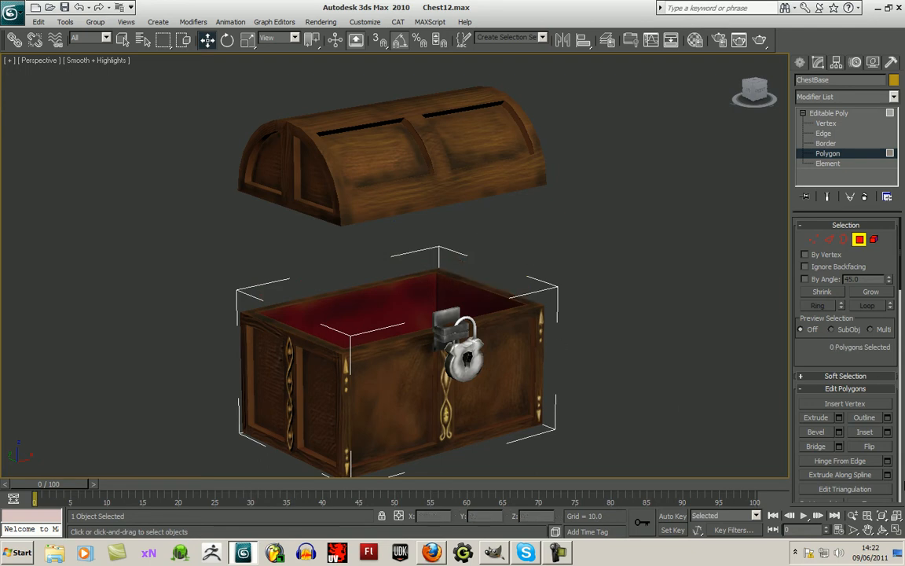
drag(757, 95, 679, 83)
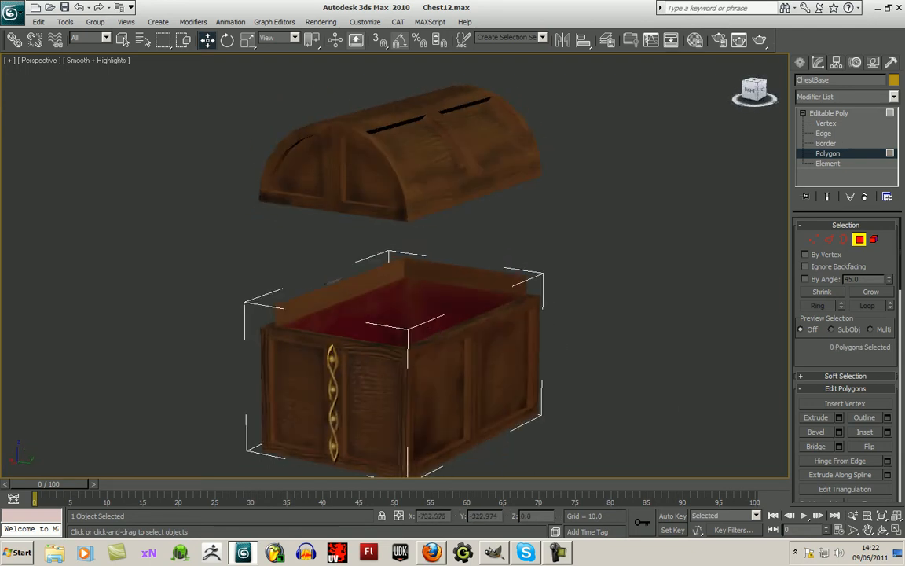
click(438, 274)
key(Delete)
click(411, 279)
key(Delete)
drag(754, 92, 823, 105)
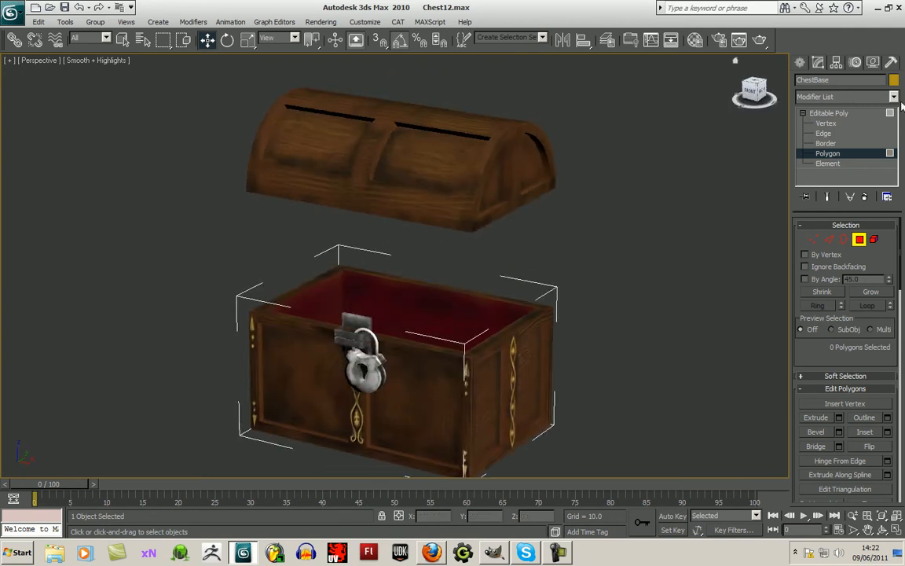
Leave the base's Polygon level, select the chest lid and isolate it
click(800, 63)
click(642, 275)
click(454, 183)
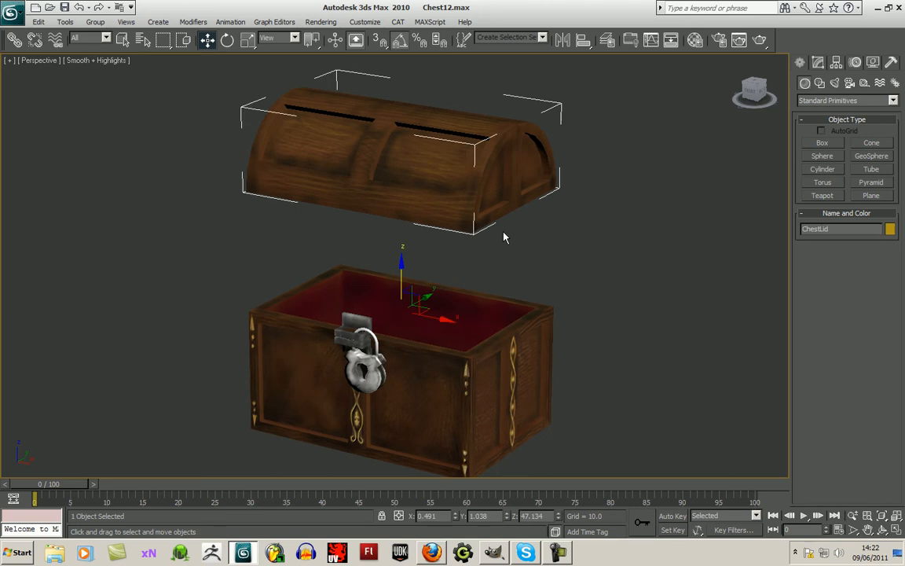
right_click(409, 168)
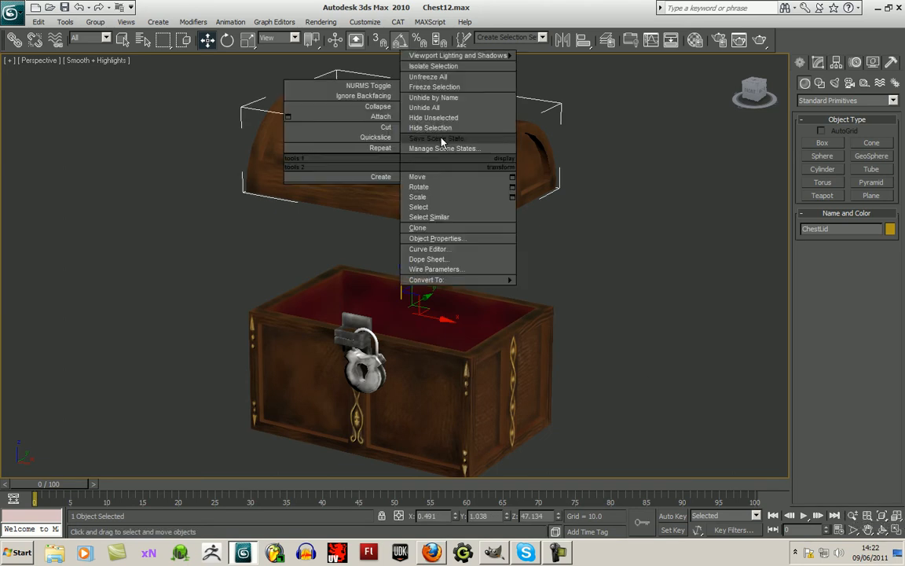
click(449, 67)
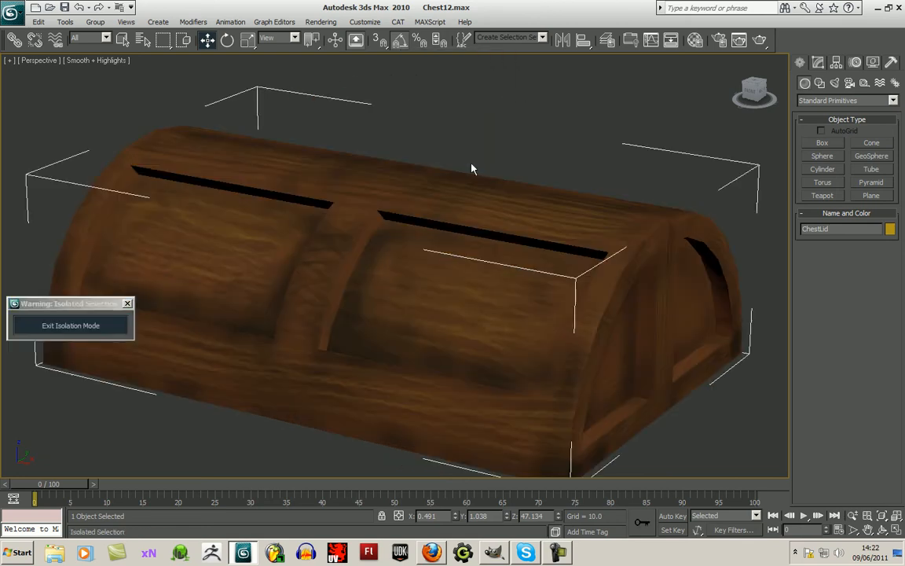
Turn the isolated lid to show its open underside and enter its Polygon level
drag(754, 94, 679, 79)
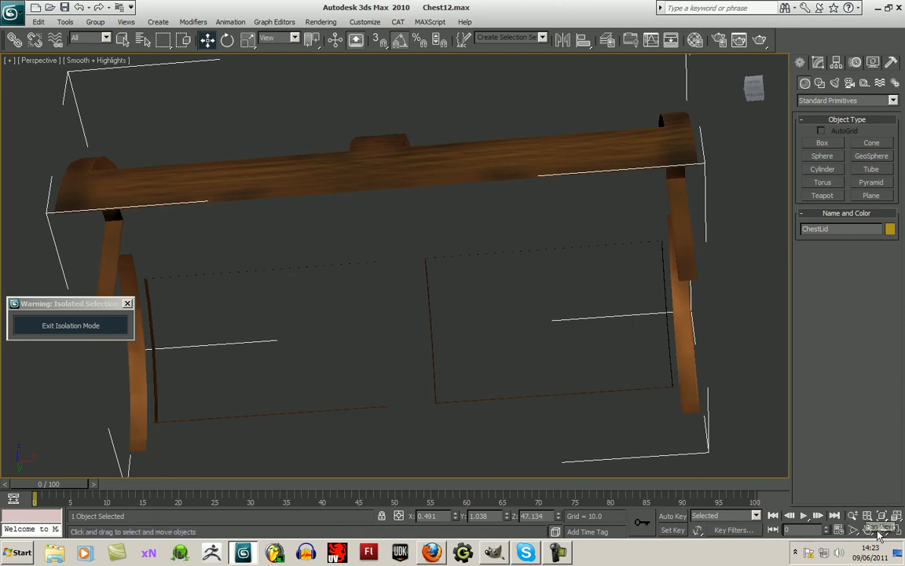
click(855, 530)
drag(535, 302, 520, 361)
click(868, 530)
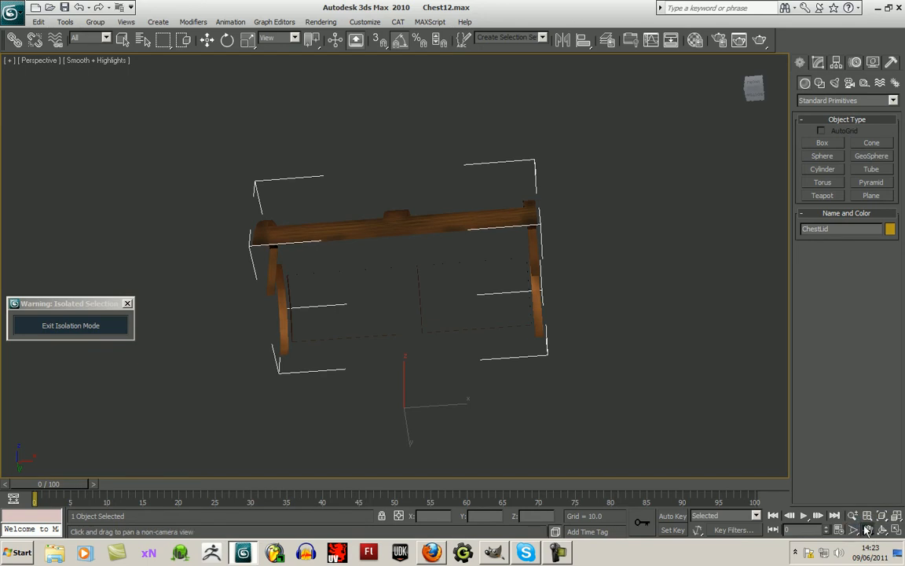
click(207, 40)
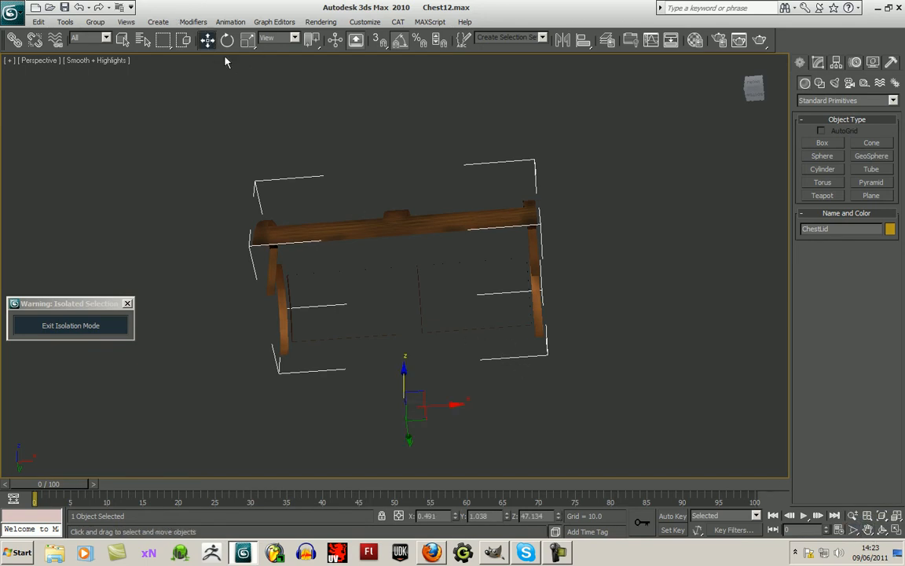
click(818, 62)
click(802, 113)
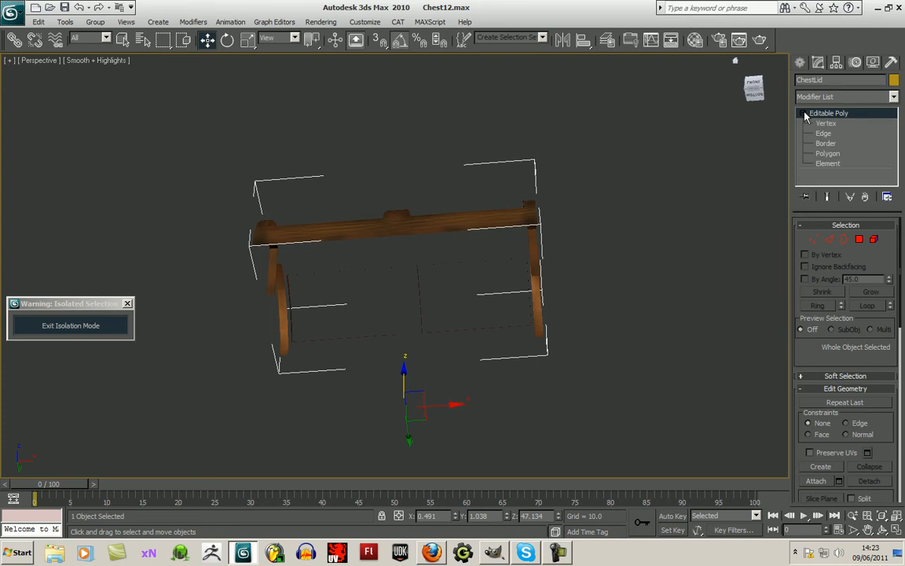
click(831, 154)
middle_drag(653, 271, 671, 262)
scroll(662, 270, up, 3)
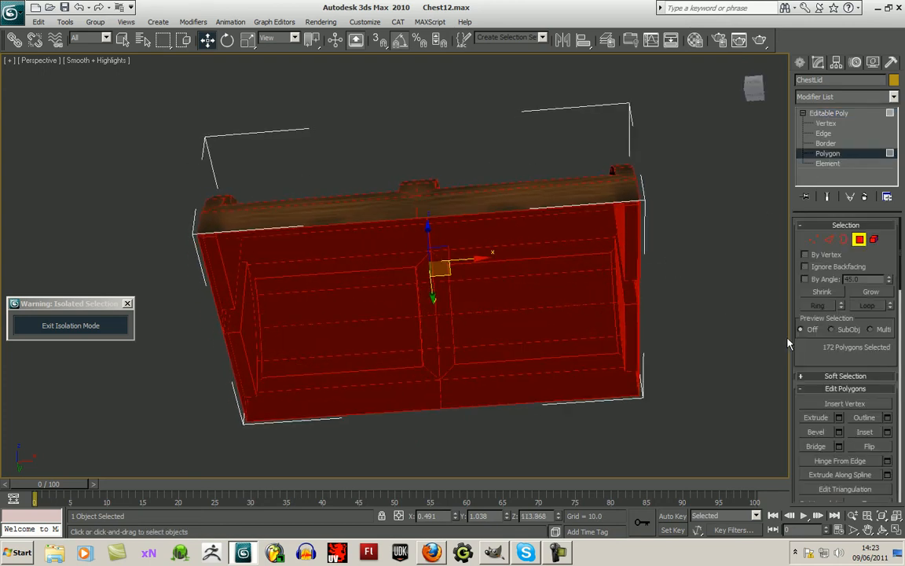
Create a new polygon across the lid's open underside through its four outer corner vertices
drag(839, 347, 841, 222)
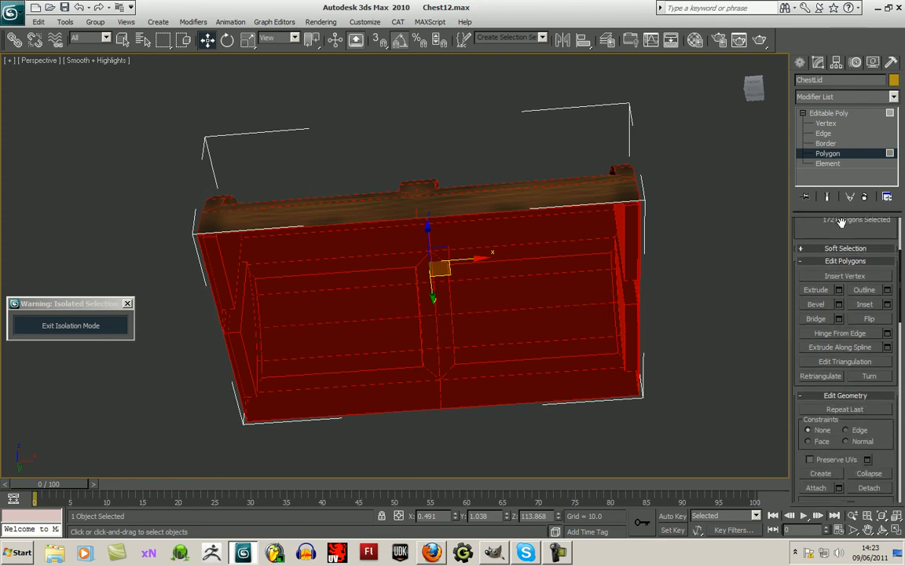
click(822, 475)
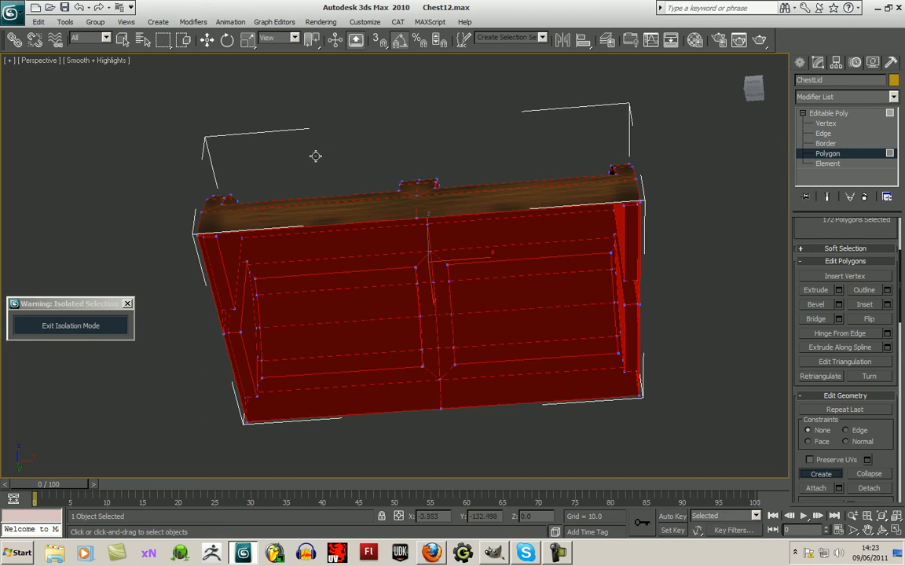
click(196, 235)
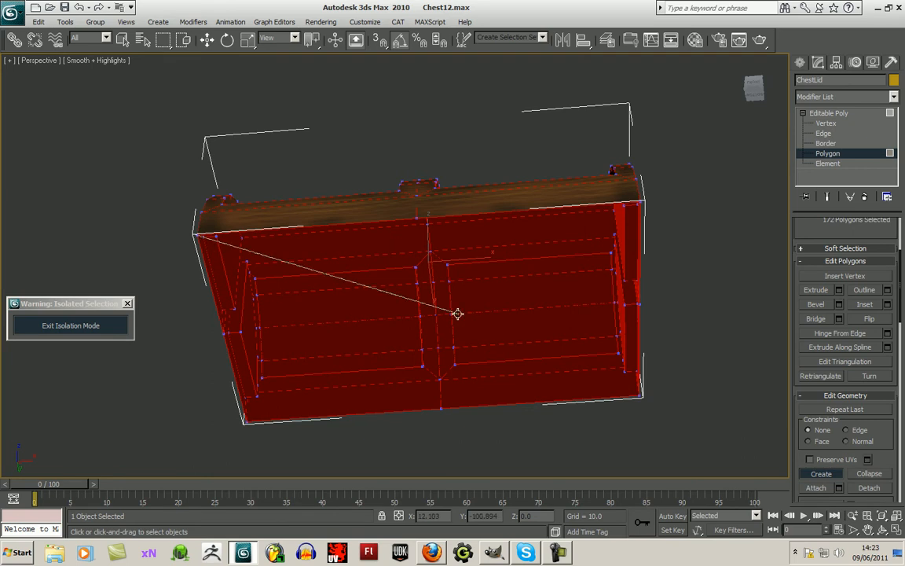
click(641, 202)
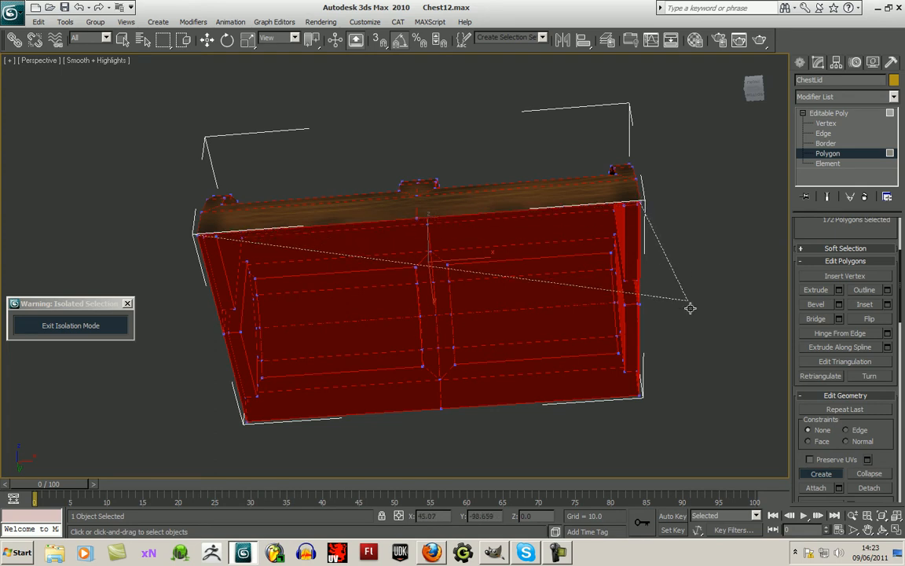
click(641, 397)
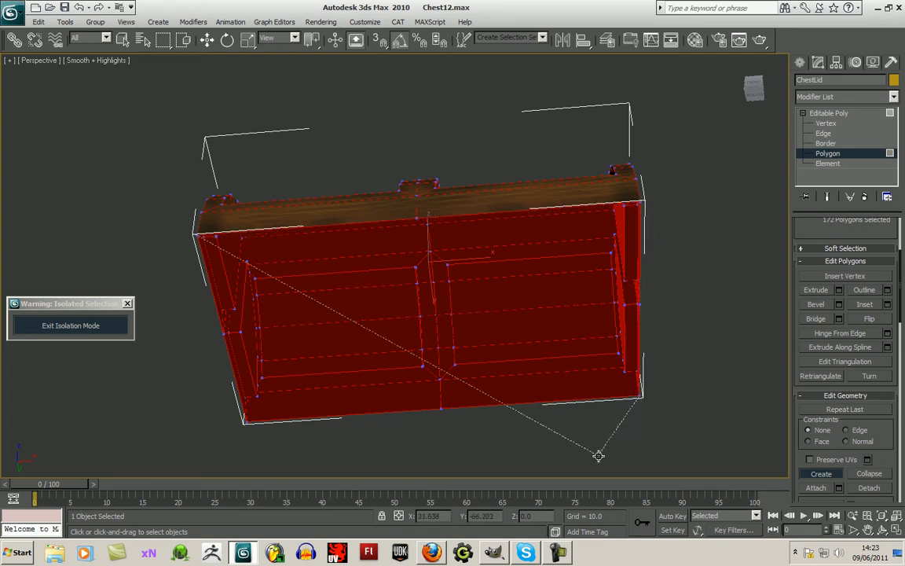
click(246, 421)
click(246, 422)
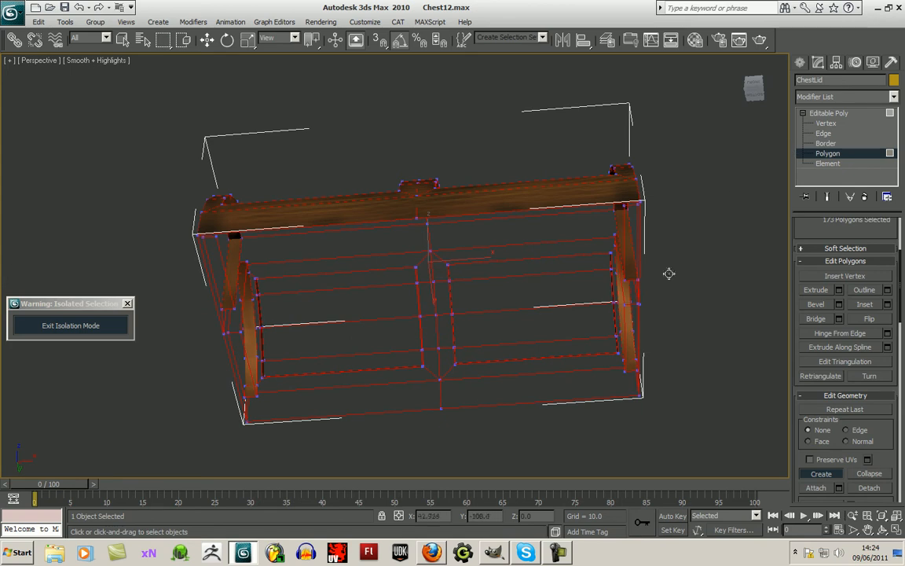
Select only the new underside polygon and flip it so it faces outward
click(832, 144)
click(831, 154)
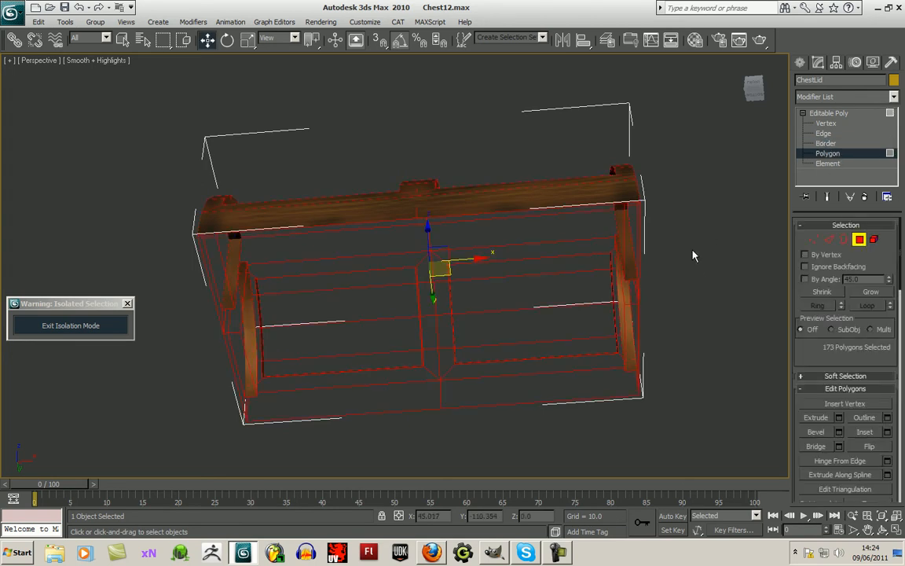
click(690, 324)
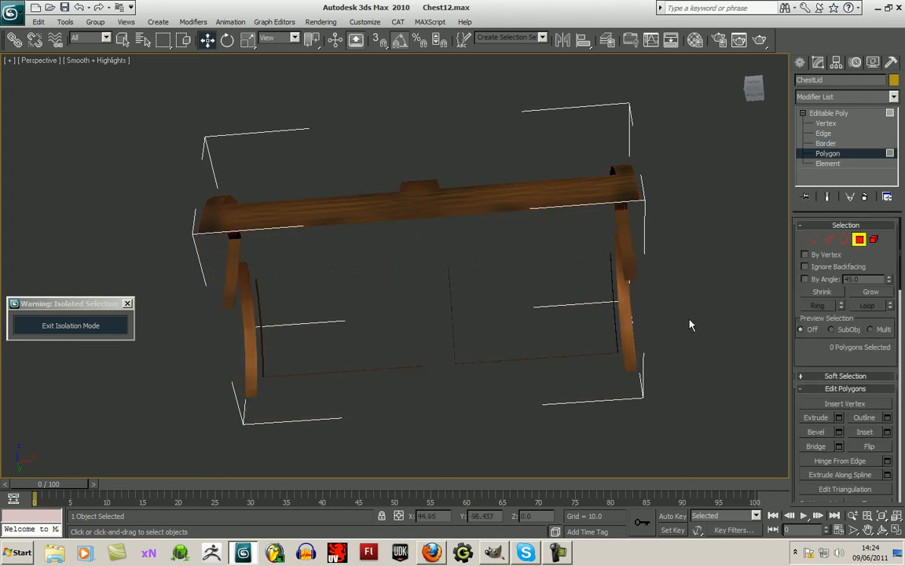
click(539, 281)
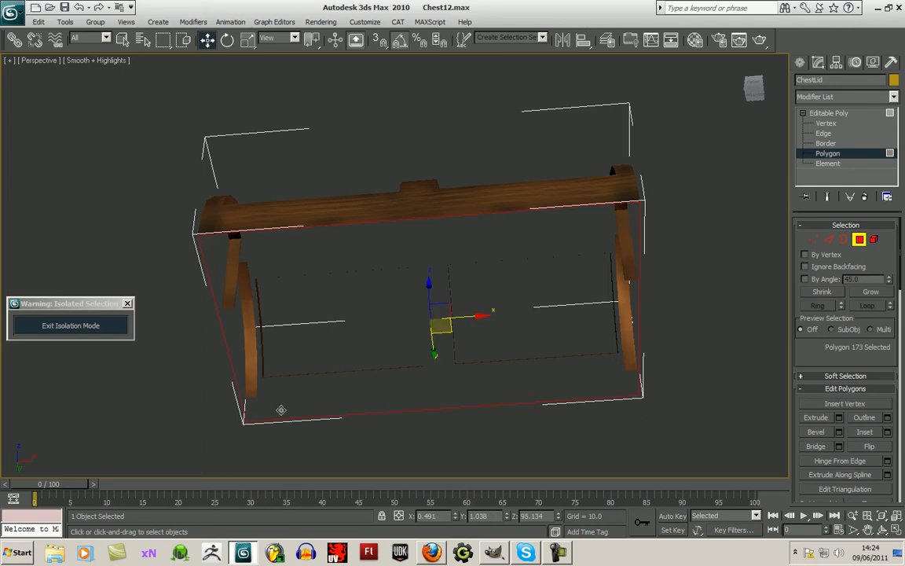
scroll(872, 428, down, 1)
click(869, 420)
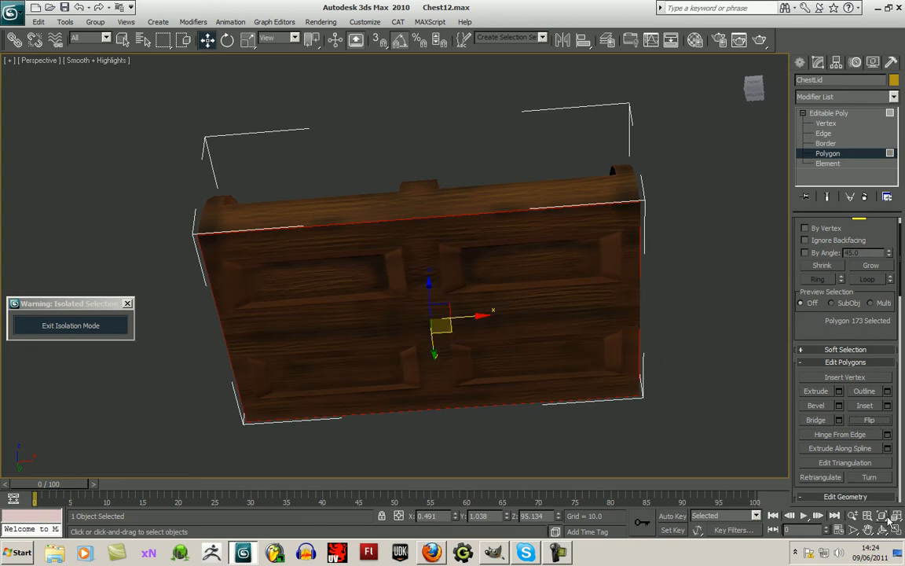
Examine the lid's capped underside from several angles and clear the polygon selection
key(ctrl+r)
drag(365, 275, 425, 297)
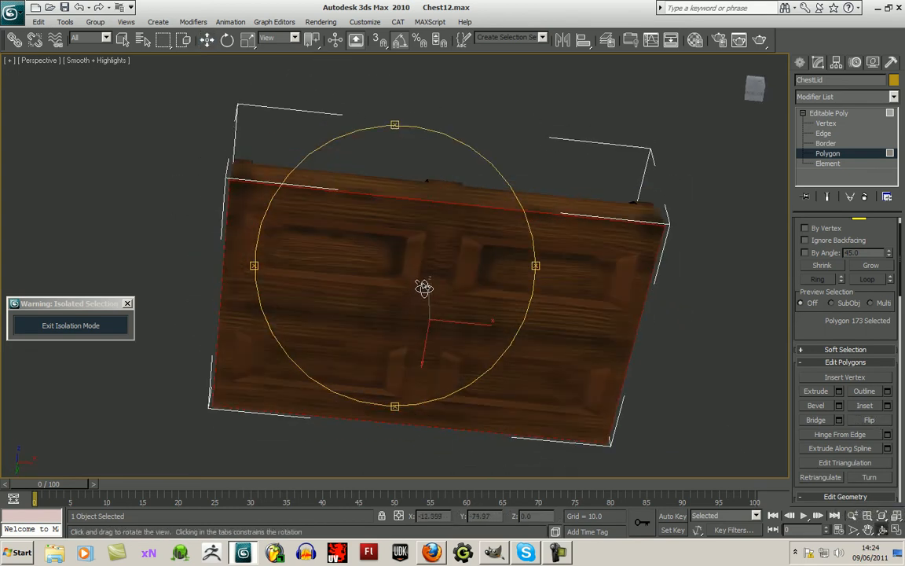
click(206, 43)
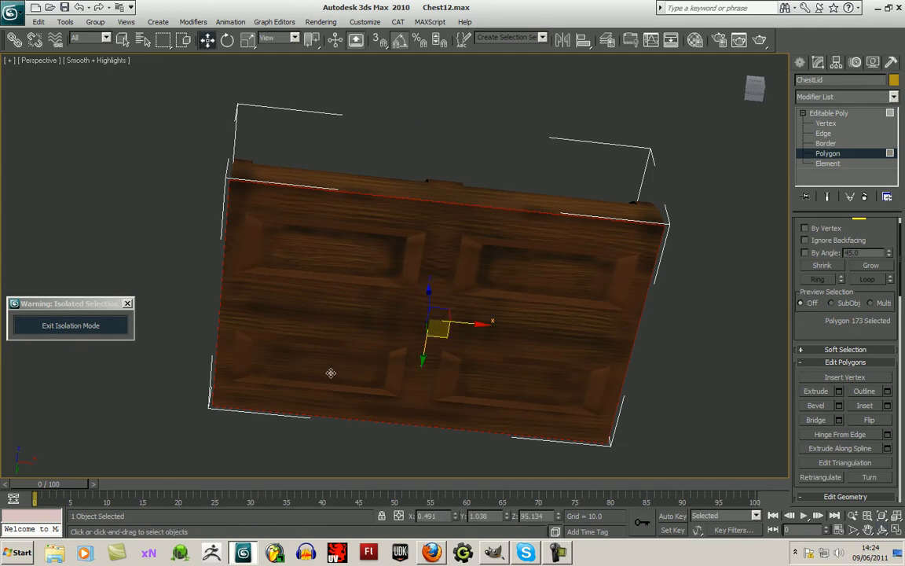
click(881, 529)
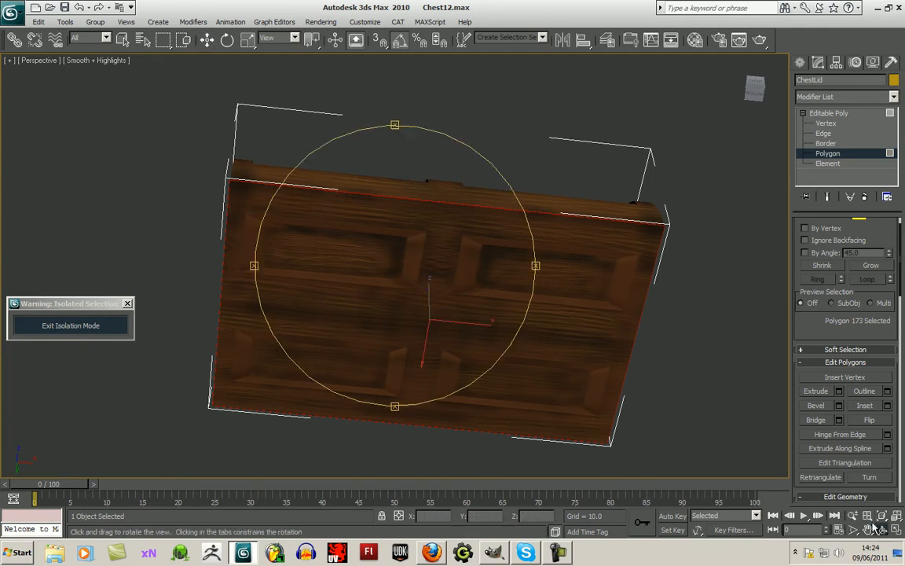
drag(402, 234, 362, 197)
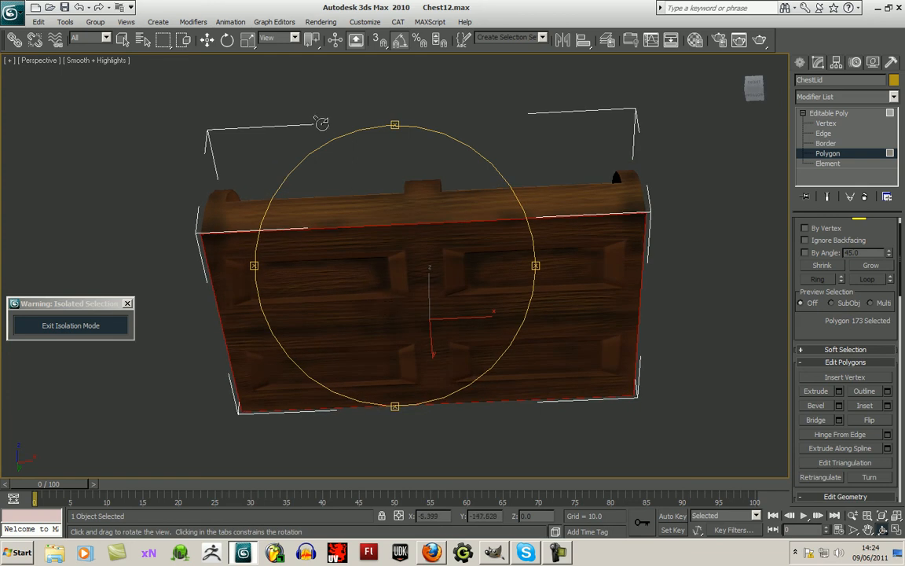
click(206, 40)
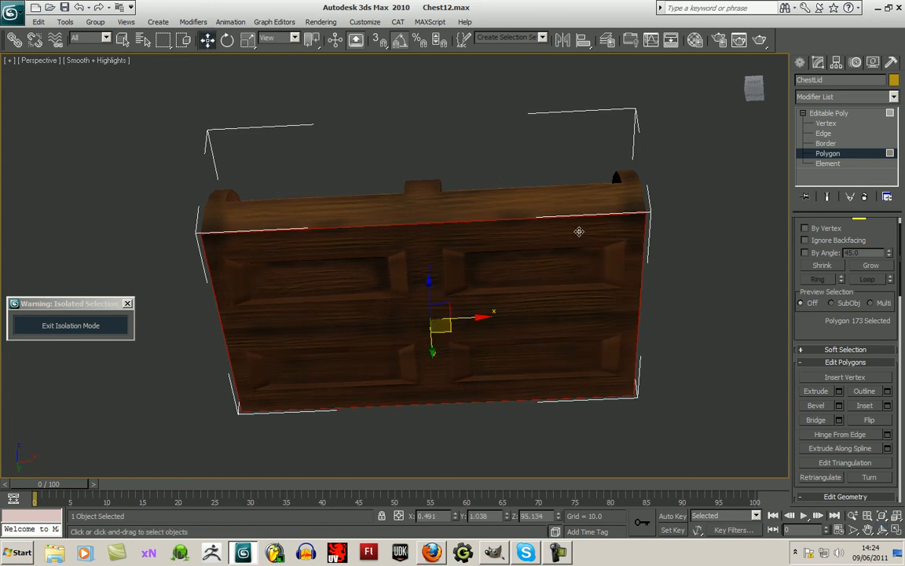
click(705, 243)
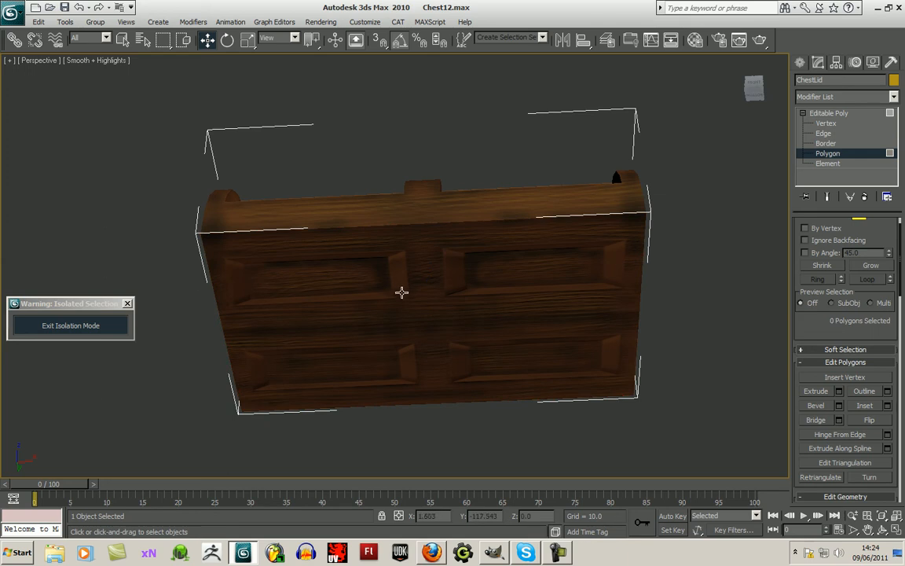
Leave Polygon level, apply an Unwrap UVW modifier to the lid and open its UV editor beside the model
click(829, 113)
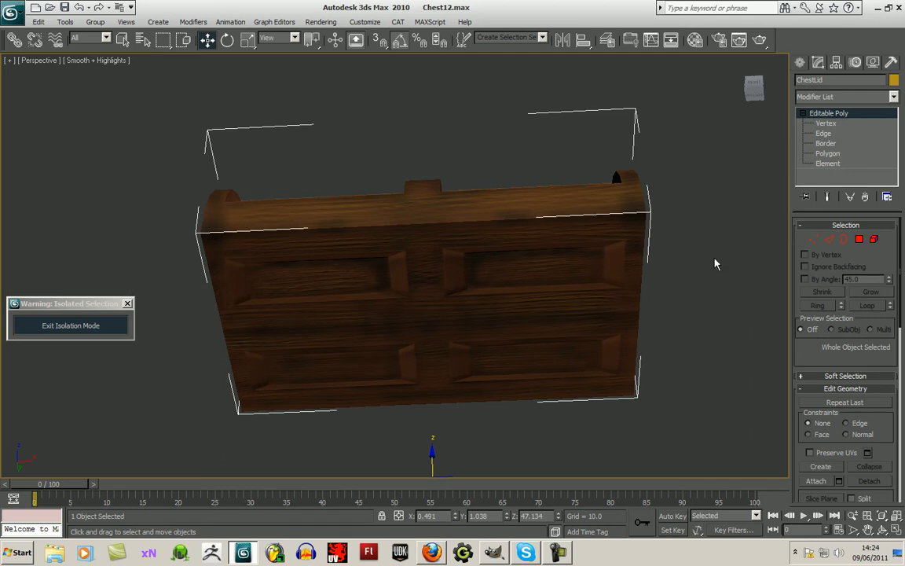
click(894, 97)
drag(897, 130, 902, 389)
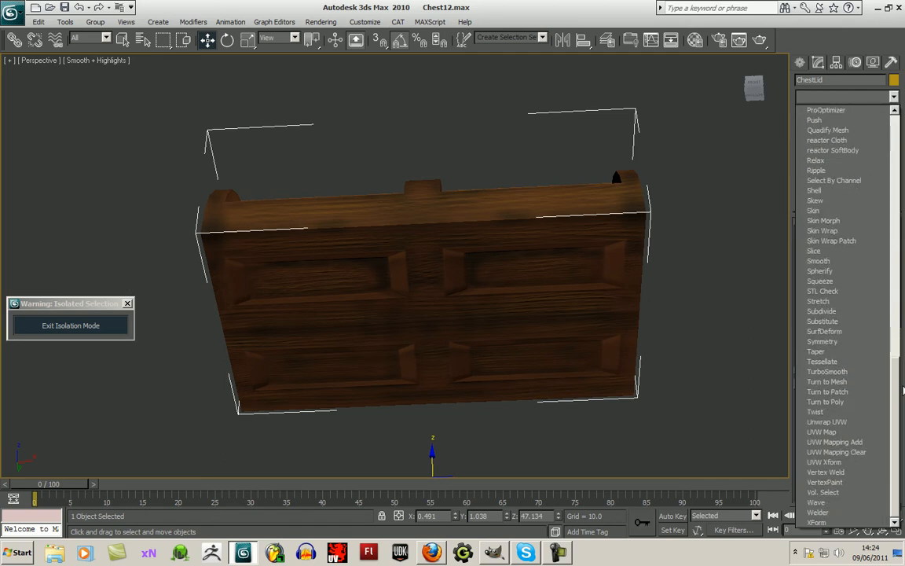
click(842, 422)
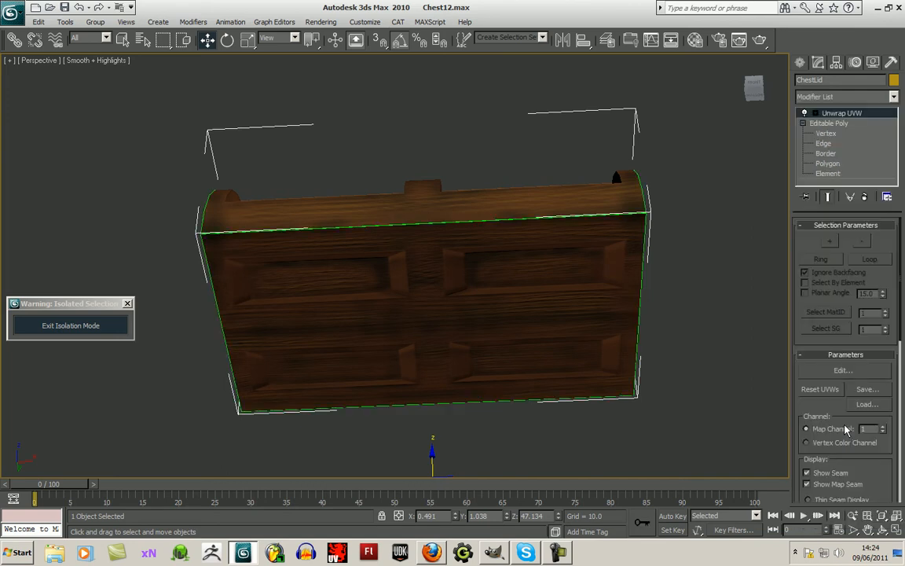
click(843, 370)
drag(344, 33, 232, 48)
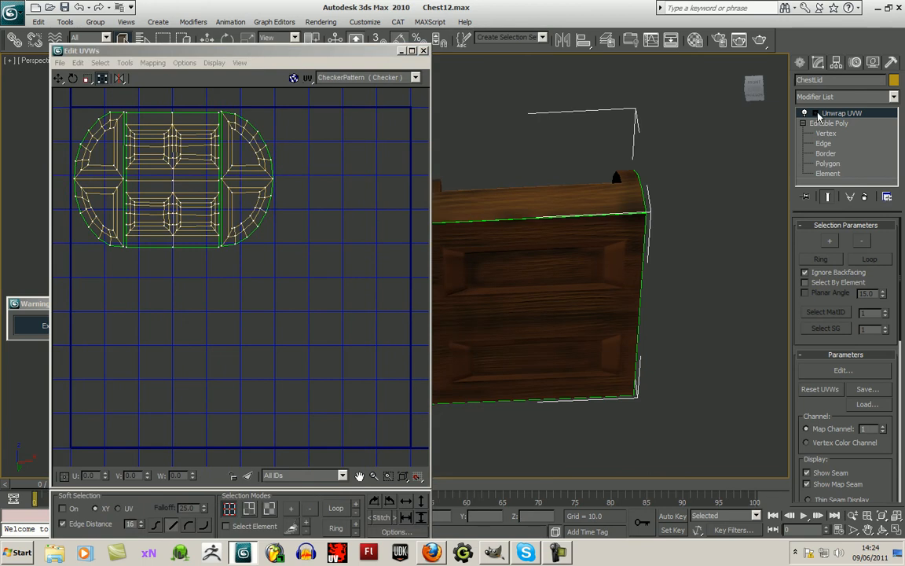
Switch Unwrap UVW to Face level and select the lid's large underside face
click(816, 114)
click(826, 122)
click(835, 143)
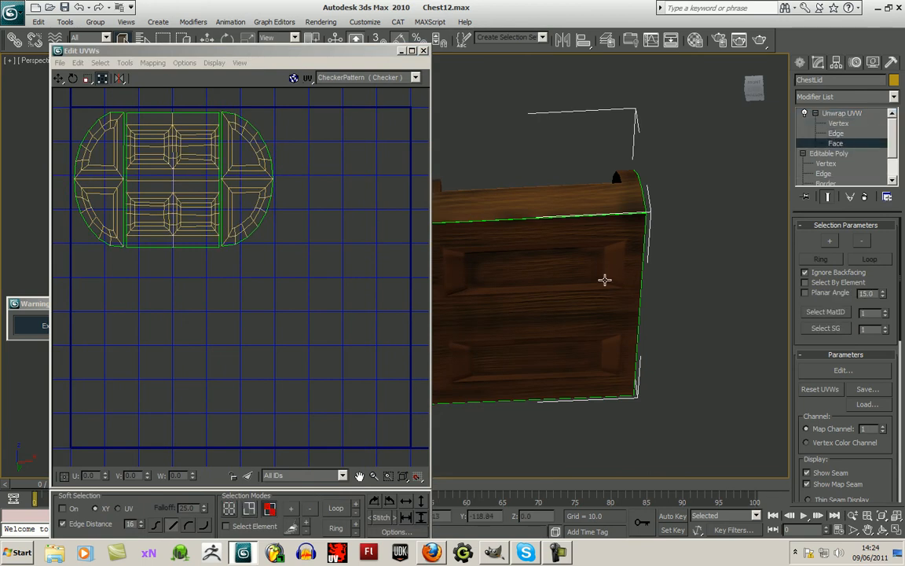
click(582, 293)
scroll(677, 318, down, 3)
middle_drag(677, 318, 771, 320)
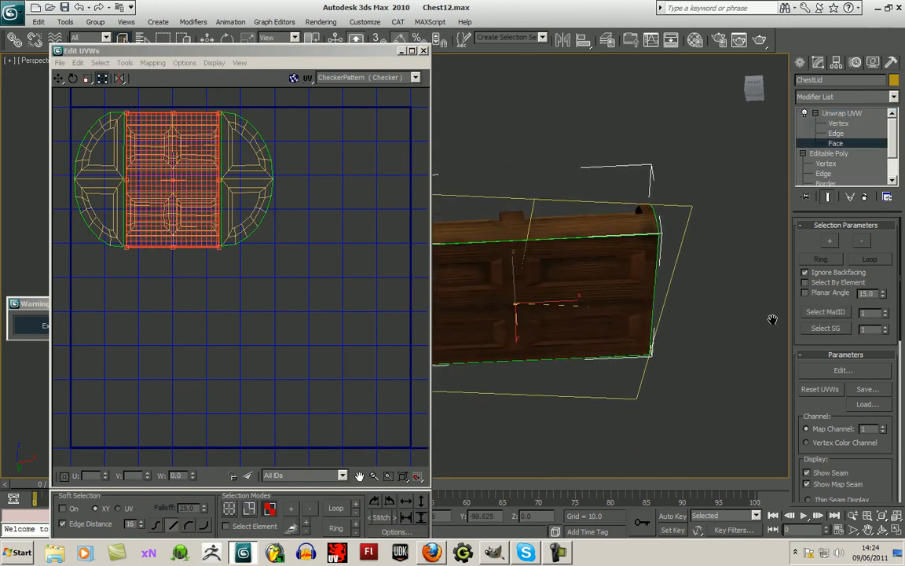
Detach the edge vertices of the selected underside face from the lid's other UVs
middle_drag(228, 224, 253, 284)
scroll(253, 284, up, 2)
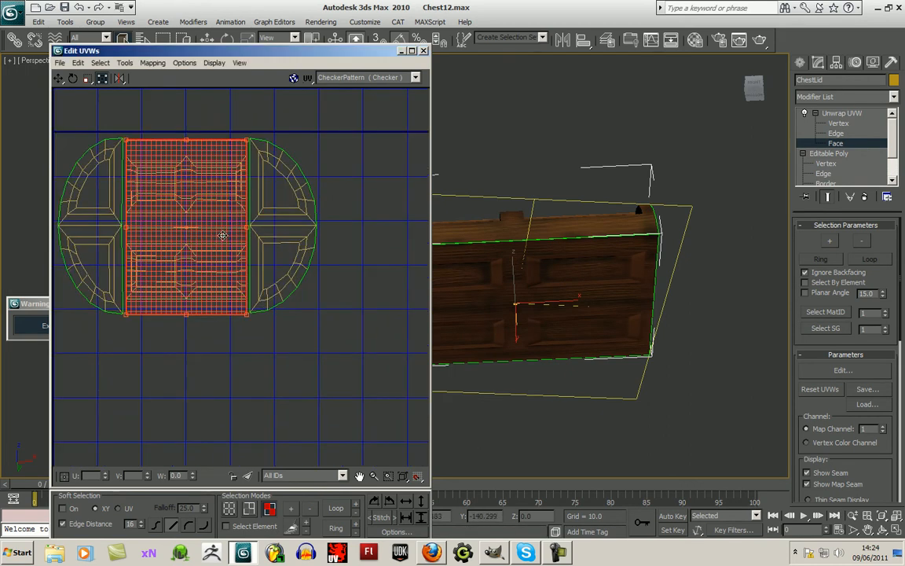
mouse_move(191, 209)
mouse_down()
mouse_move(257, 305)
mouse_move(179, 308)
mouse_move(264, 219)
mouse_move(260, 193)
mouse_move(199, 218)
mouse_up()
right_click(216, 240)
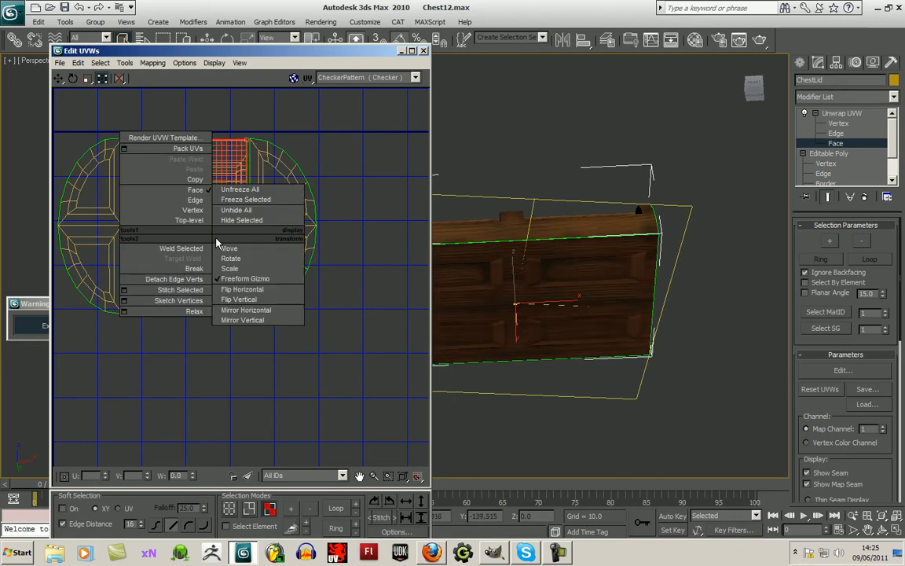
click(198, 285)
Move the detached underside face to the empty lower corner of the UV square, away from the lid's shells, and scale it down
drag(201, 208, 259, 404)
middle_drag(390, 349, 349, 333)
scroll(397, 293, down, 2)
drag(249, 361, 367, 306)
middle_drag(567, 315, 670, 296)
drag(363, 288, 389, 221)
middle_drag(362, 334, 257, 339)
drag(293, 280, 299, 379)
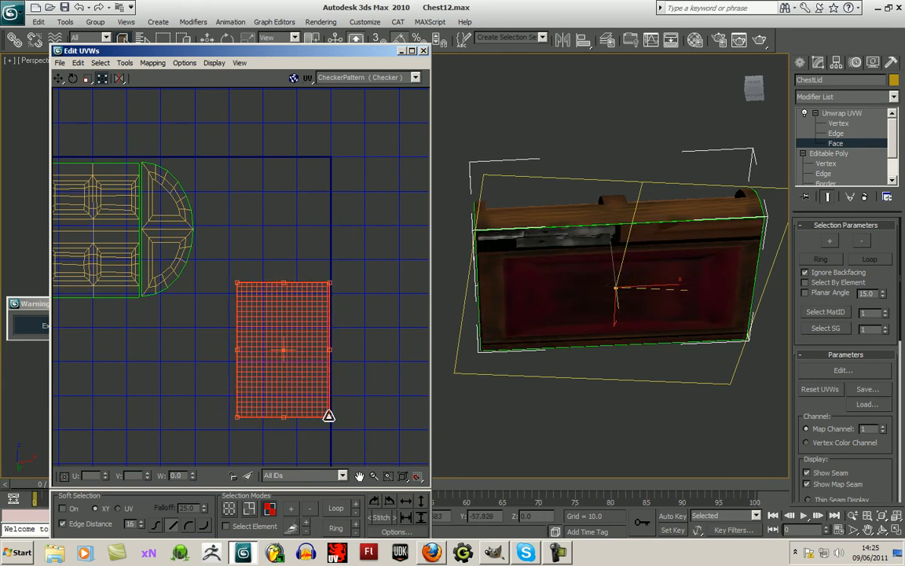
drag(328, 414, 316, 390)
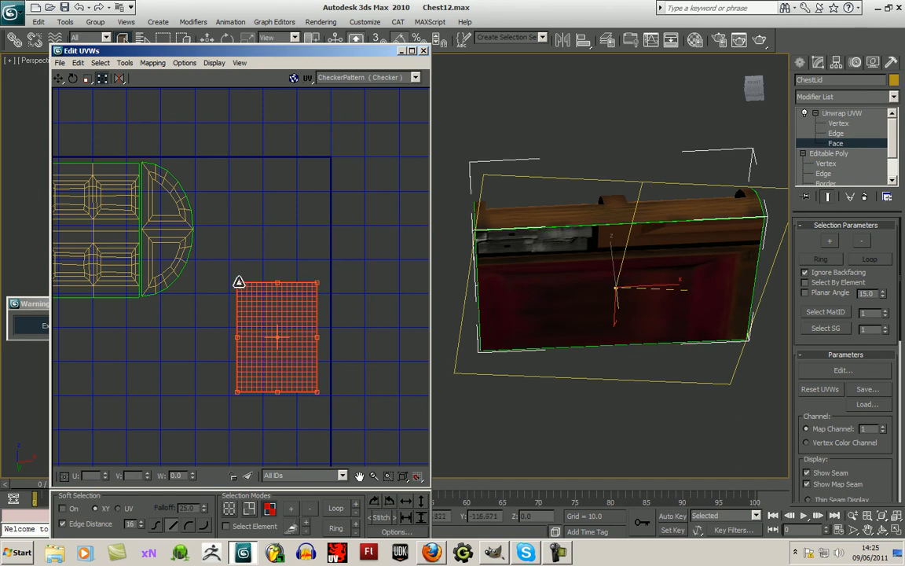
drag(238, 283, 248, 299)
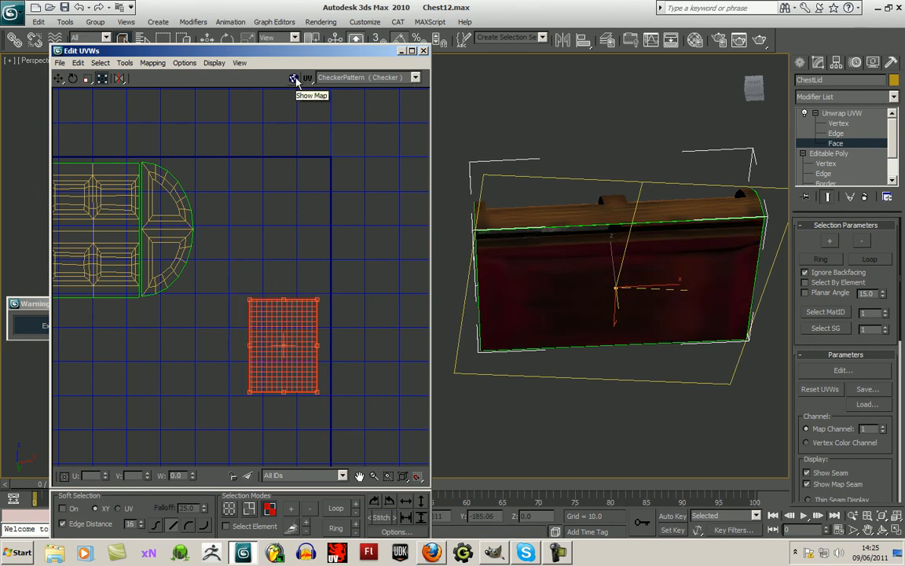
Display the smallChest_diff.BMP texture as the background of the UV layout
click(380, 77)
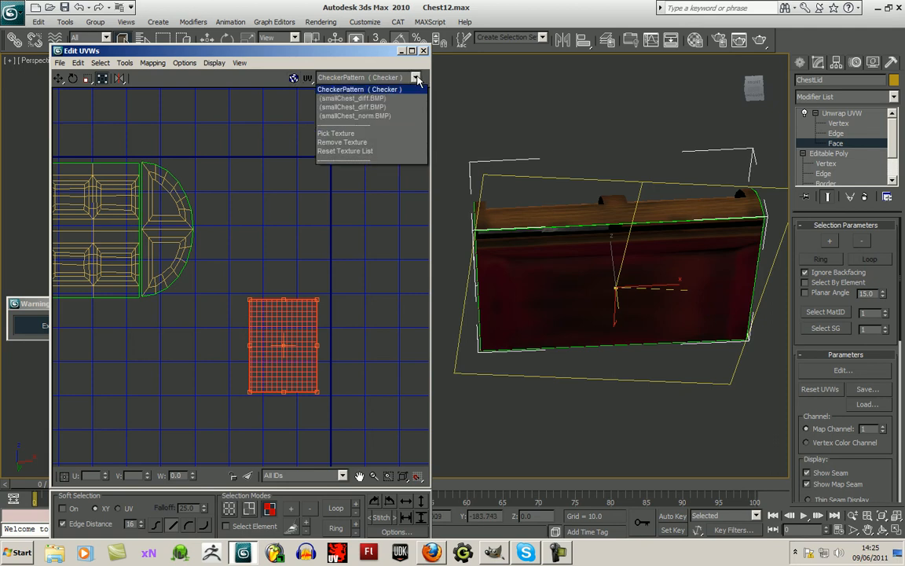
click(377, 105)
click(292, 79)
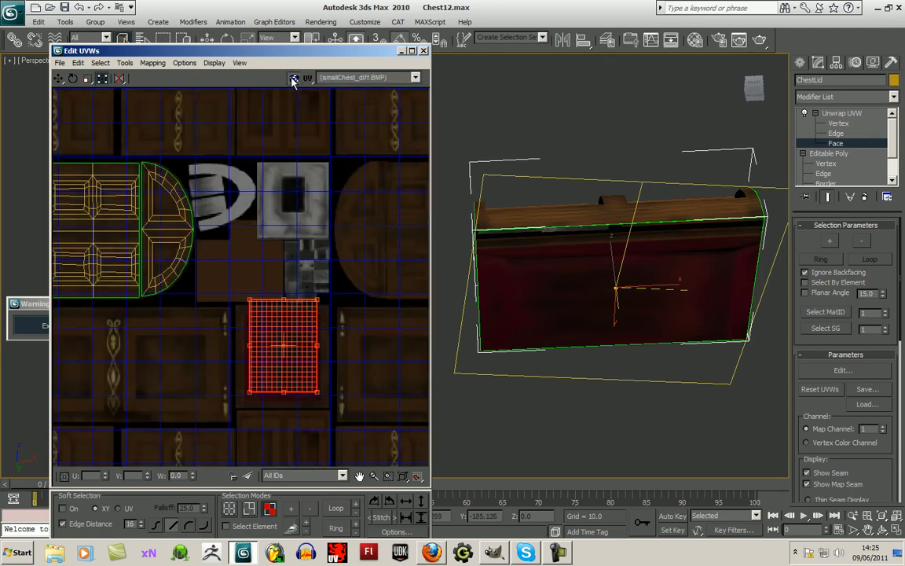
Move and shrink the underside face's UVs so they fit inside the texture's dark red panel
middle_drag(347, 293, 356, 283)
scroll(356, 283, up, 3)
drag(285, 331, 292, 369)
drag(304, 420, 271, 374)
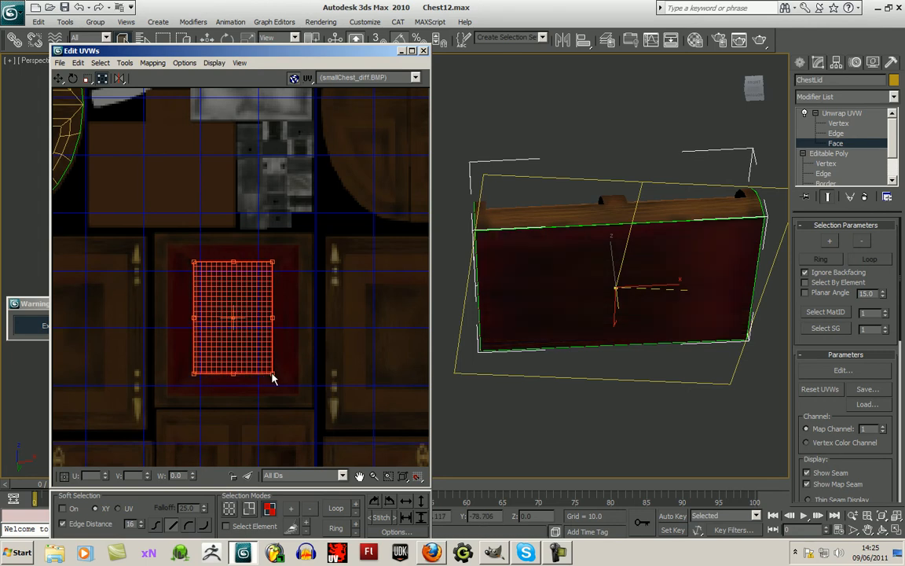
middle_drag(589, 298, 601, 281)
scroll(304, 345, down, 4)
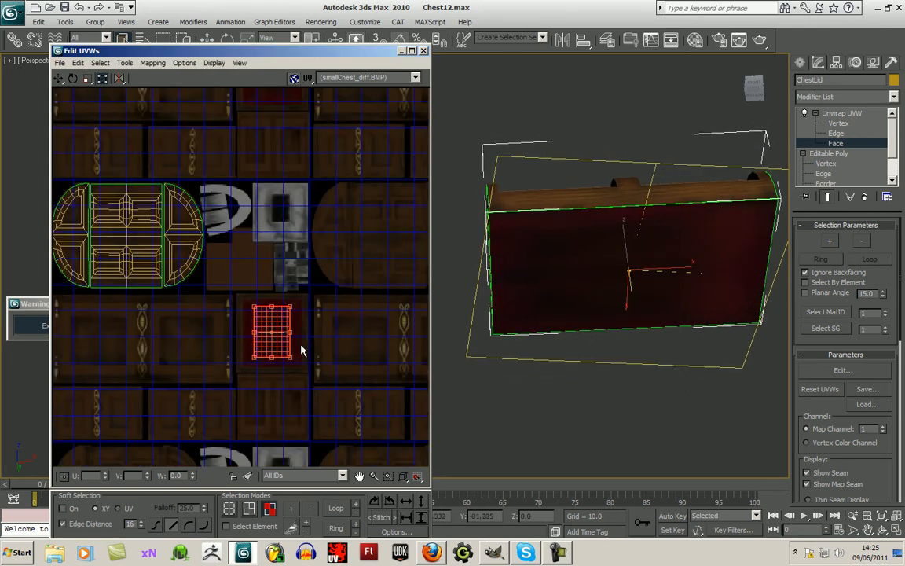
scroll(375, 334, down, 3)
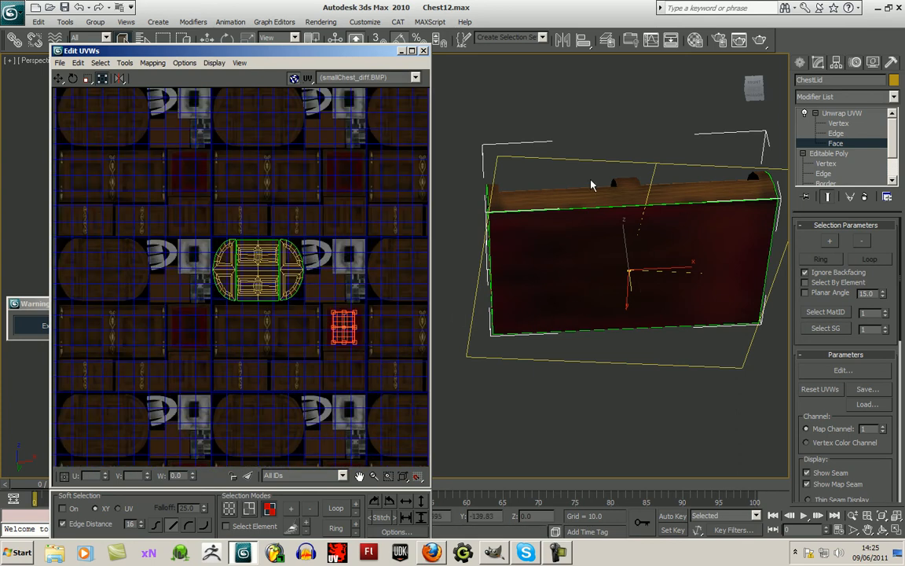
Close the UV editor and collapse the lid's Unwrap UVW modifier into the Editable Poly
click(423, 50)
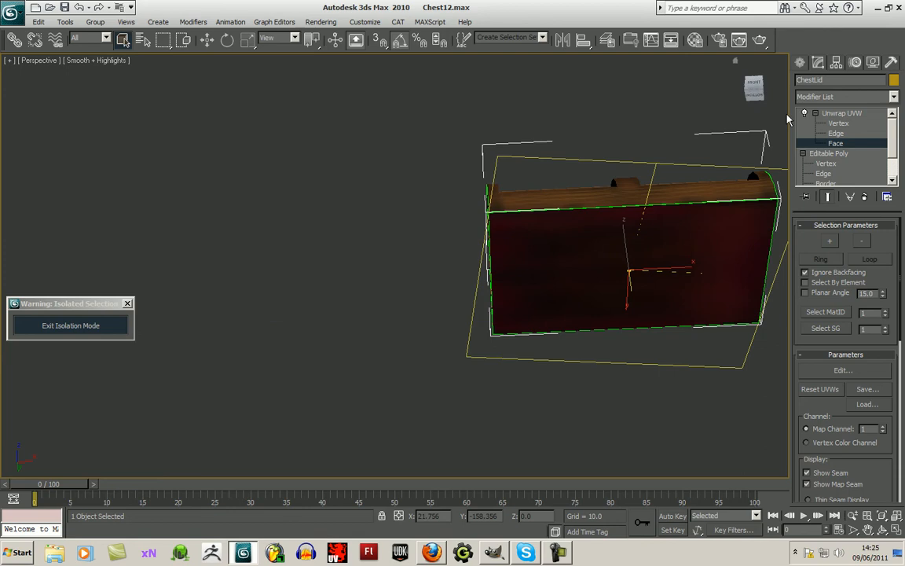
click(838, 115)
right_click(839, 116)
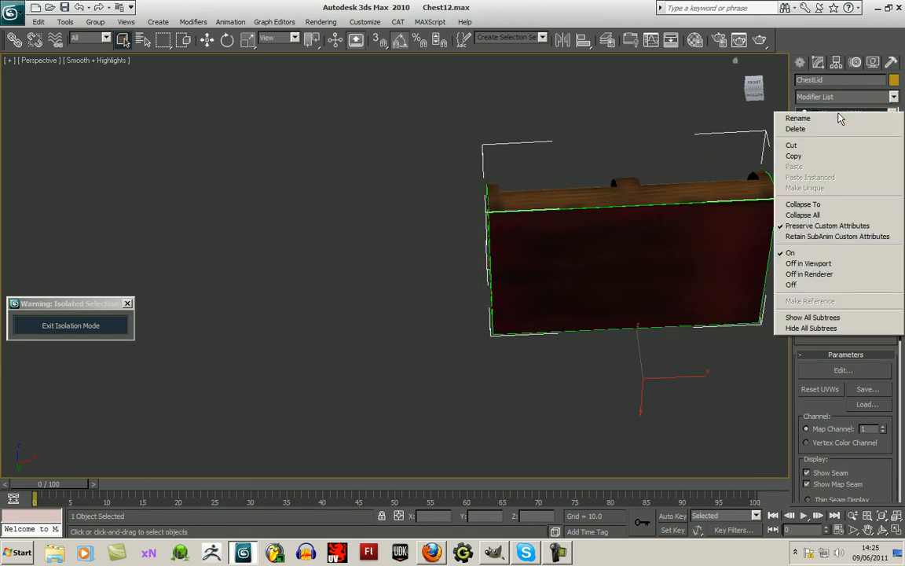
click(803, 204)
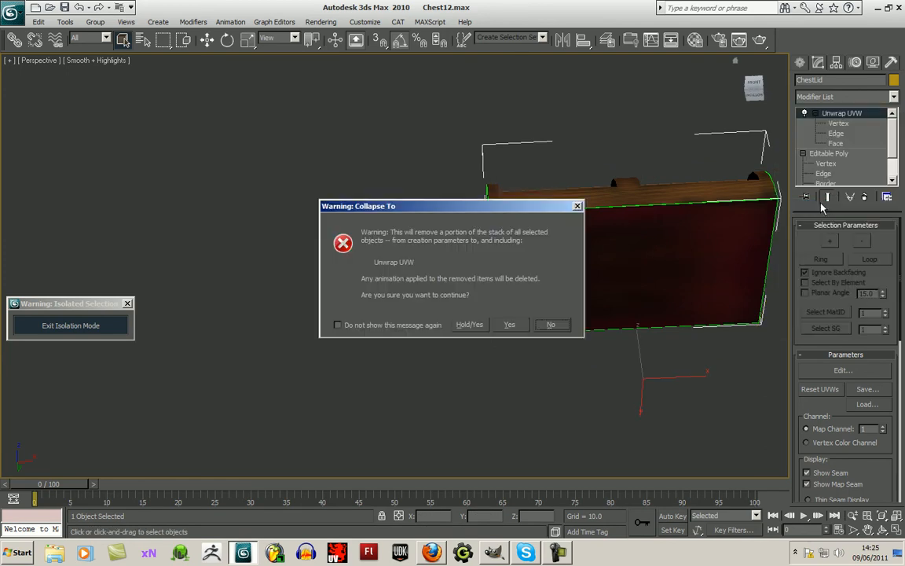
click(509, 324)
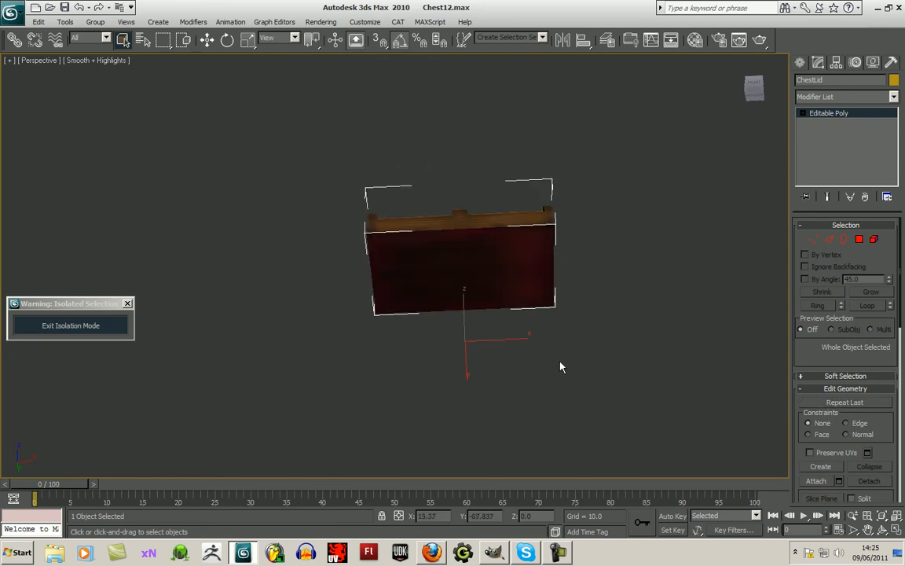
middle_drag(628, 341, 597, 365)
scroll(596, 365, up, 2)
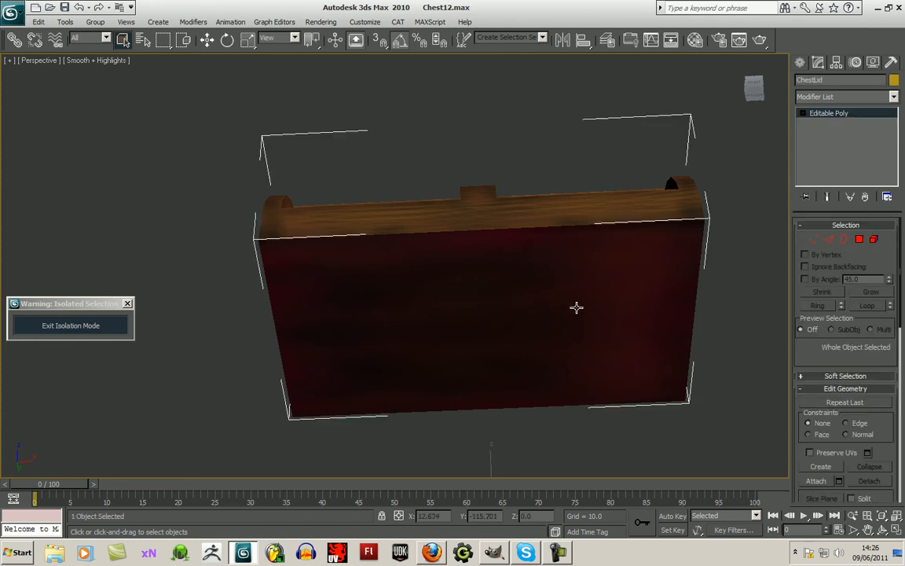
Select the lid's underside polygon and inset it as a group by 3.96
click(858, 238)
click(515, 325)
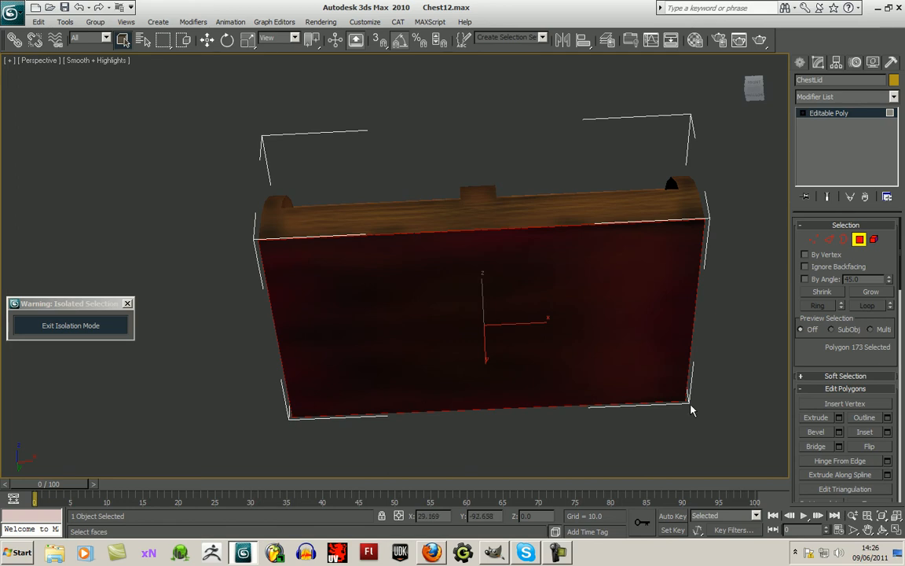
middle_drag(703, 395, 683, 377)
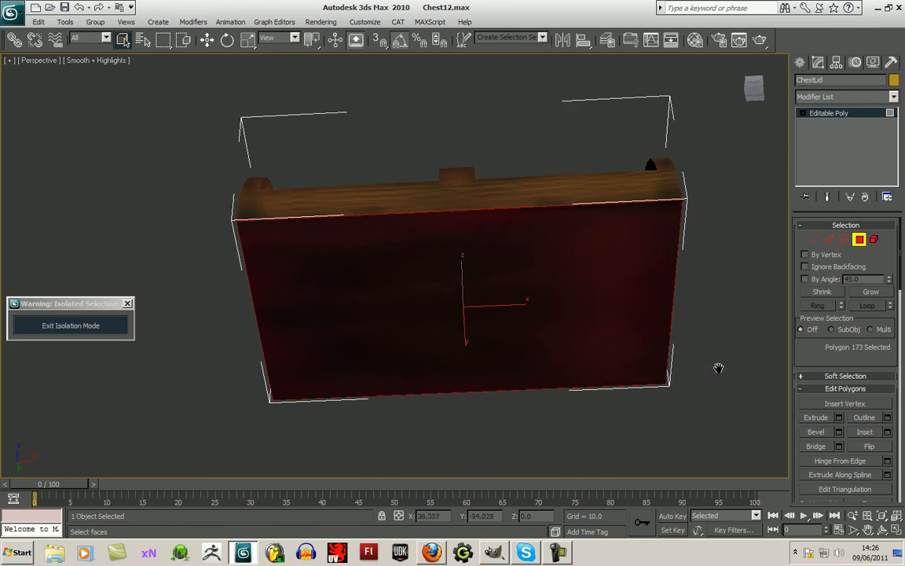
click(887, 432)
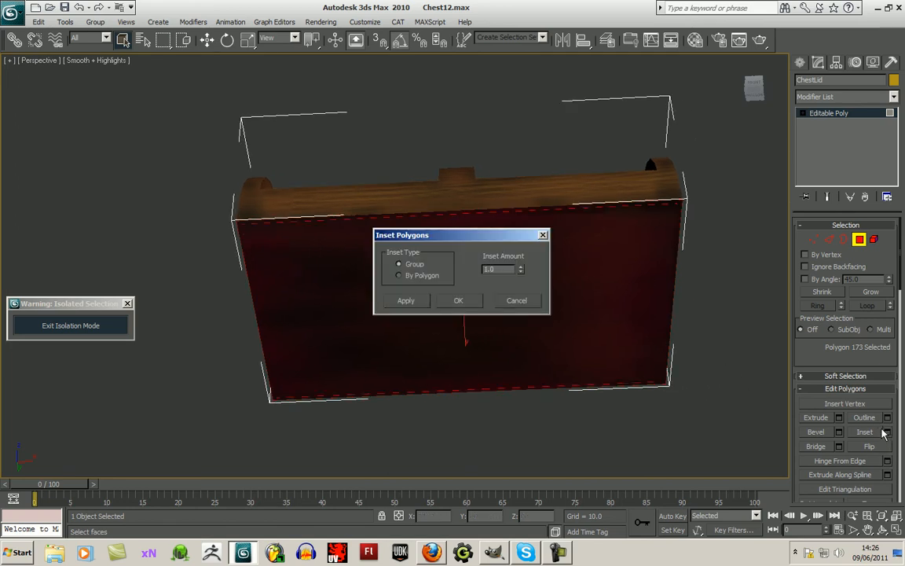
drag(521, 271, 543, 346)
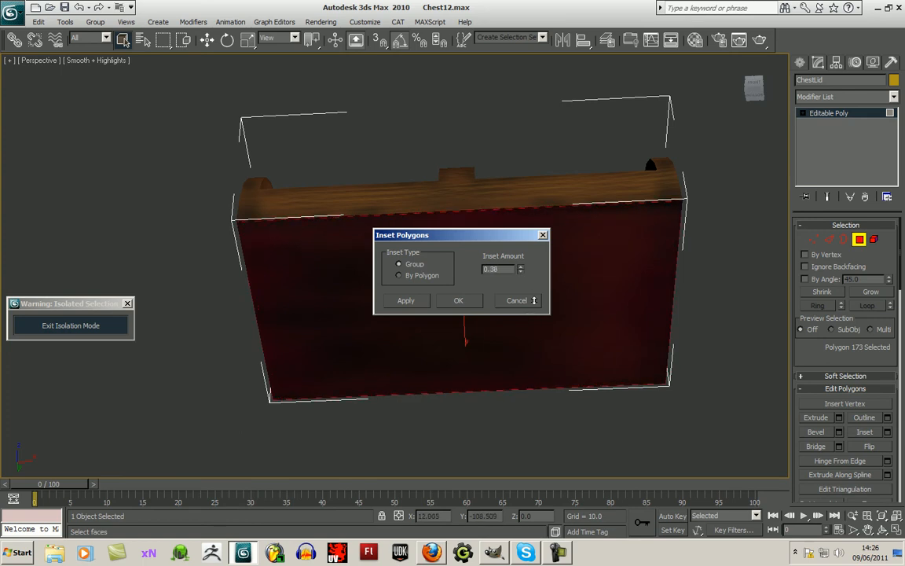
drag(551, 123, 567, 85)
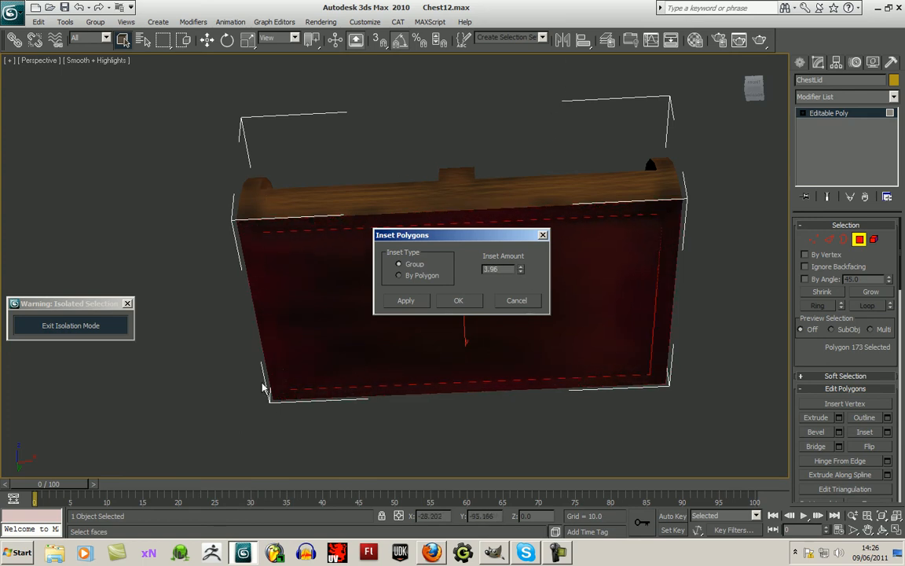
click(459, 301)
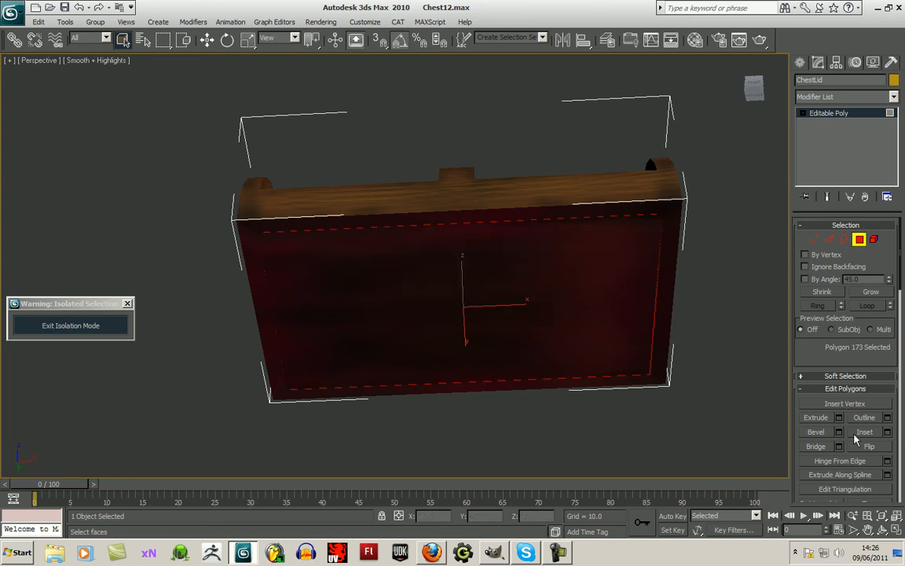
Start a Group extrusion of the inset underside polygon with a height of -6.5
click(838, 417)
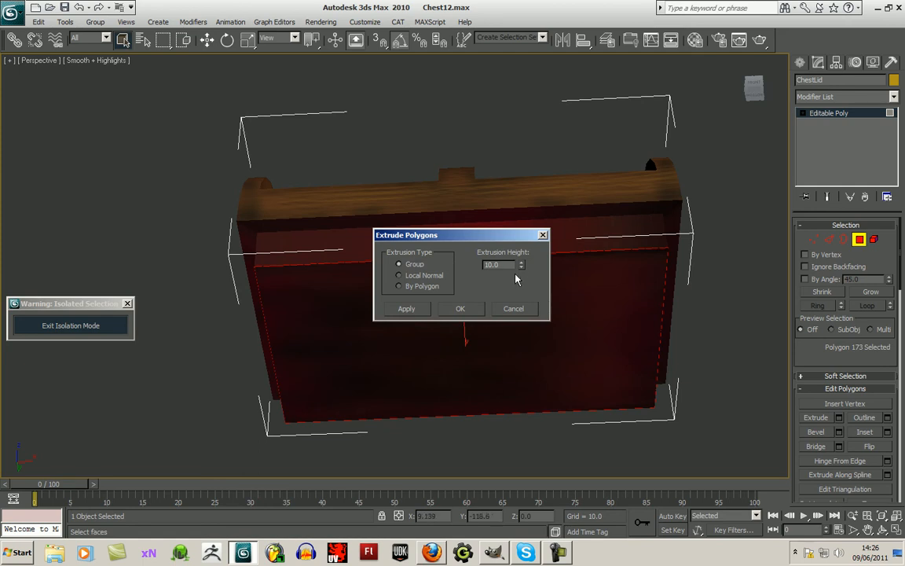
drag(521, 267, 533, 367)
drag(499, 239, 221, 310)
alt+middle_drag(471, 181, 519, 255)
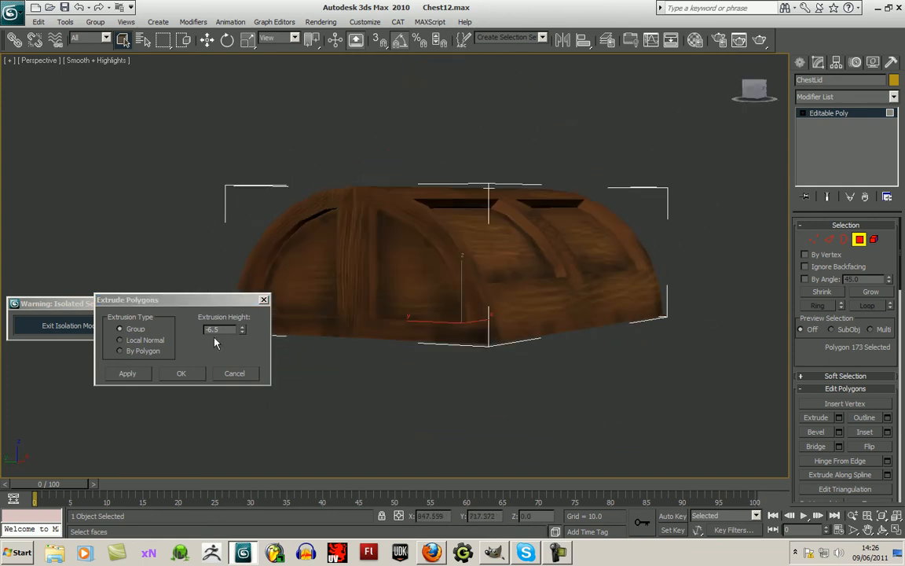
Try an extrusion height of 10 on the inset underside polygon
drag(244, 332, 249, 311)
drag(253, 393, 297, 6)
drag(233, 330, 177, 334)
text(10)
key(Return)
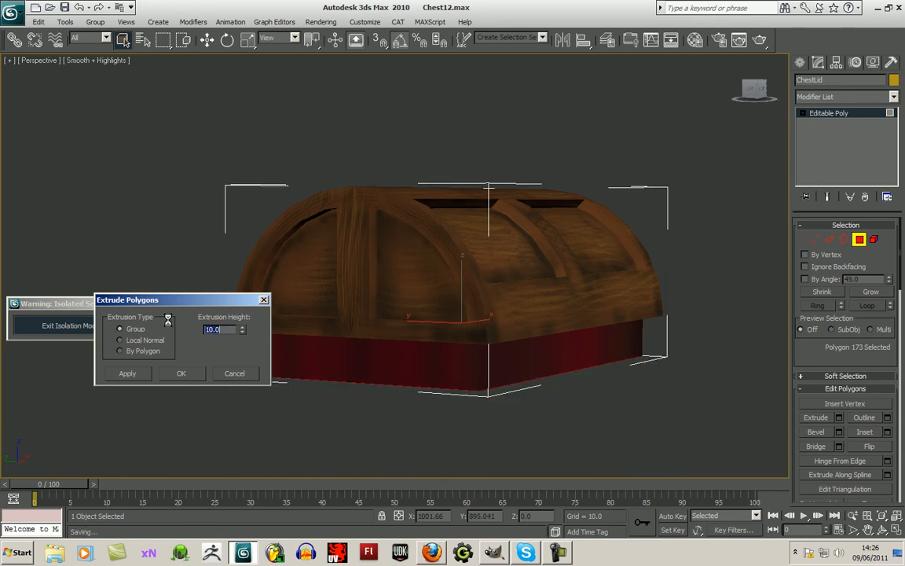
Set the extrusion height to about -4.8 and apply it to recess the lid's underside, then clear the polygon selection
drag(243, 335, 251, 423)
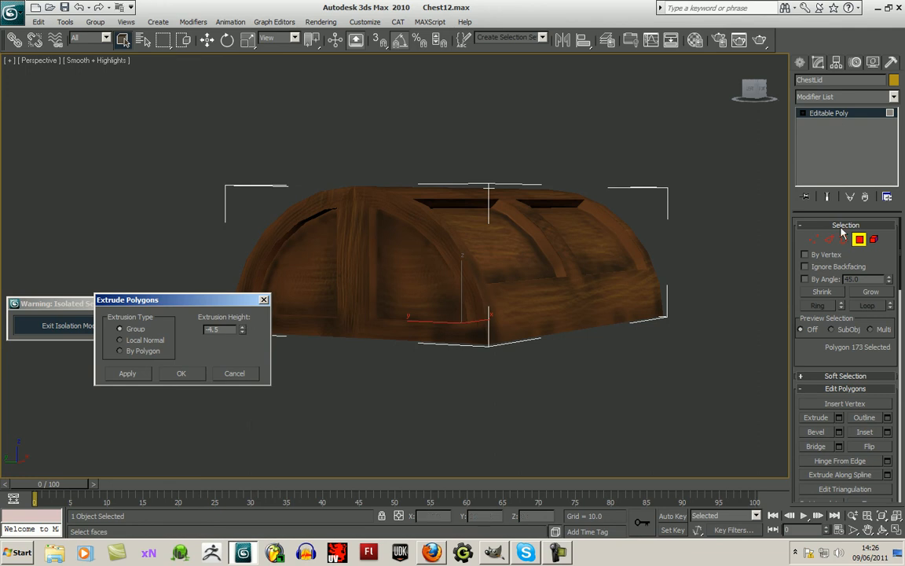
alt+middle_drag(687, 84, 694, 22)
alt+middle_drag(264, 136, 285, 183)
drag(242, 330, 248, 332)
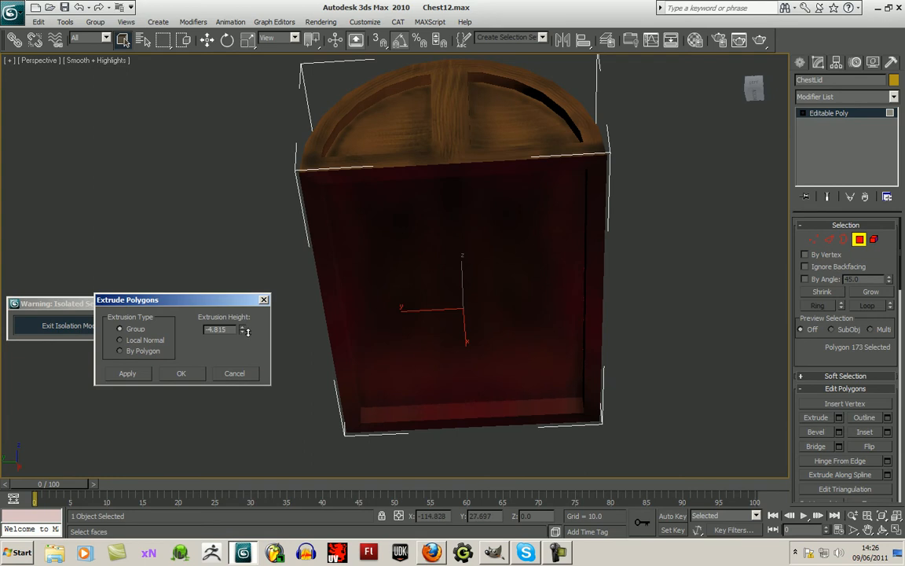
click(192, 376)
click(666, 400)
middle_drag(666, 400, 669, 360)
scroll(669, 360, down, 3)
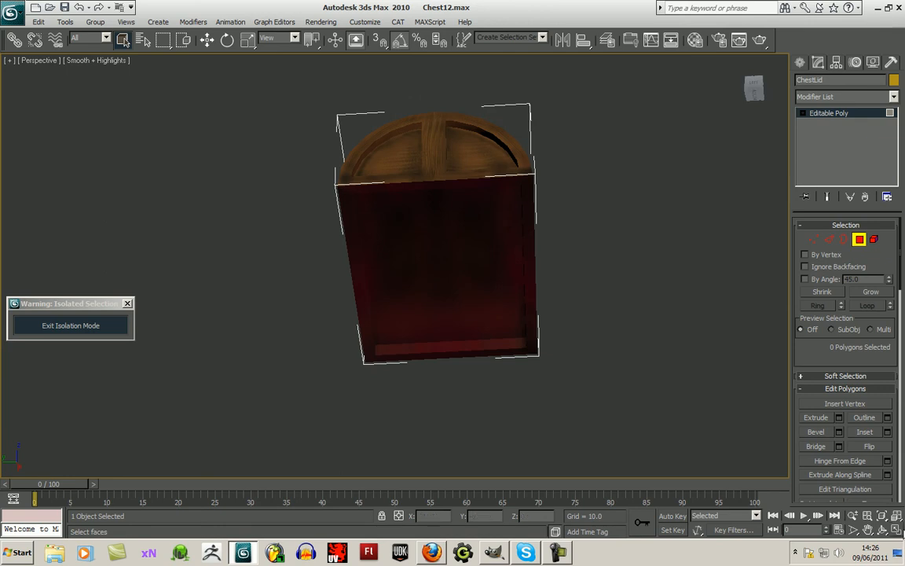
Select the large recessed polygon inside the lid's underside
click(881, 531)
drag(505, 322, 384, 170)
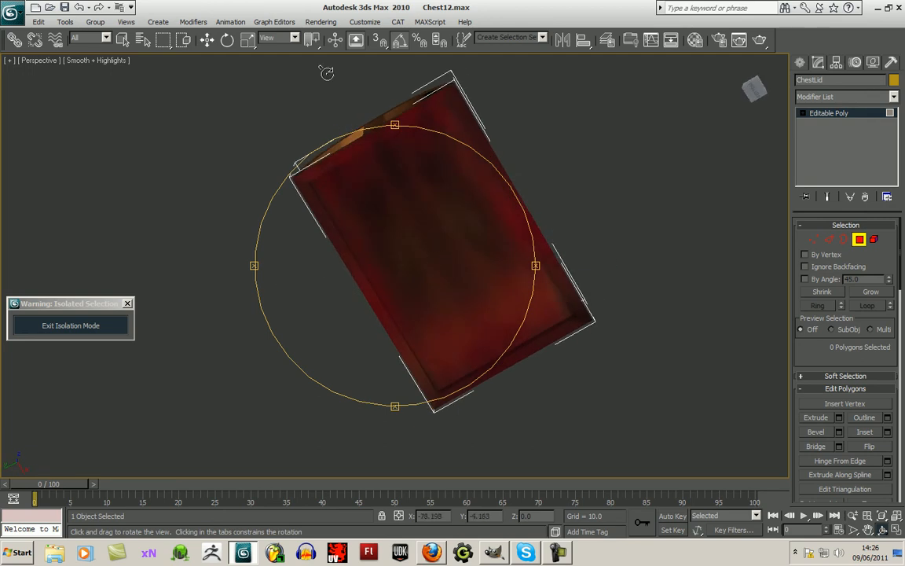
click(208, 43)
click(426, 235)
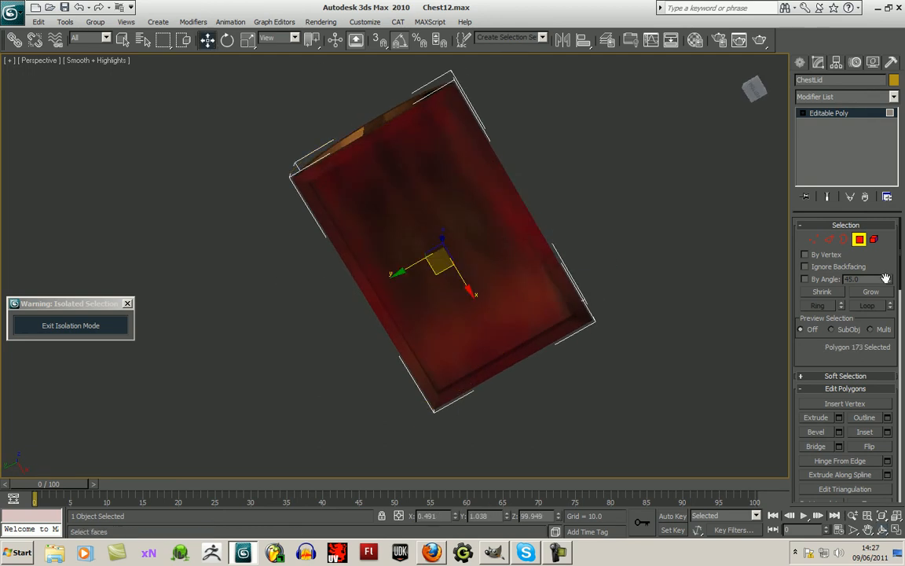
middle_drag(665, 293, 656, 315)
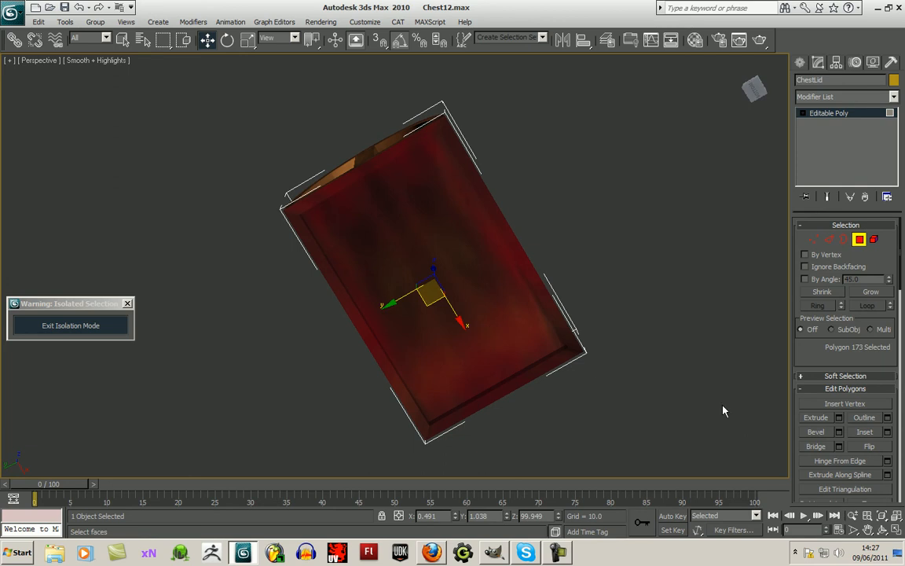
click(881, 515)
drag(378, 247, 554, 206)
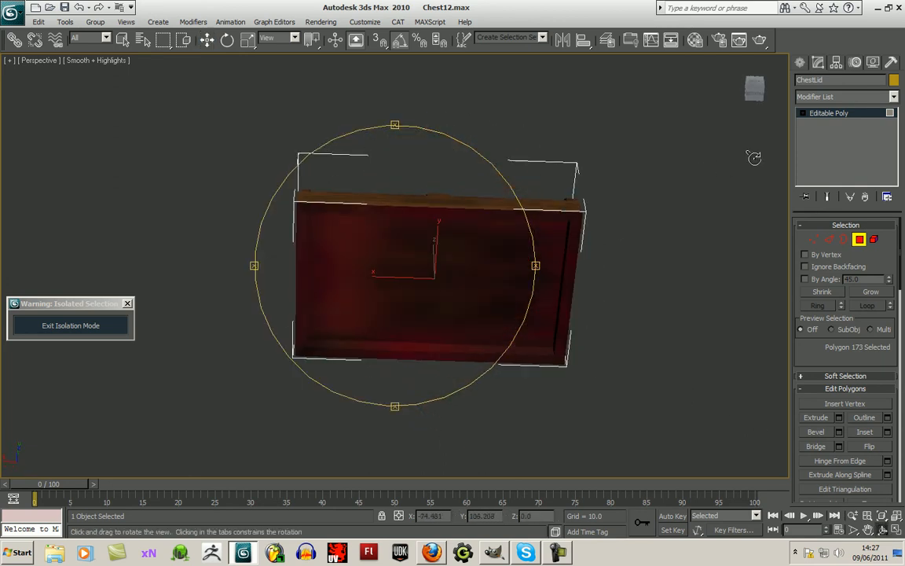
click(802, 114)
click(207, 39)
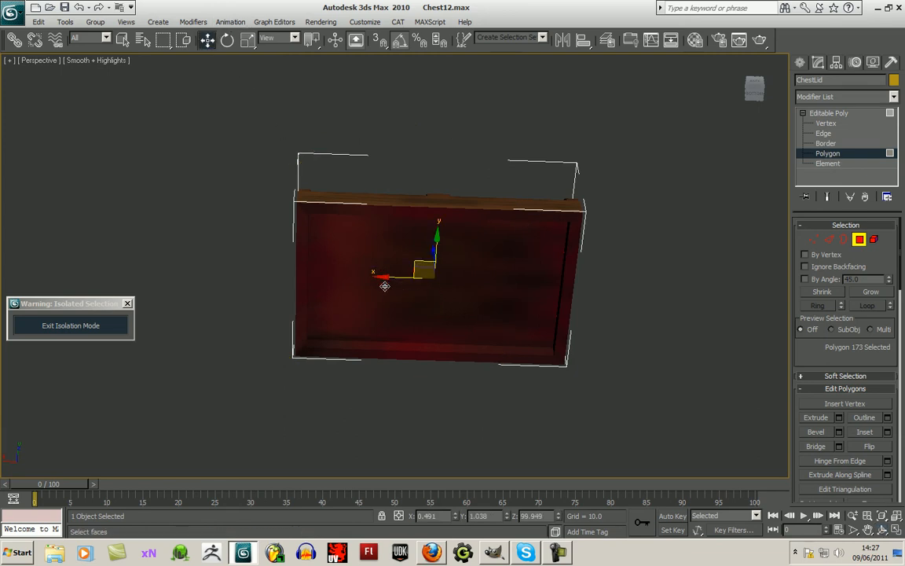
scroll(618, 275, down, 2)
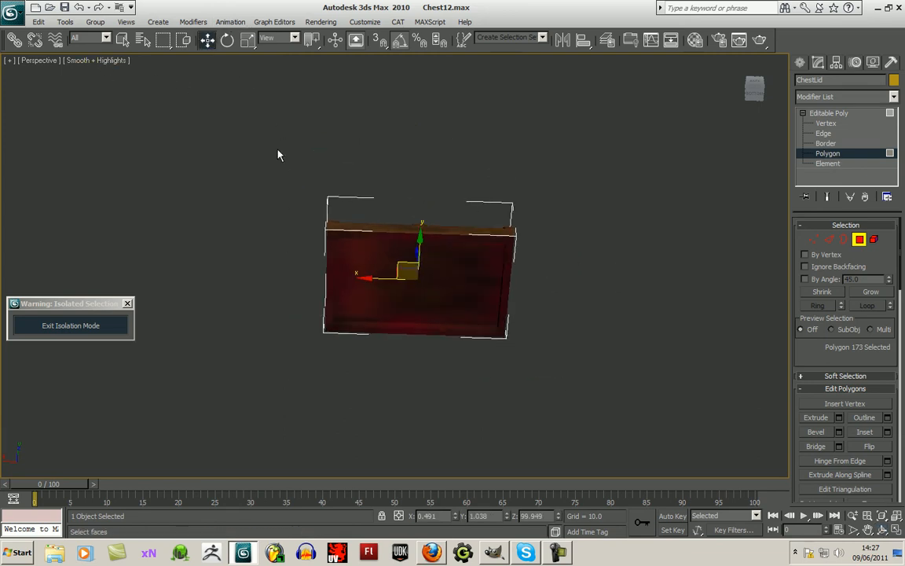
Display the lid in wireframe and view it directly from below
click(98, 61)
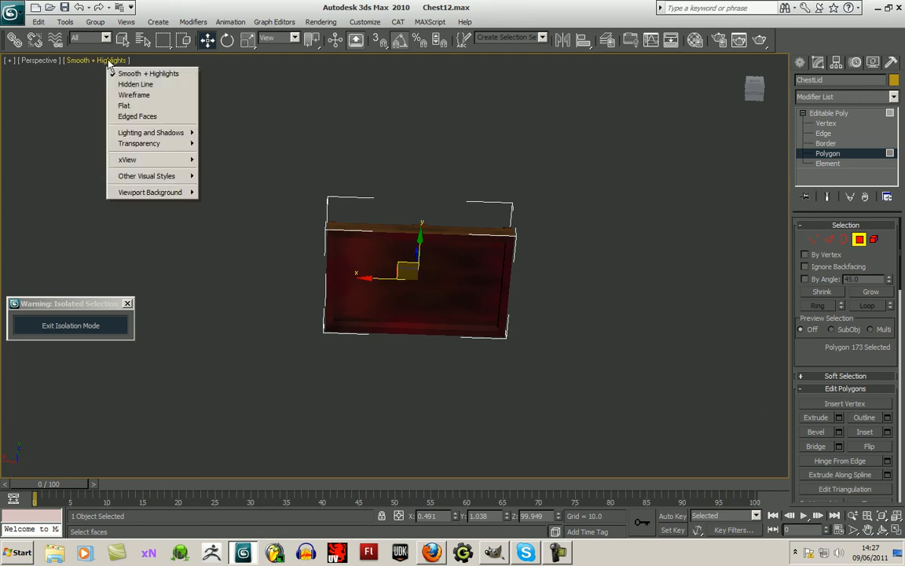
click(134, 95)
middle_drag(661, 297, 668, 333)
scroll(672, 335, up, 2)
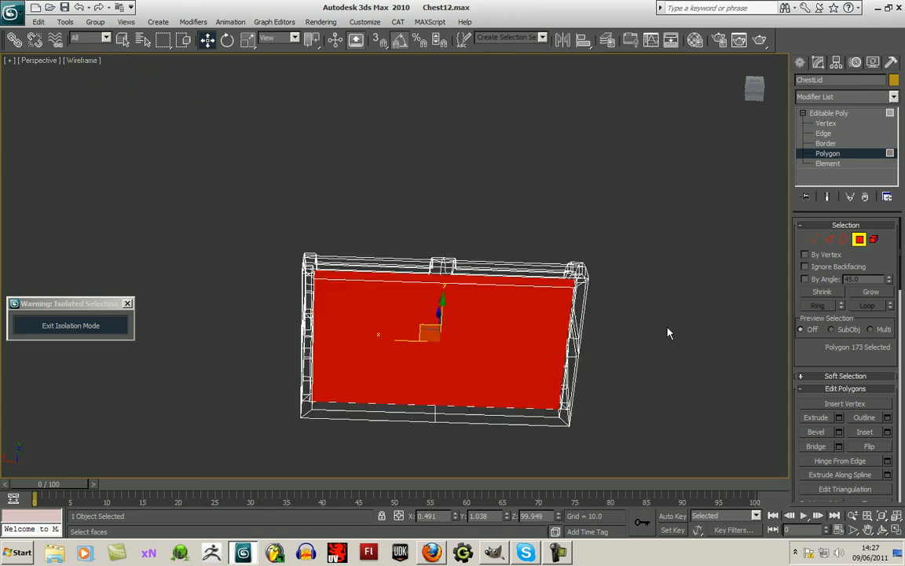
click(754, 93)
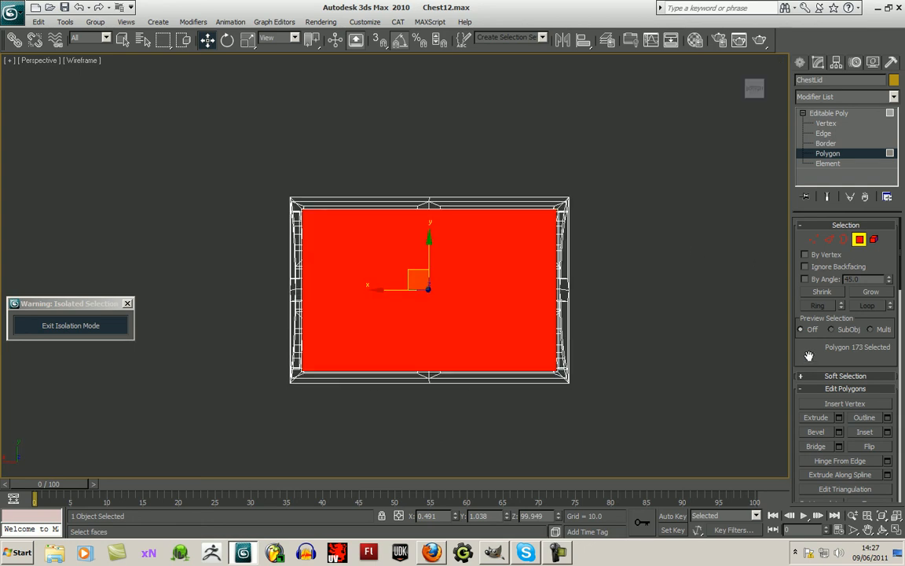
Activate Slice Plane and rotate the plane upright so it crosses the middle of the recessed polygon lengthwise
scroll(854, 348, down, 5)
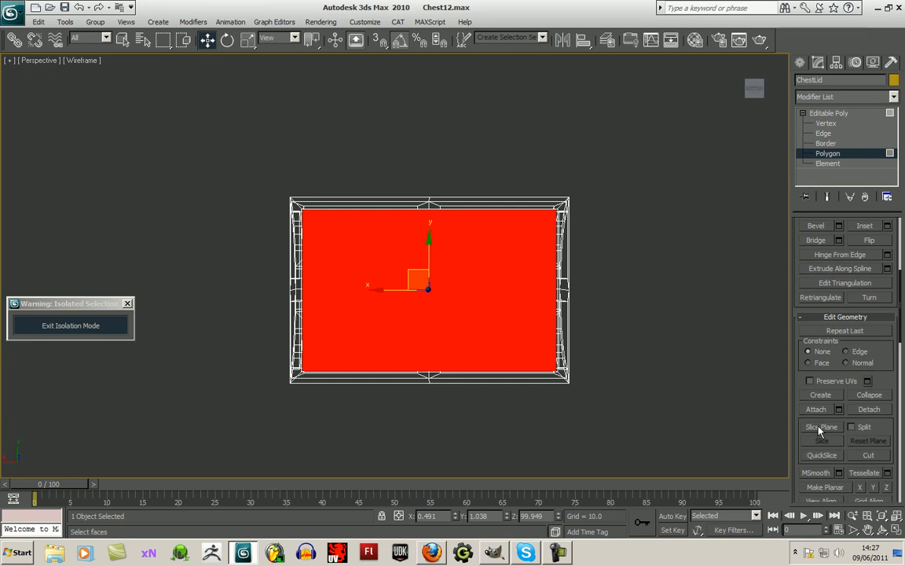
click(821, 427)
click(228, 41)
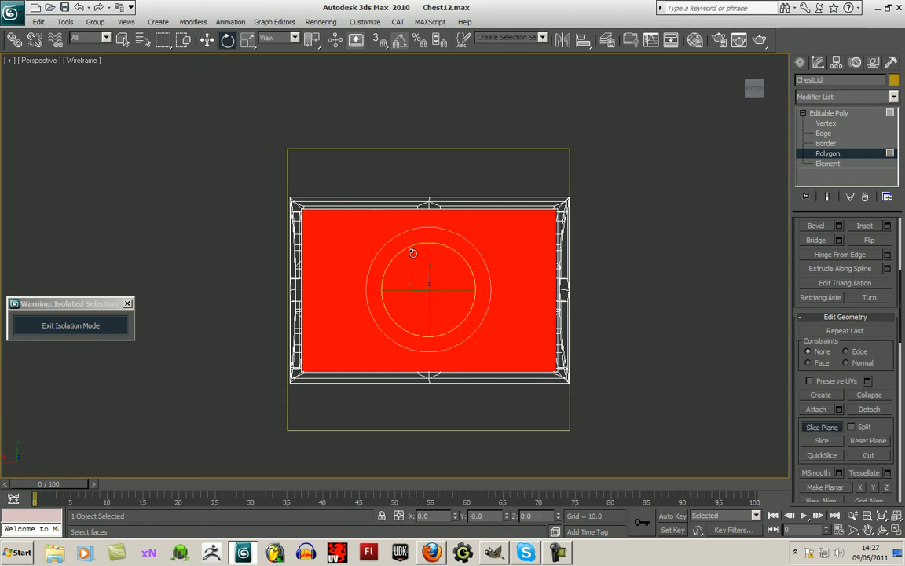
drag(434, 266, 430, 312)
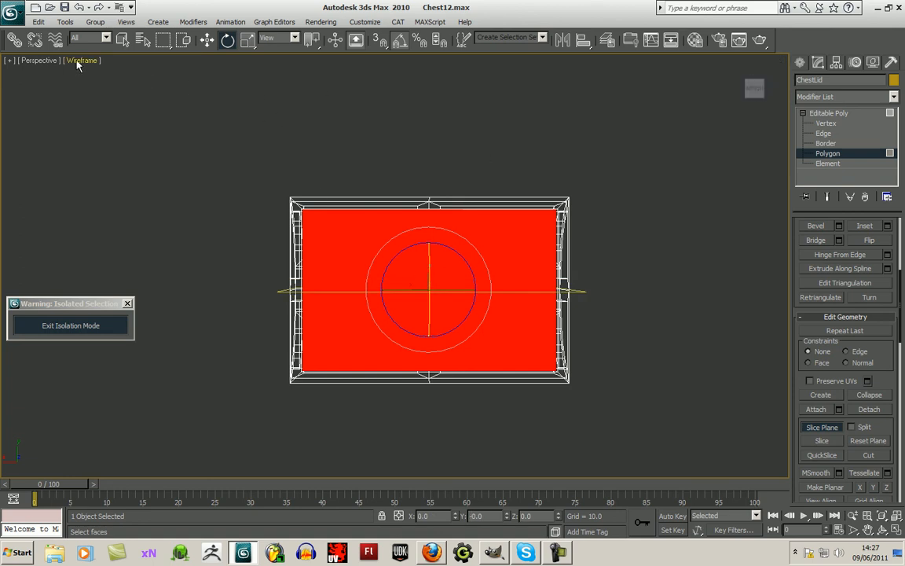
Switch the viewport to an orthographic projection and show the grid
click(38, 61)
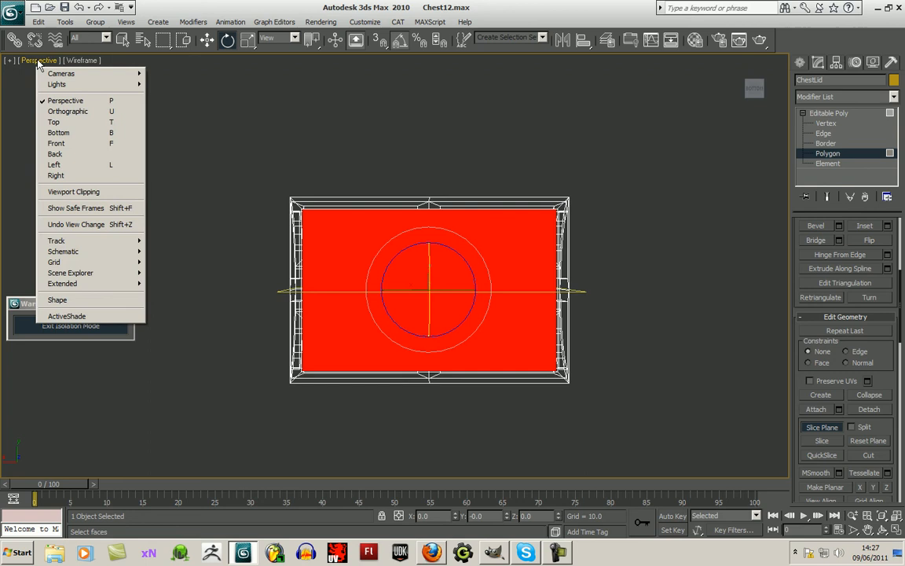
click(65, 109)
scroll(687, 350, up, 4)
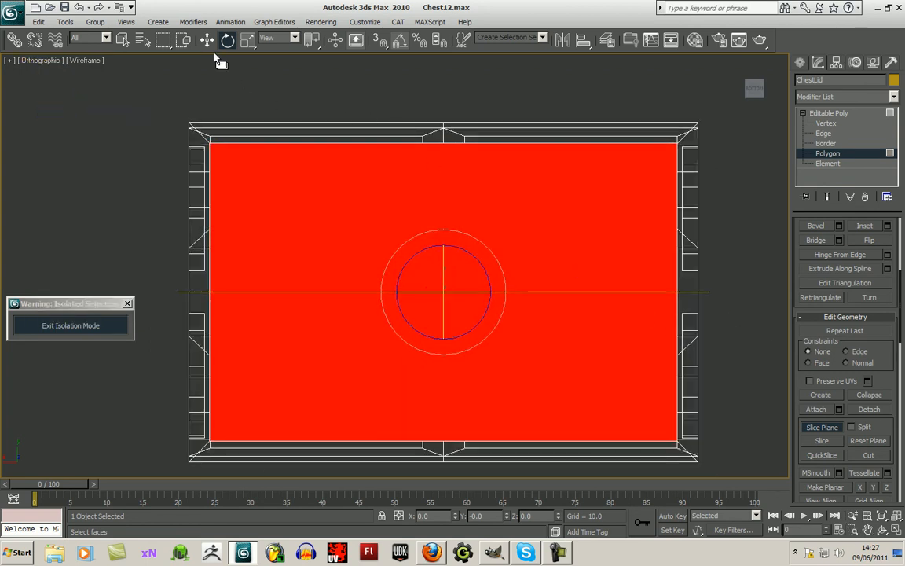
key(g)
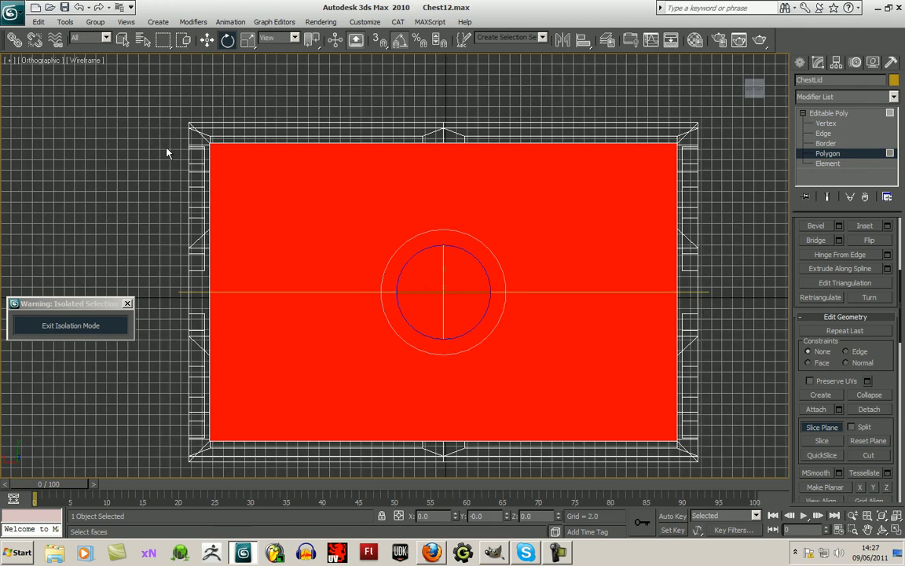
Turn on snapping and slice the recessed polygon lengthwise along its centre line
click(207, 40)
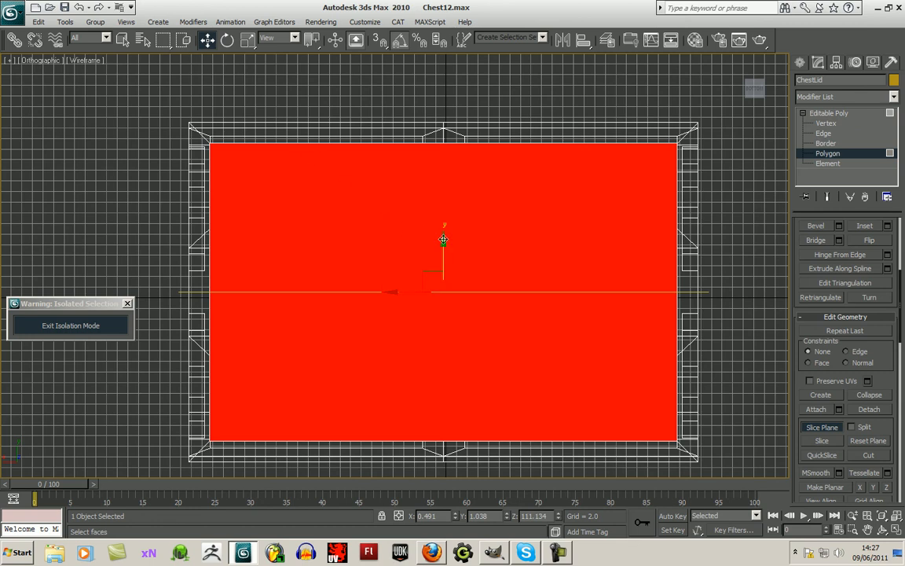
click(375, 40)
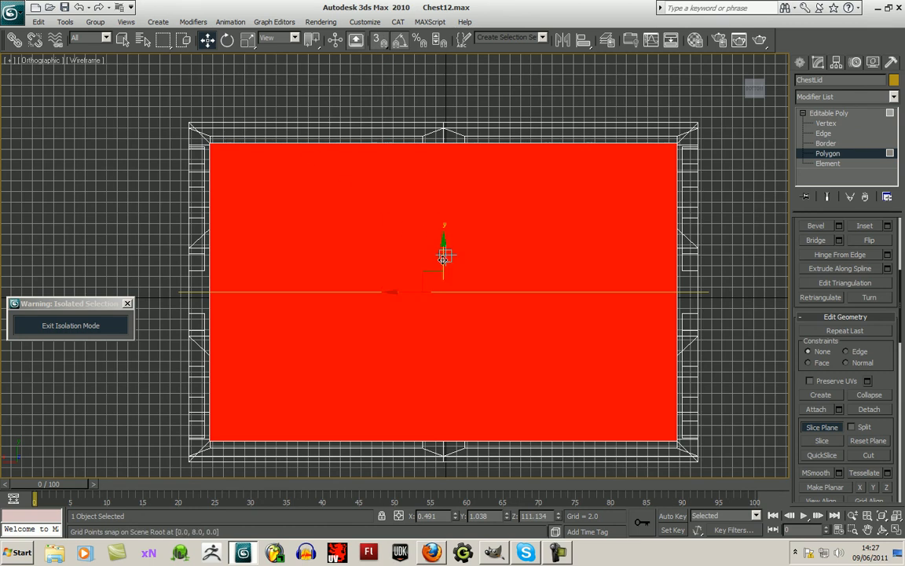
click(815, 442)
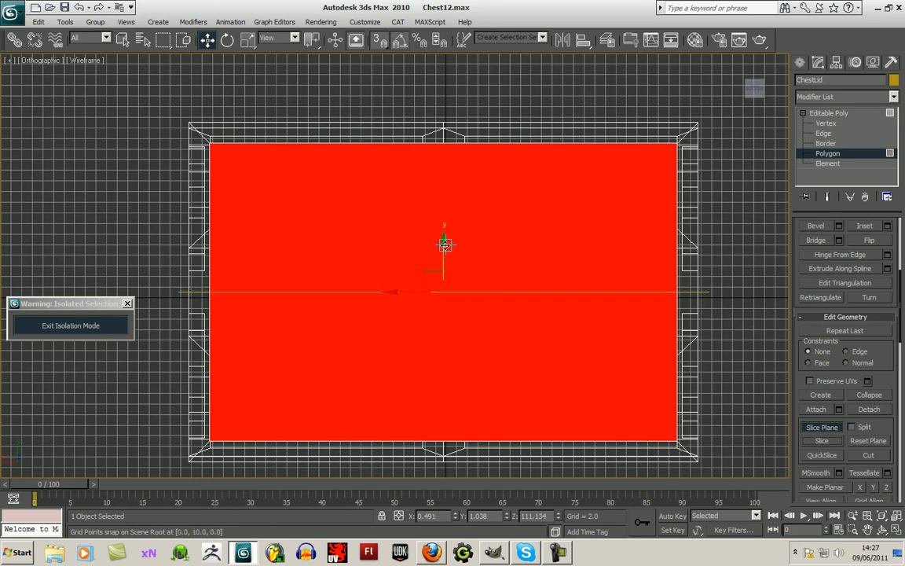
drag(445, 245, 447, 190)
drag(448, 189, 448, 191)
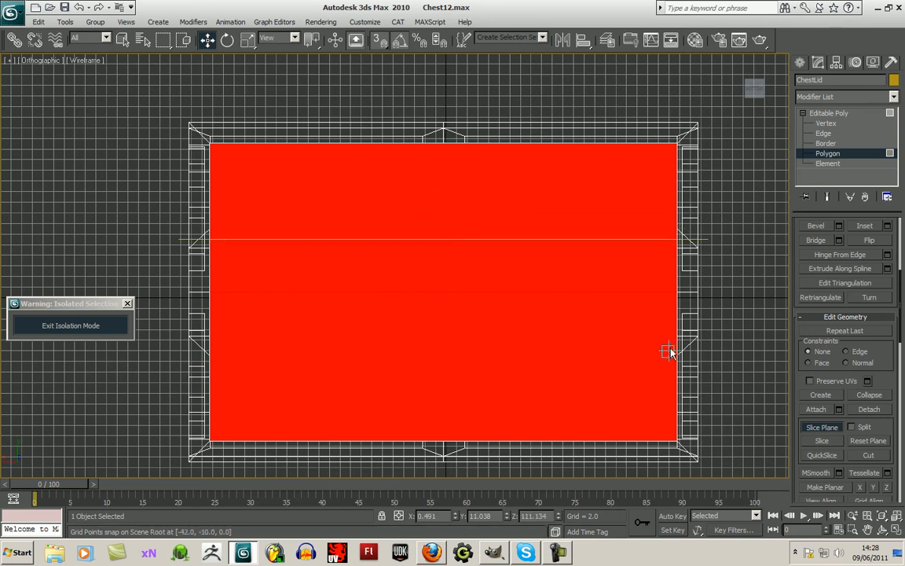
key(ctrl+z)
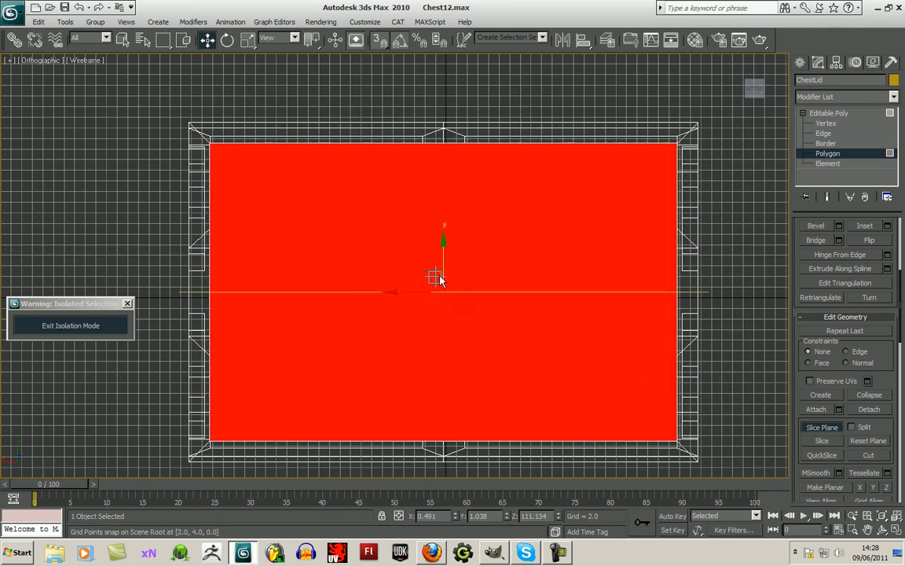
drag(445, 245, 444, 203)
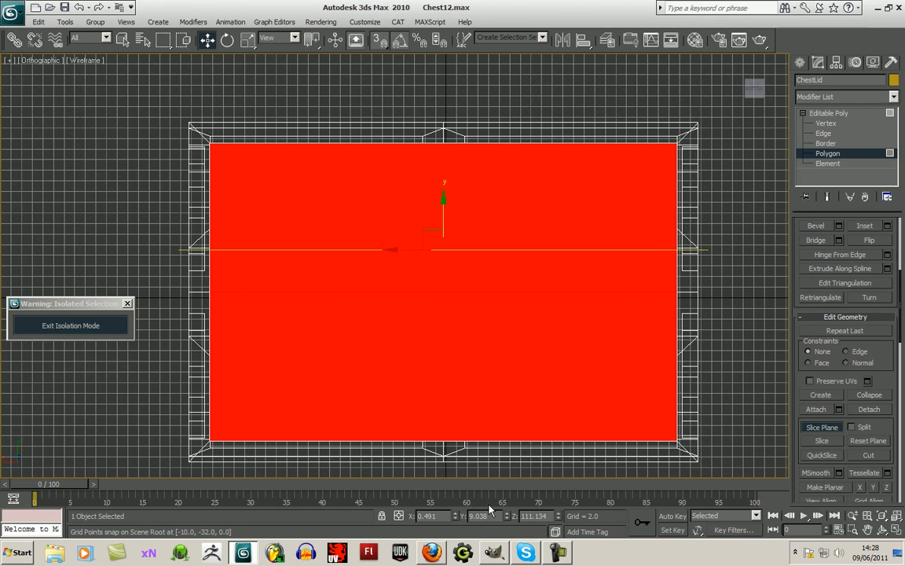
key(ctrl+z)
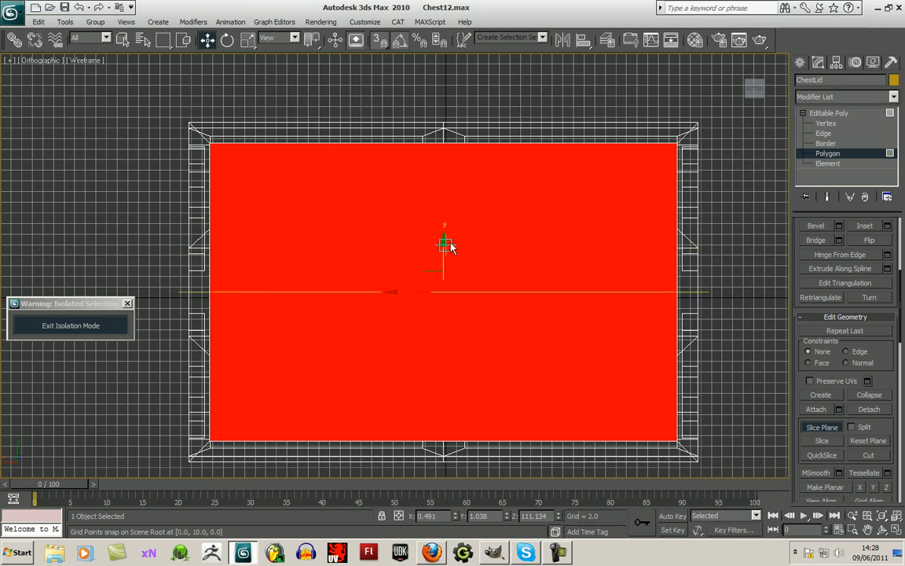
Slice the recessed polygon lengthwise on both sides of the centre cut, at Y 9.038 and Y -6.962
drag(443, 245, 438, 205)
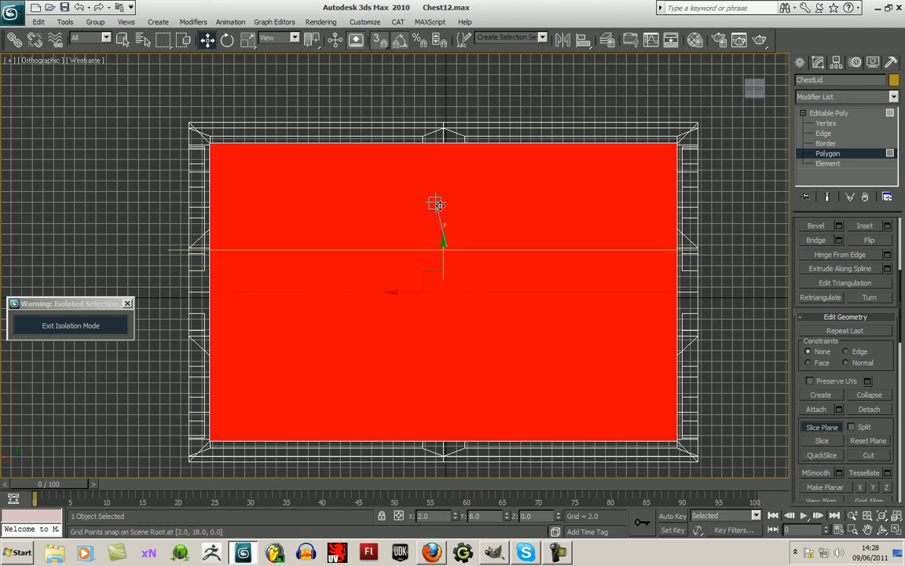
click(829, 428)
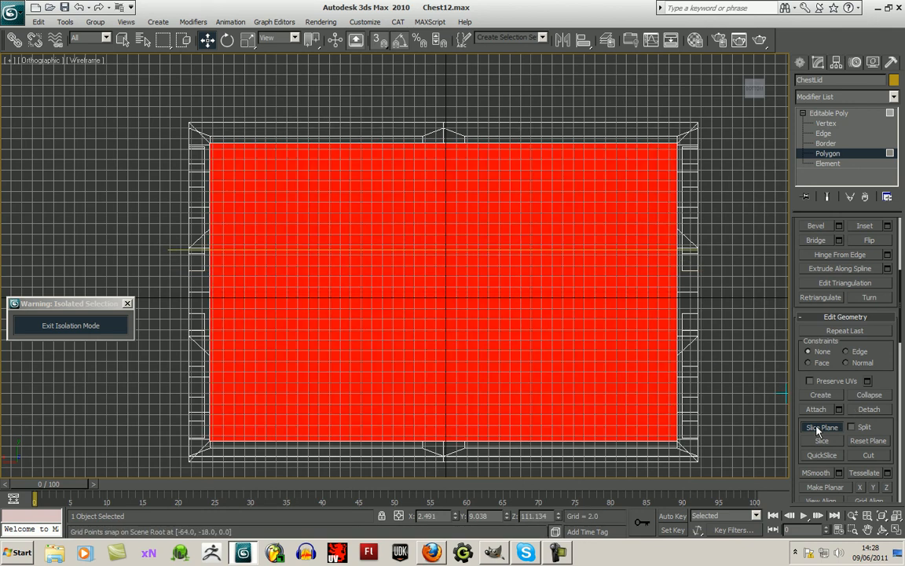
click(822, 428)
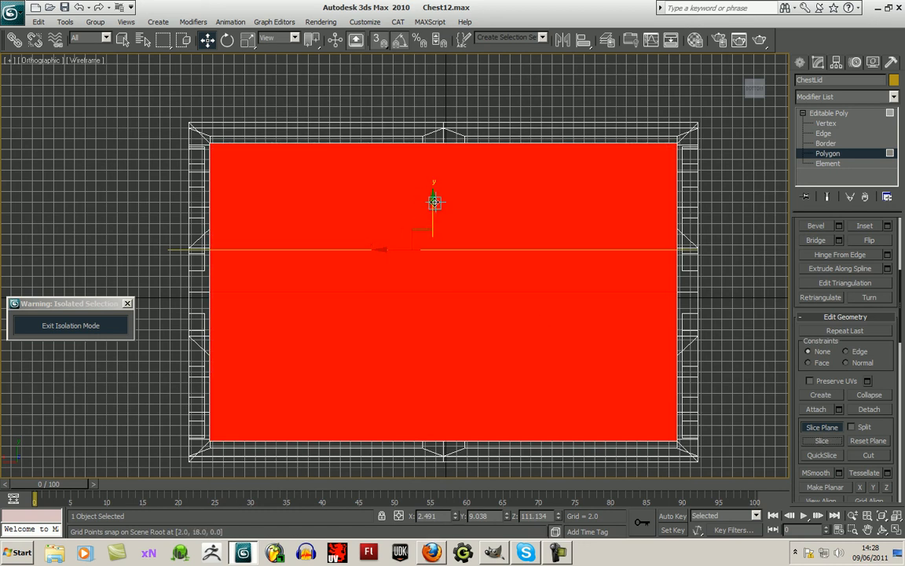
drag(434, 206, 435, 288)
click(812, 443)
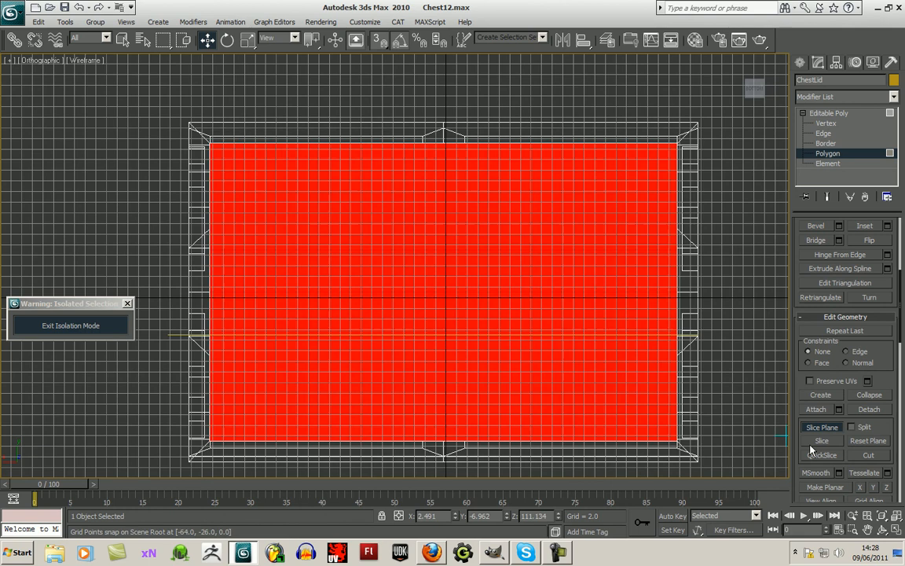
Slice the recessed polygon lengthwise between the upper cut and its outer edge, at Y 19.038
drag(434, 286, 434, 149)
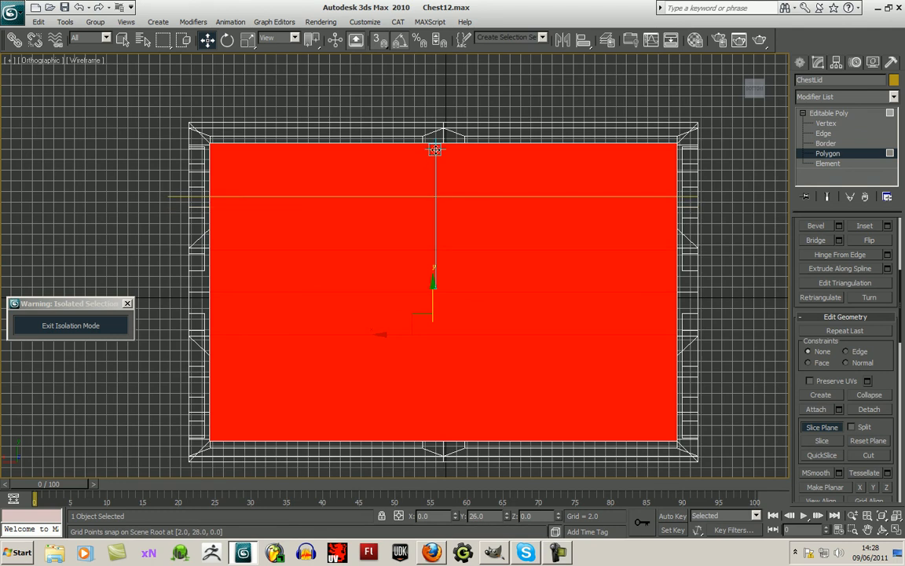
drag(435, 149, 435, 149)
click(812, 427)
click(812, 427)
click(822, 441)
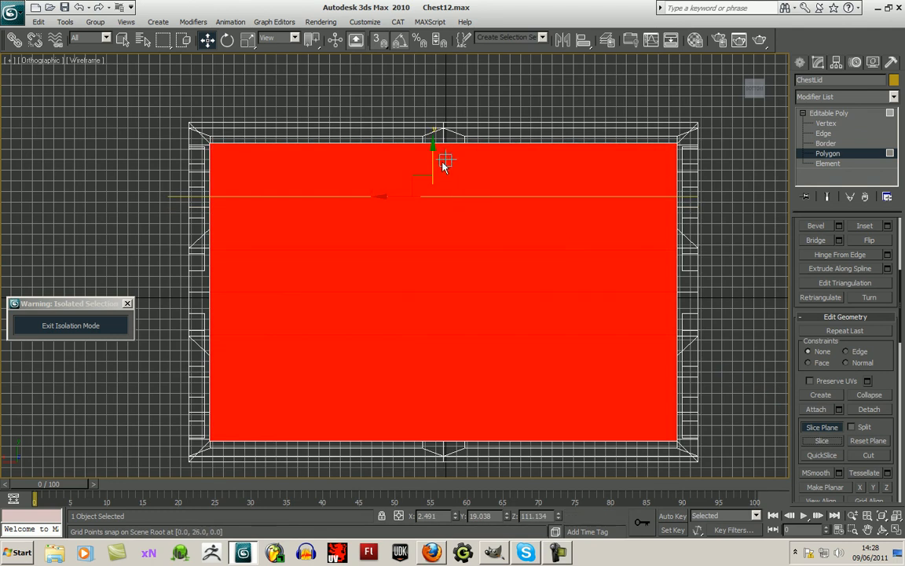
Slice the recessed polygon lengthwise near its opposite outer edge at Y -16.962 and leave Slice Plane mode
drag(433, 143, 434, 340)
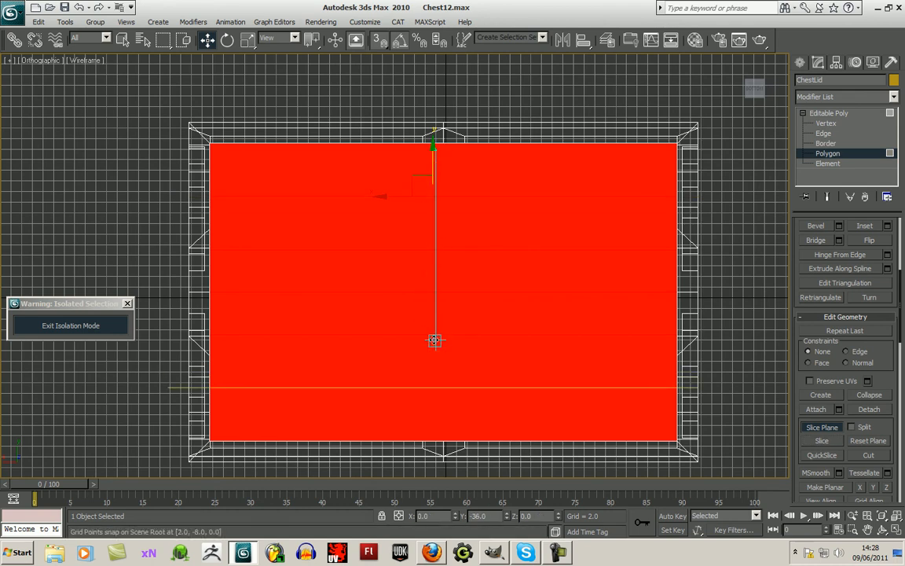
drag(435, 340, 435, 341)
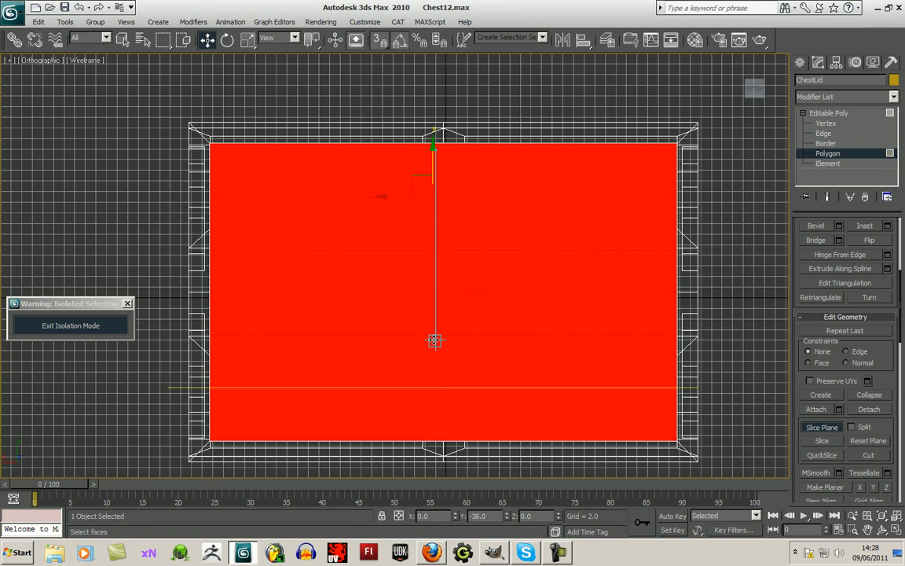
click(805, 437)
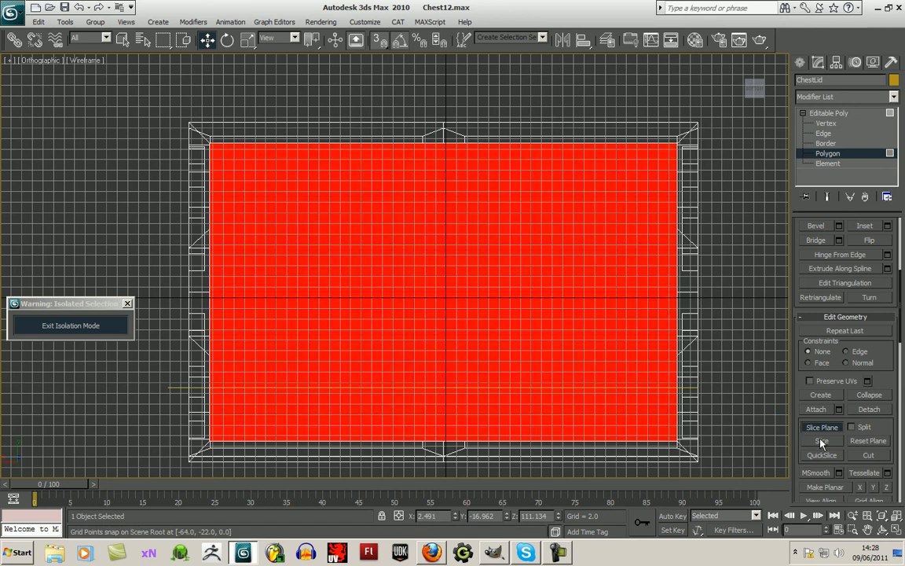
scroll(680, 370, down, 5)
scroll(680, 370, up, 2)
scroll(681, 370, up, 2)
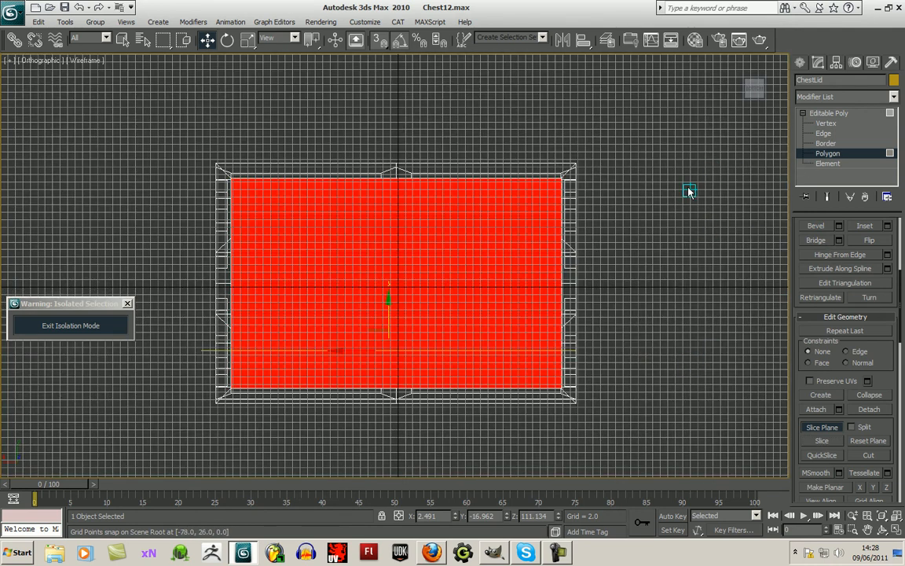
click(827, 444)
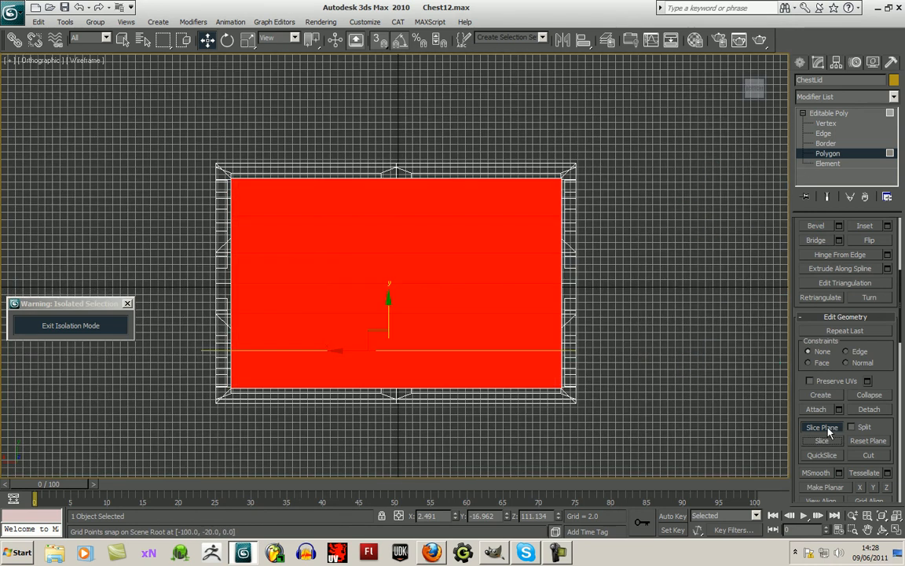
click(821, 427)
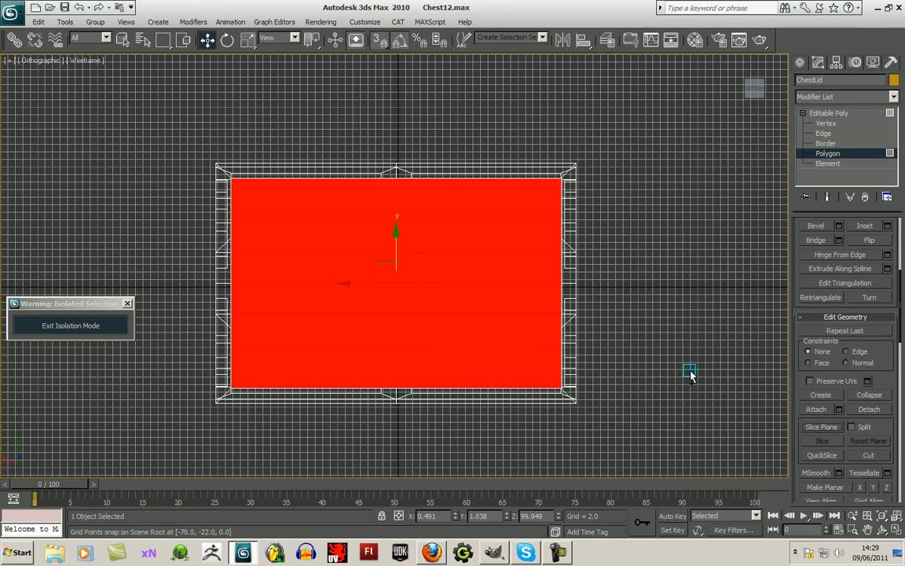
Deselect the sliced polygons, return the viewport to perspective projection and hide the grid
middle_drag(675, 303, 685, 318)
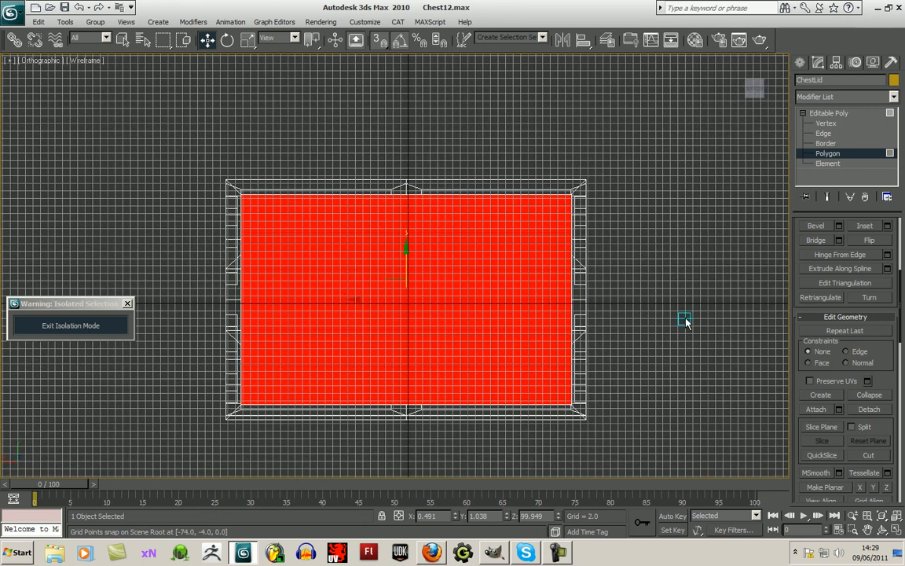
click(685, 320)
scroll(675, 339, up, 1)
scroll(678, 332, down, 2)
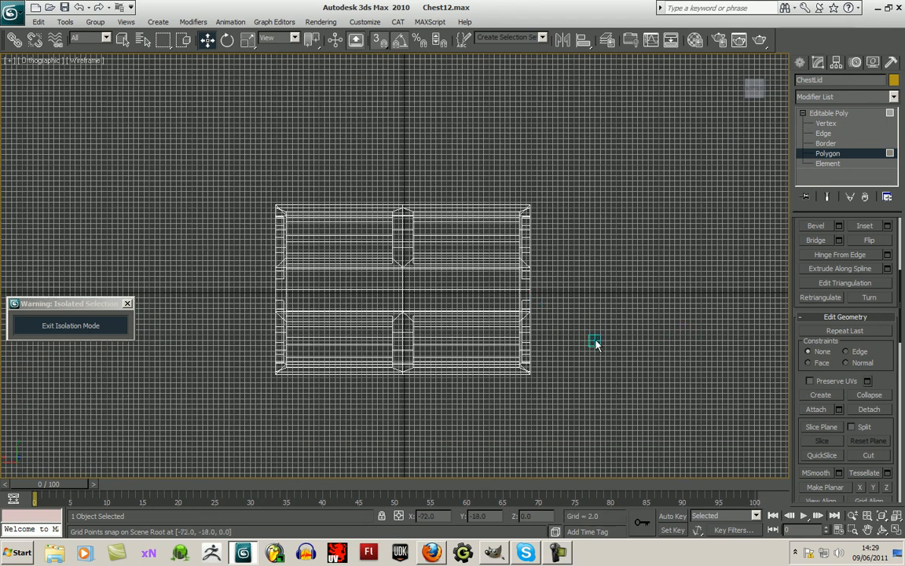
click(48, 61)
click(78, 101)
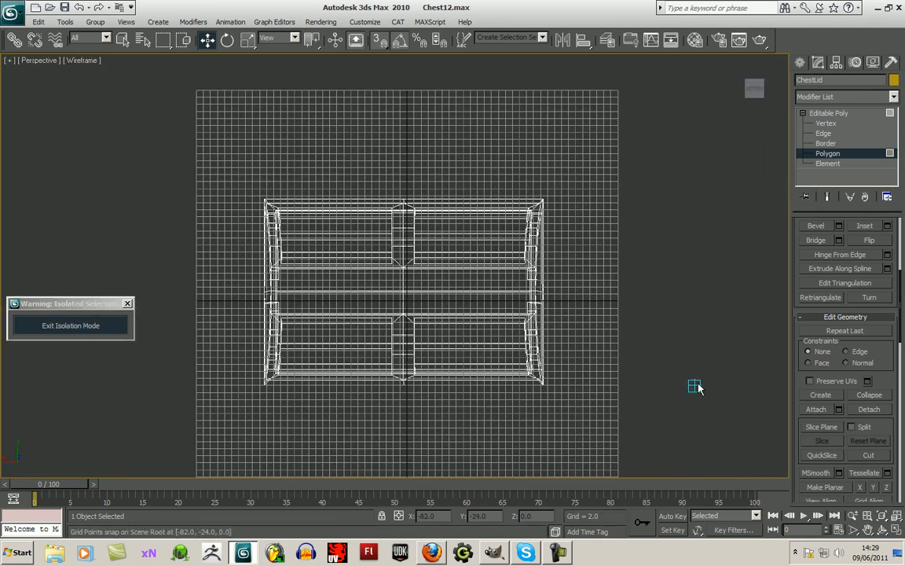
drag(756, 90, 765, 135)
key(g)
scroll(689, 204, up, 4)
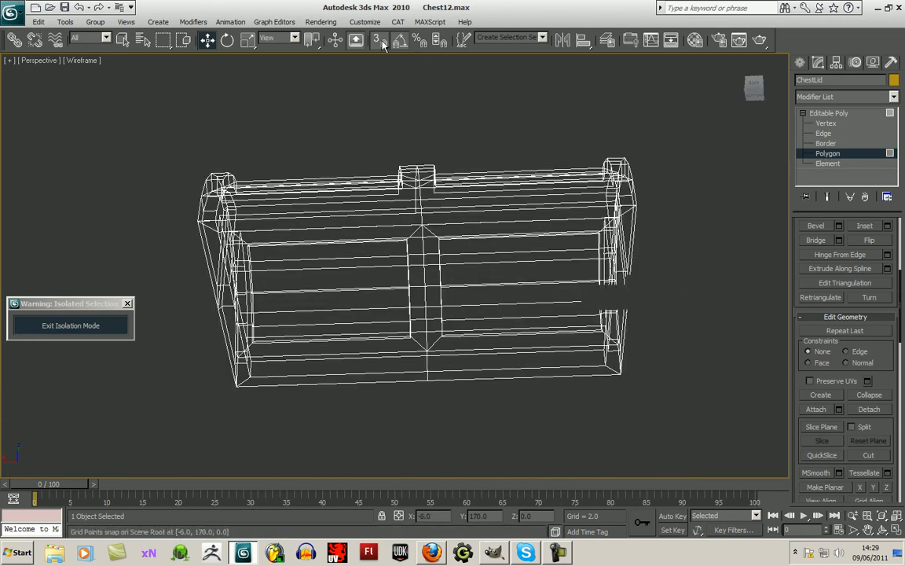
Select one of the sliced strips and display the lid's underside with Smooth + Highlights shading
click(469, 321)
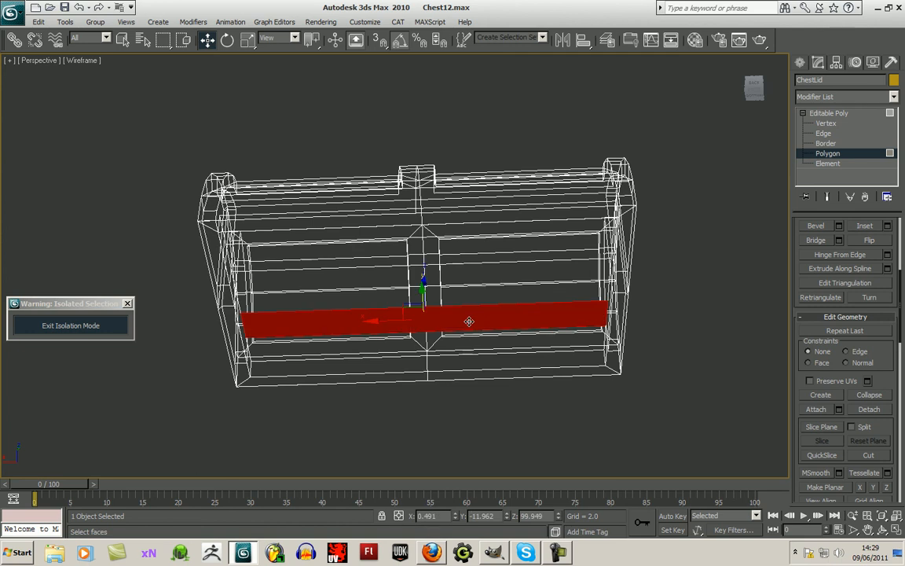
click(488, 297)
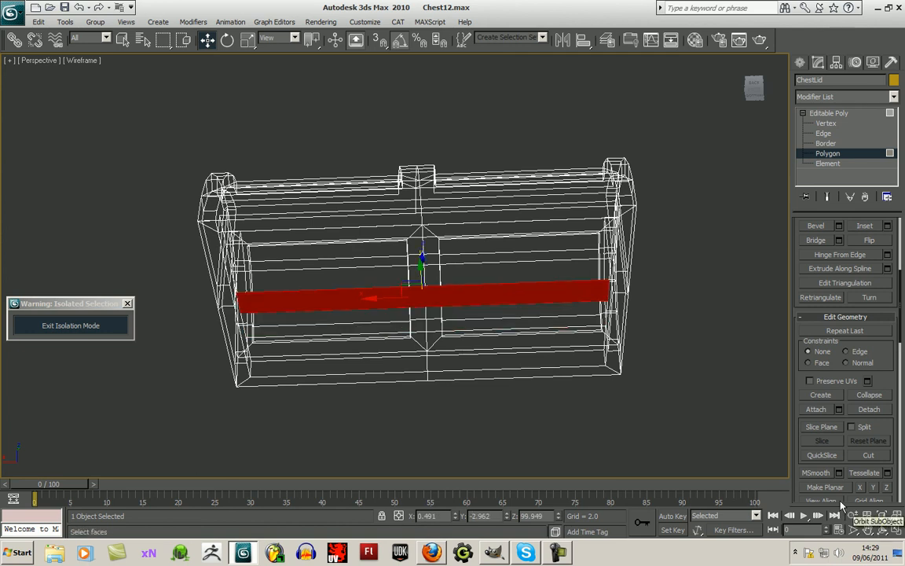
click(82, 61)
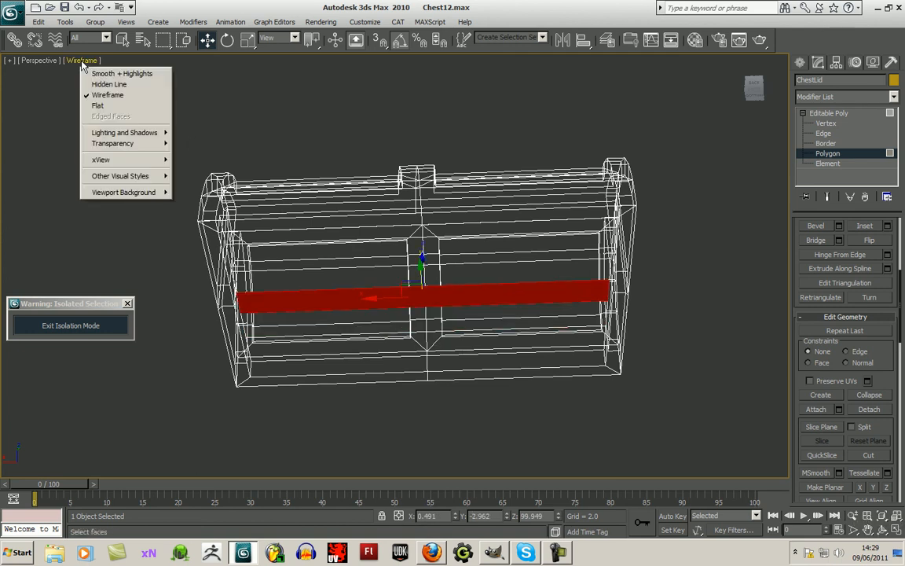
click(106, 73)
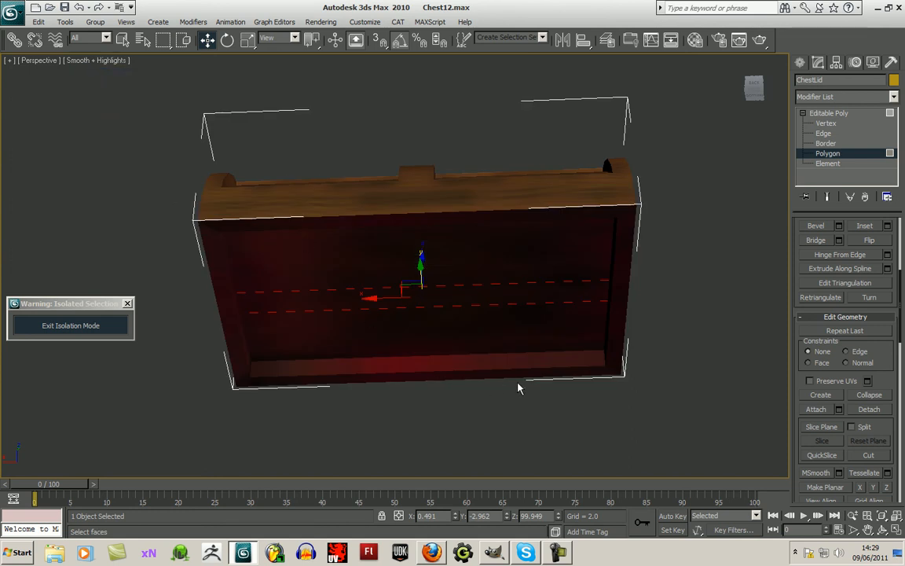
middle_drag(516, 382, 518, 388)
click(882, 526)
drag(418, 358, 372, 261)
click(207, 39)
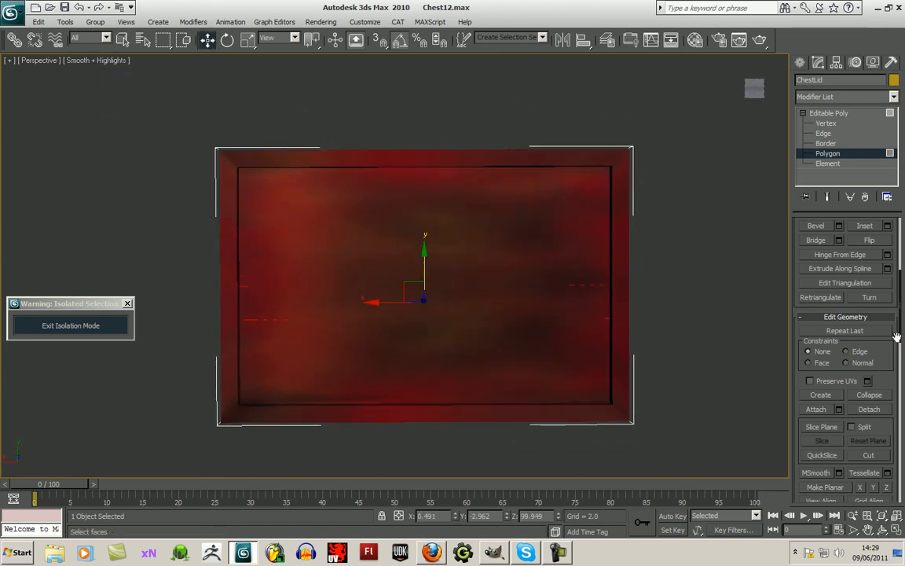
In Edge mode, select the centre slice edge and raise it along Z into the lid
click(823, 134)
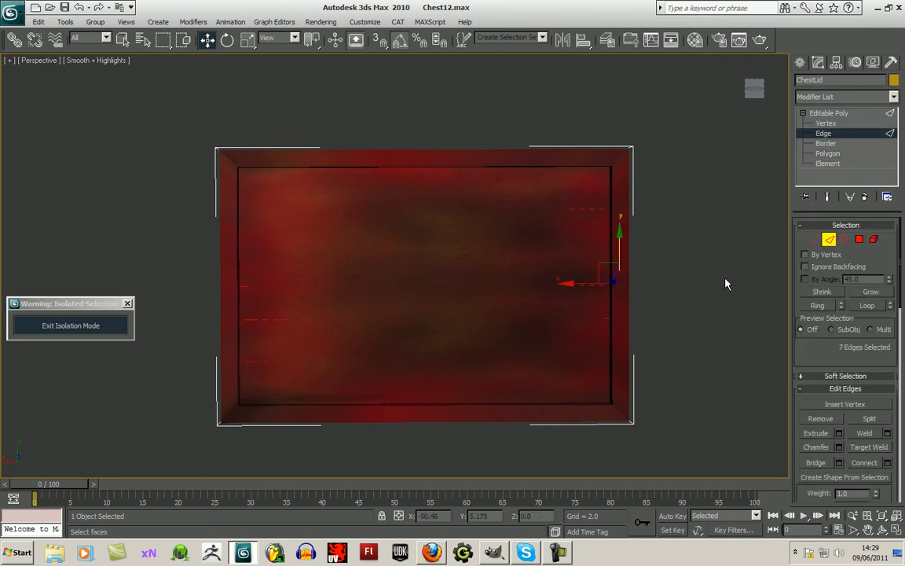
click(579, 284)
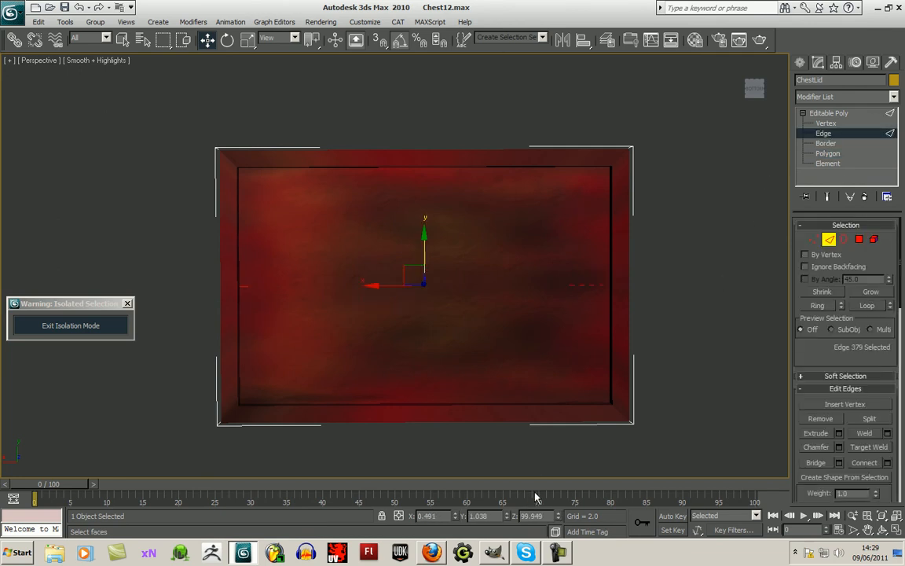
click(882, 529)
drag(328, 267, 342, 364)
click(206, 39)
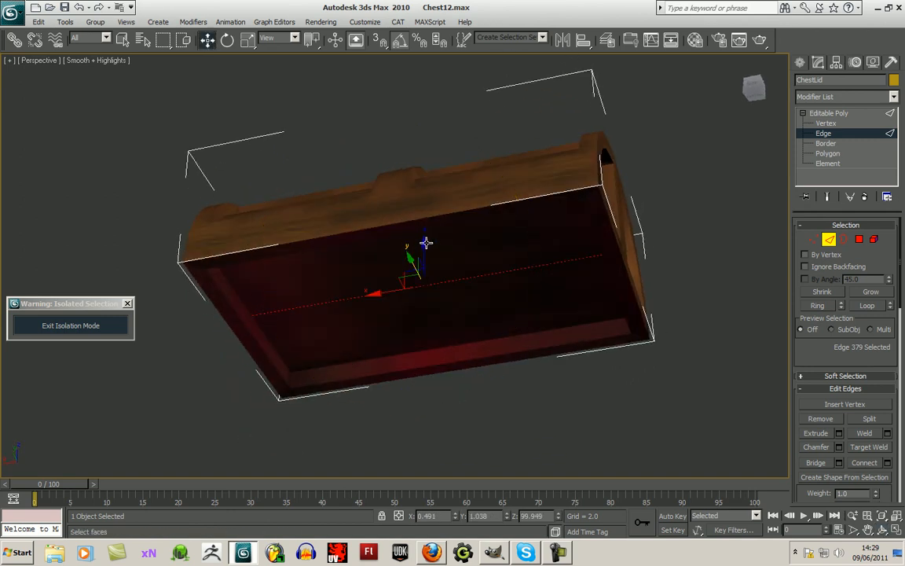
drag(423, 245, 430, 216)
Select the two slice edges beside the centre edge and raise them together along Z
click(499, 302)
ctrl+click(481, 256)
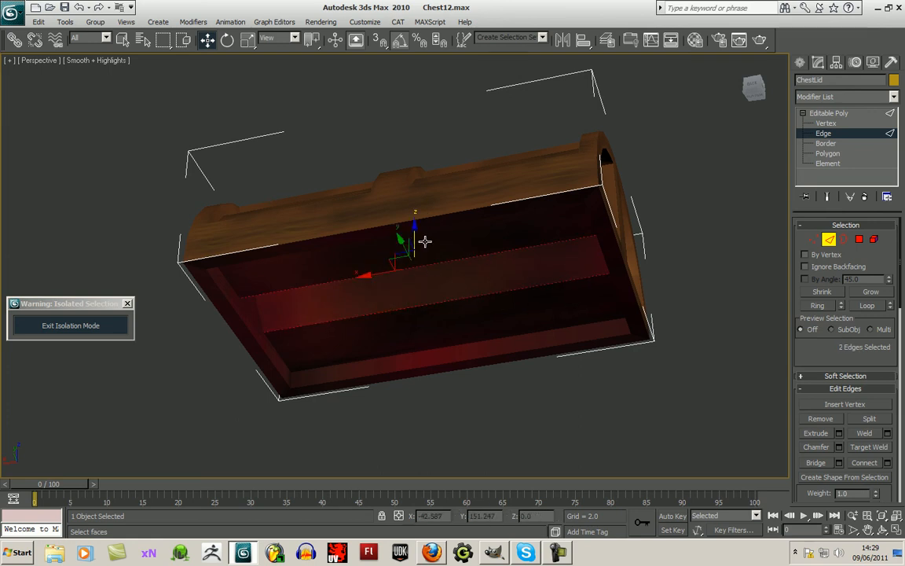
drag(416, 226, 418, 203)
Select the two outermost slice edges and raise them along Z to arch the lid's inner face
click(455, 317)
middle_drag(380, 286, 375, 313)
drag(758, 100, 755, 82)
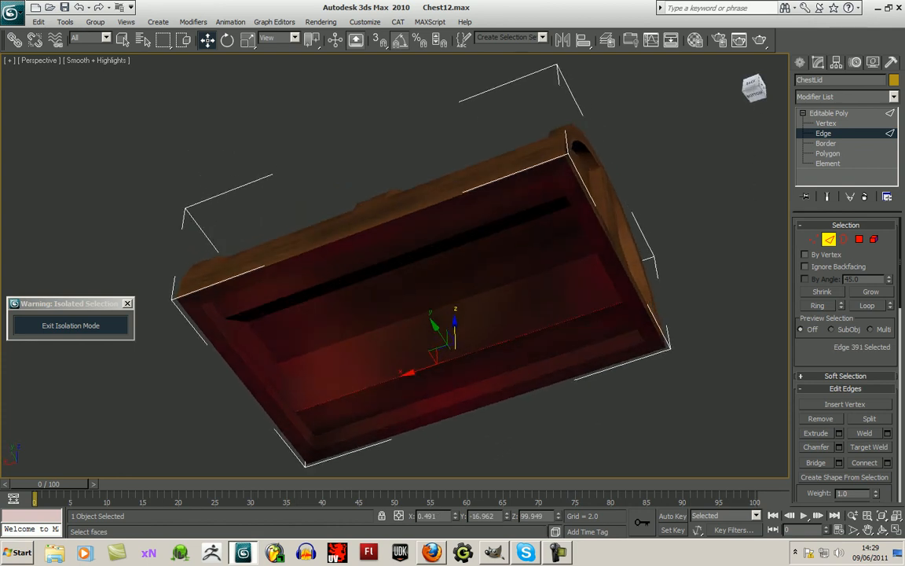
click(356, 274)
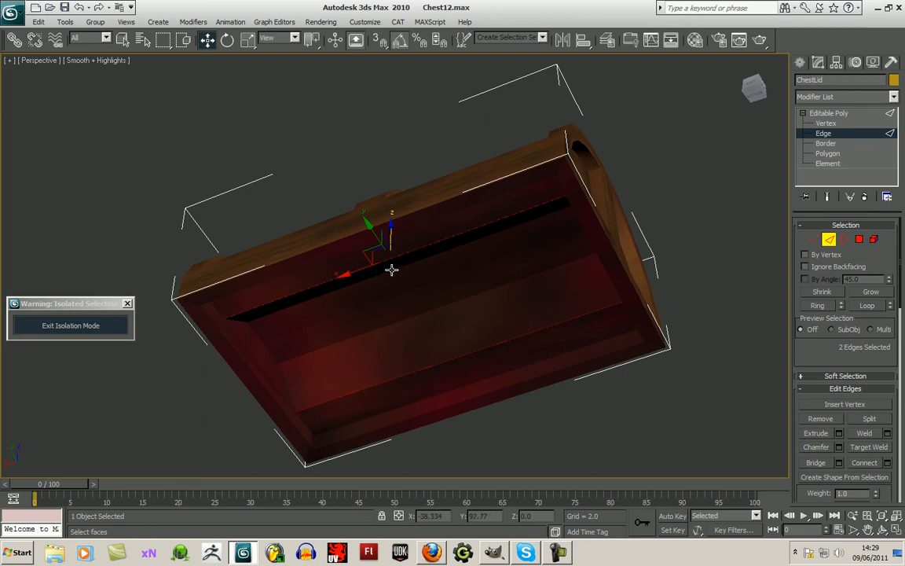
drag(391, 226, 393, 205)
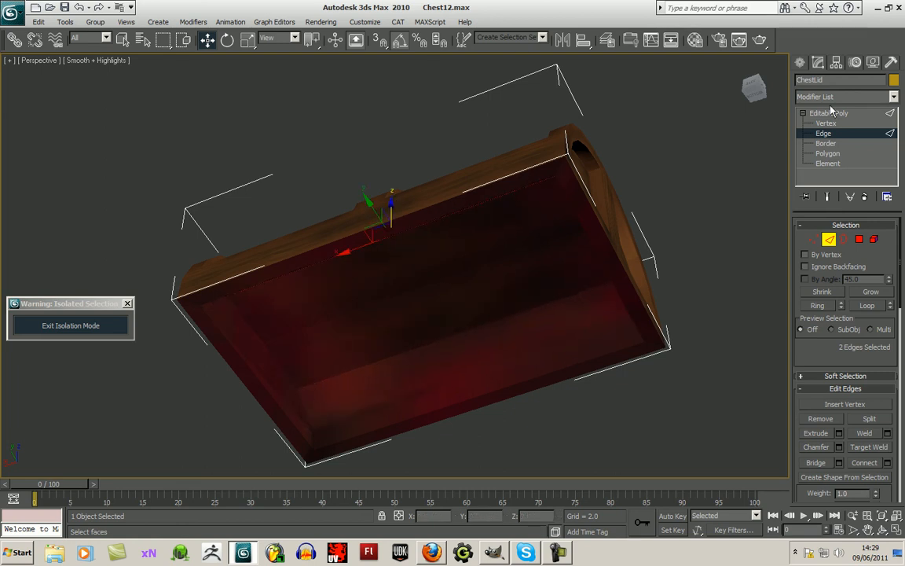
Display edged faces on the lid's underside and raise the centre slice edge along Z by about 5.9 units
drag(751, 93, 711, 74)
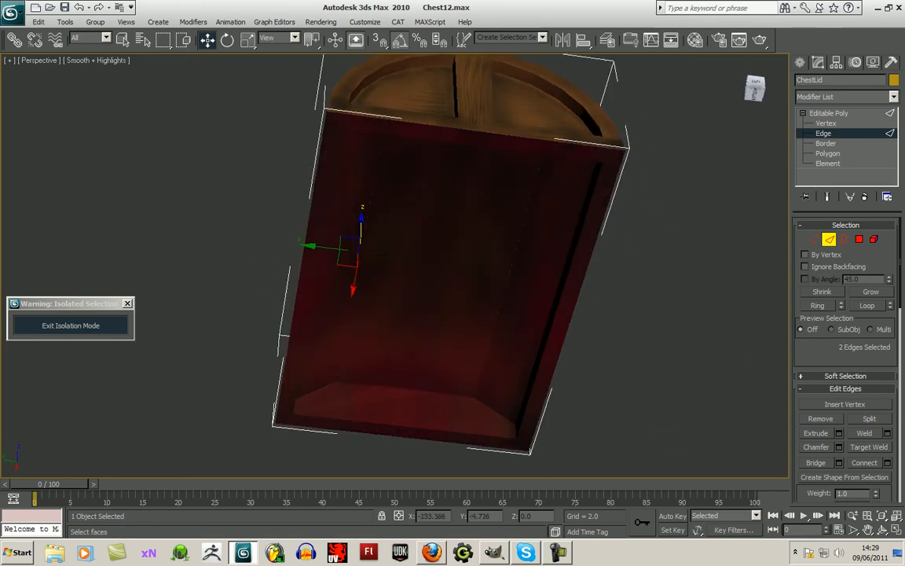
click(409, 330)
click(430, 261)
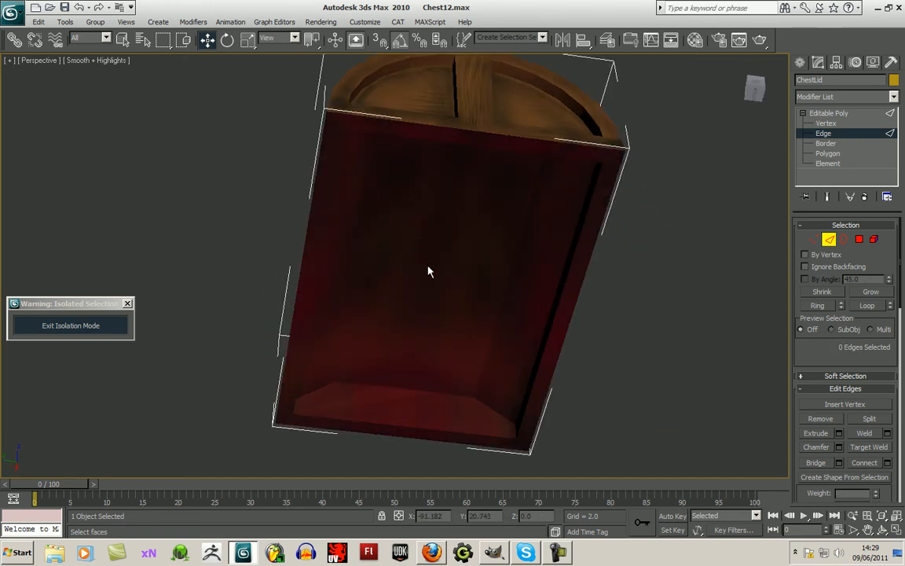
click(90, 61)
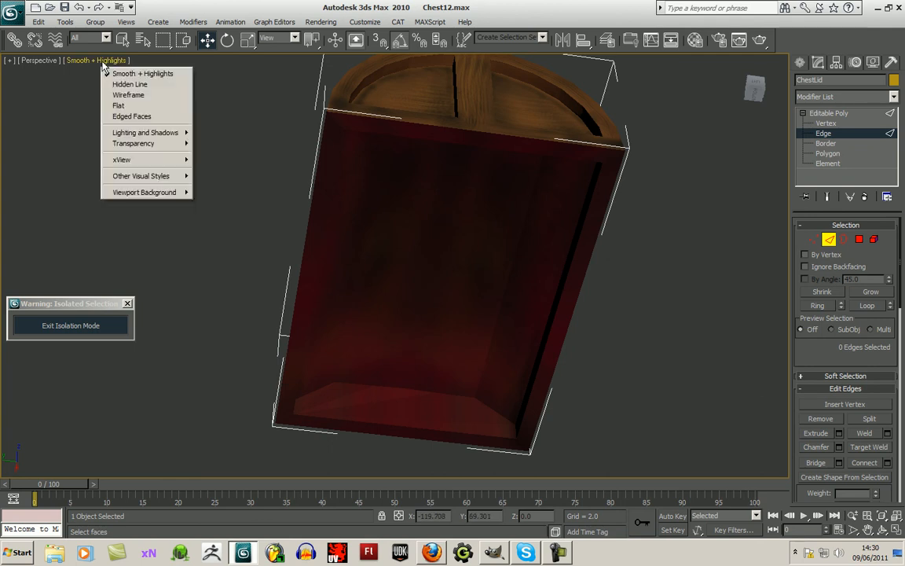
click(126, 116)
click(424, 300)
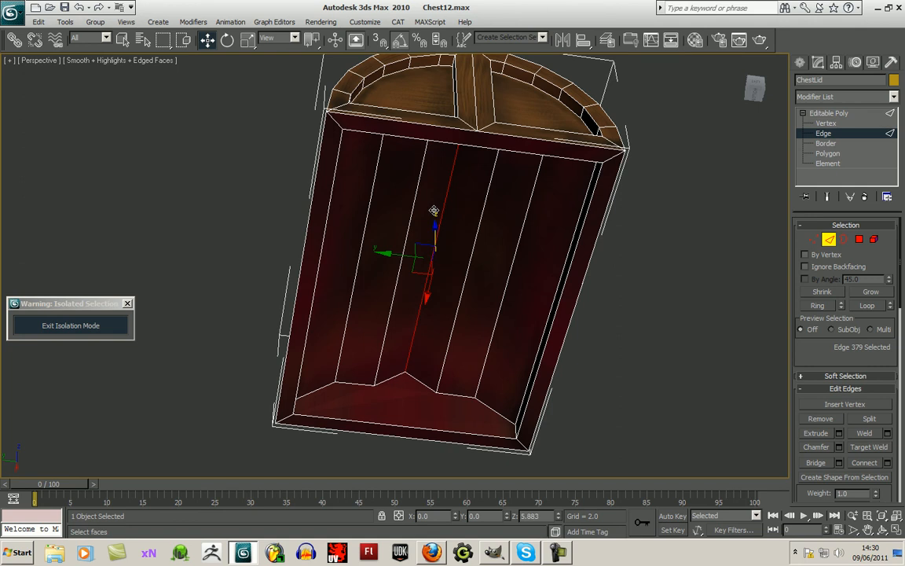
Select the two slice edges flanking the centre edge and raise them together slightly along Z to round the arch
click(469, 261)
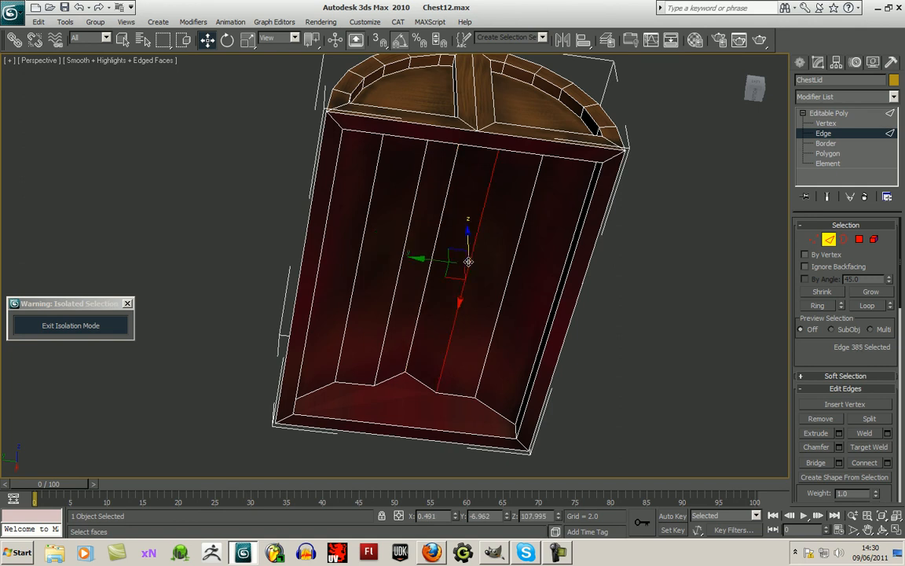
ctrl+click(396, 286)
drag(403, 226, 404, 215)
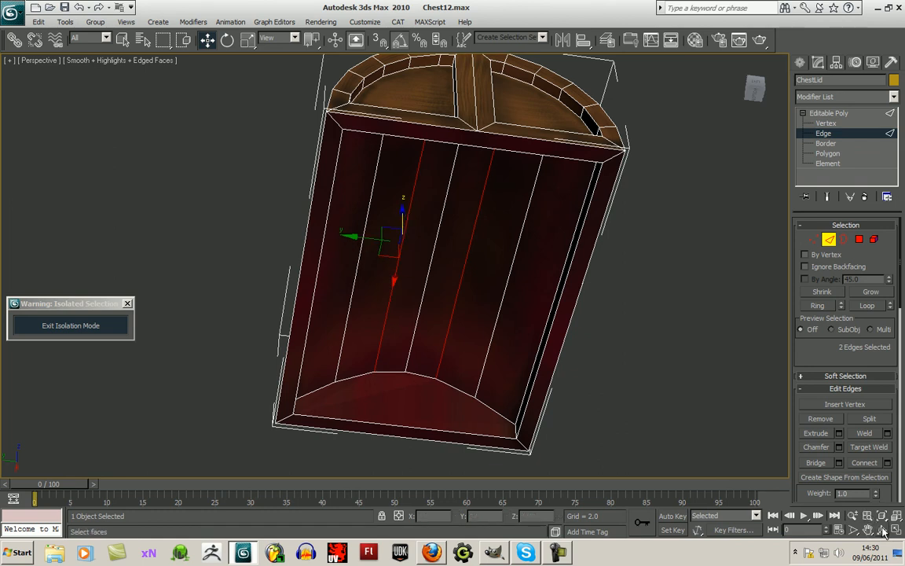
Raise the centre slice edge further along Z into the lid, to a height of about 117.3
key(e)
alt+middle_drag(403, 337, 532, 322)
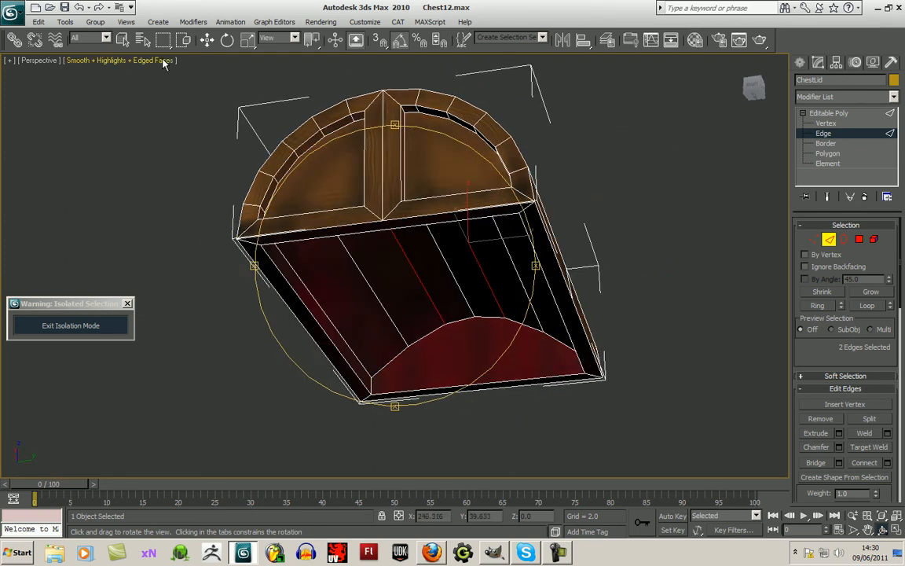
click(208, 40)
click(467, 303)
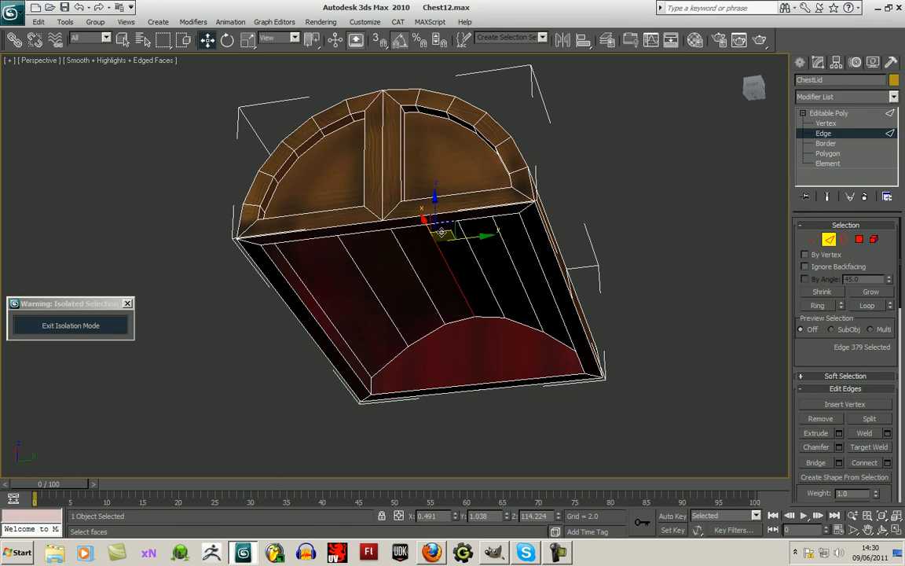
drag(434, 201, 434, 190)
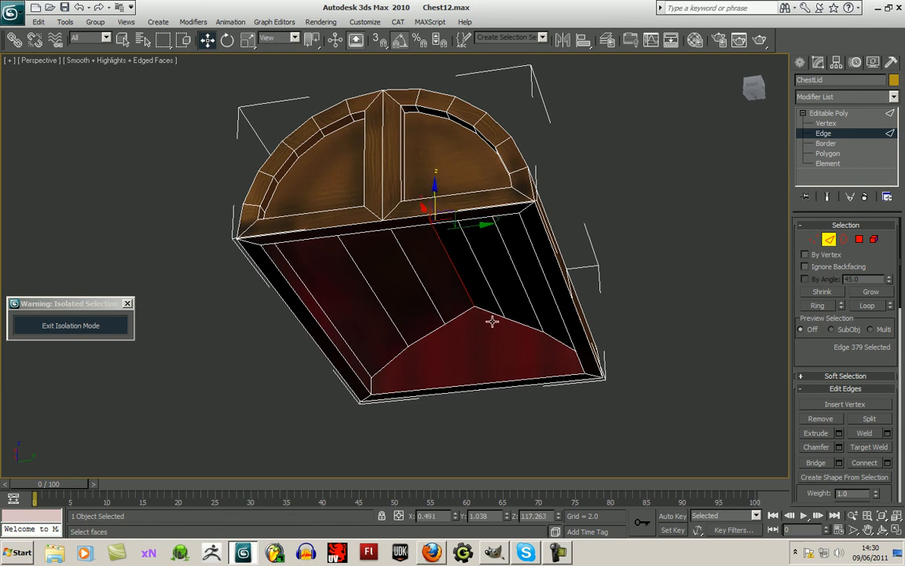
Raise the two slice edges next to the centre edge further along Z to follow the higher peak
click(427, 294)
ctrl+click(489, 290)
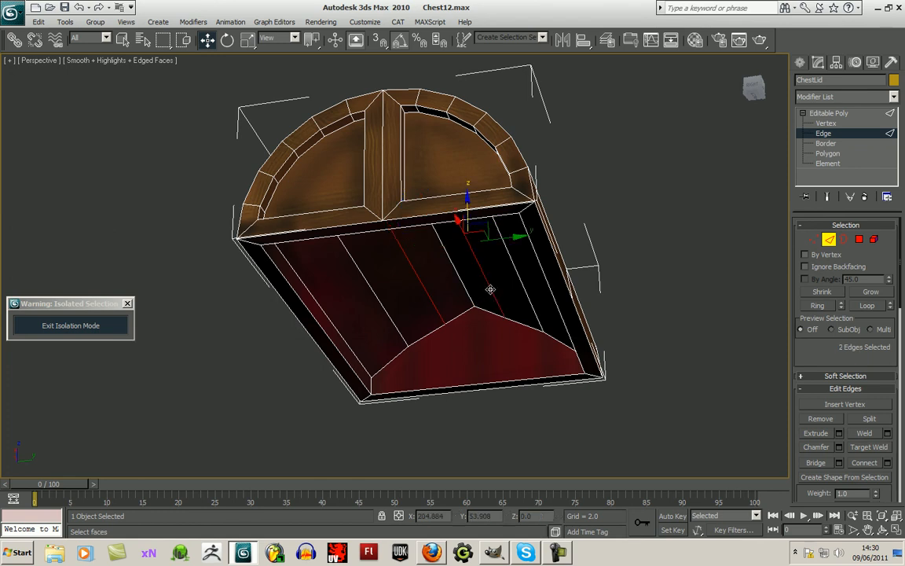
drag(469, 200, 469, 182)
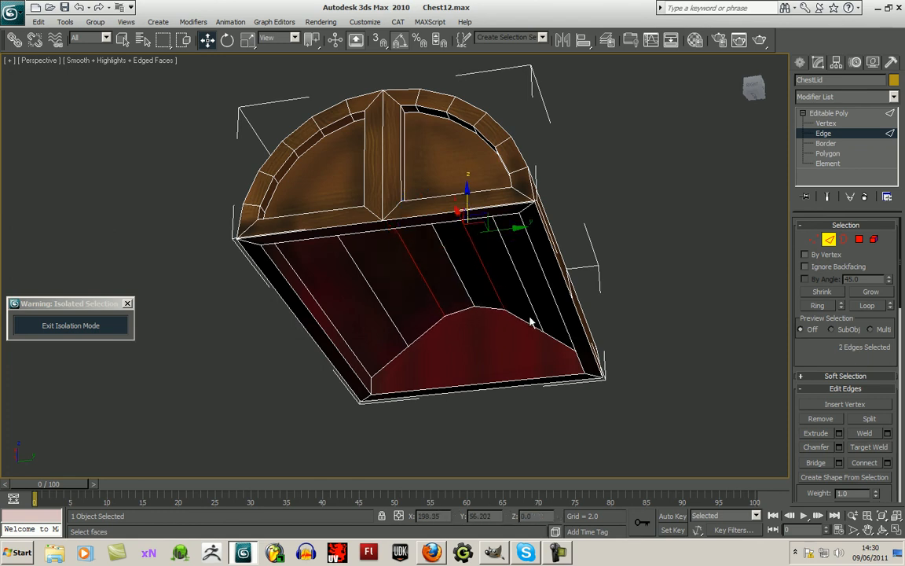
Select the two outermost slice edges and raise them further along Z to even out the arch
click(535, 316)
ctrl+click(390, 322)
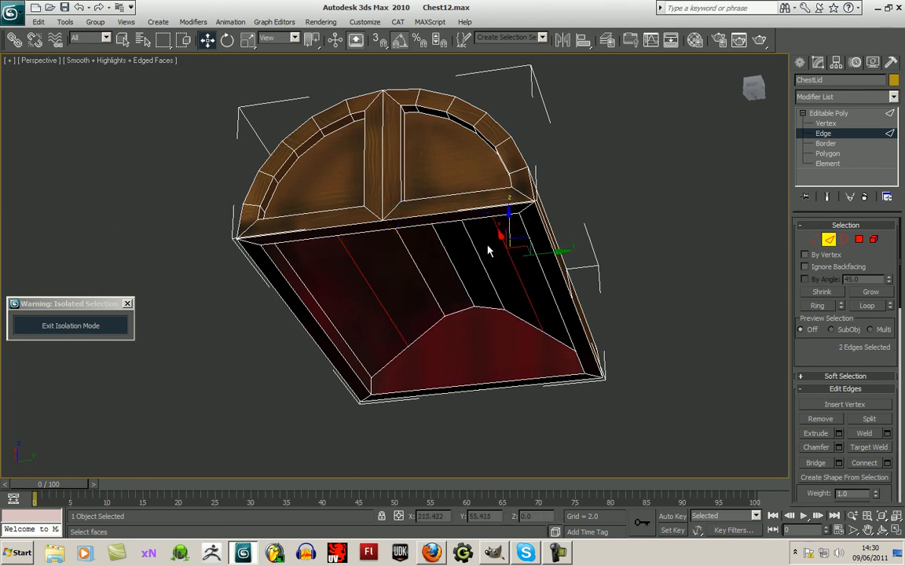
drag(511, 221, 510, 200)
Exit isolation mode, leave Edge sub-object editing of ChestLid and clear the object selection
click(885, 531)
drag(449, 190, 392, 333)
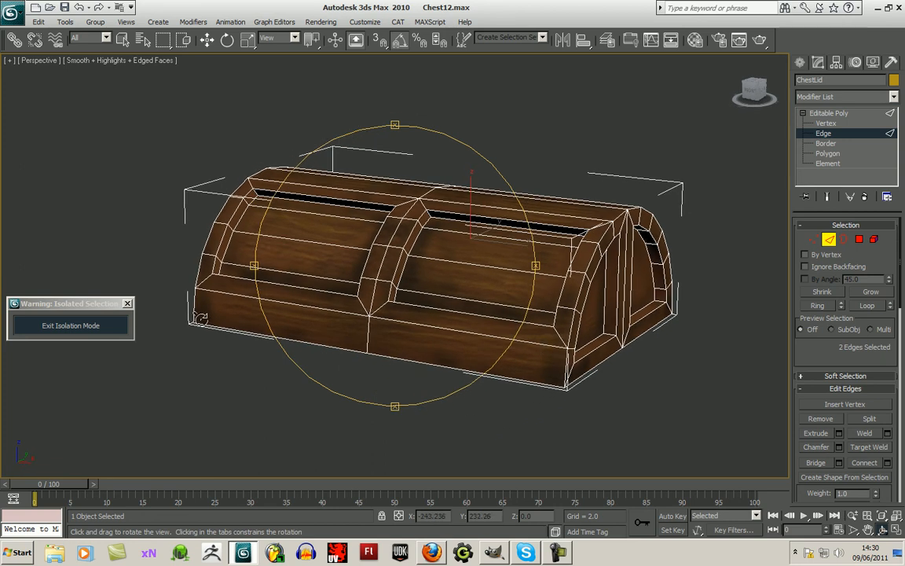
click(91, 334)
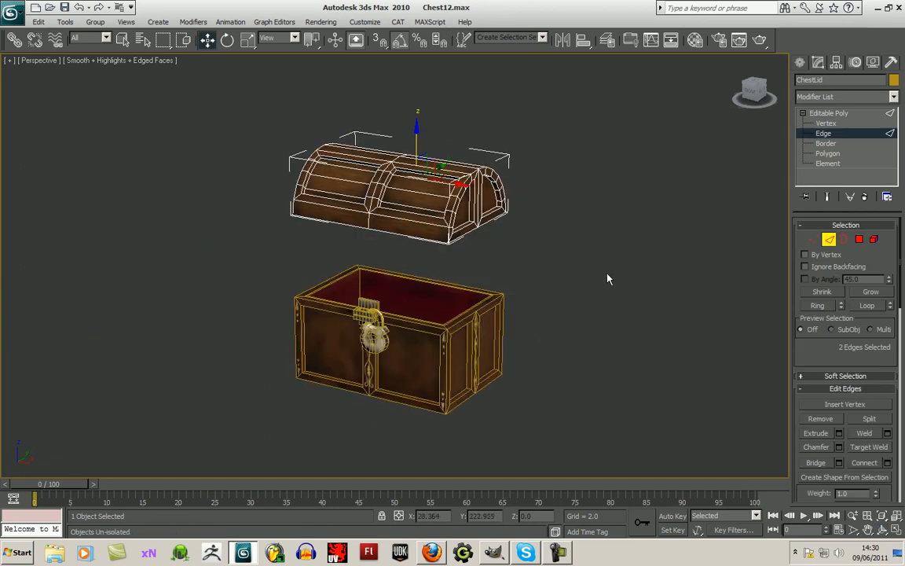
click(828, 113)
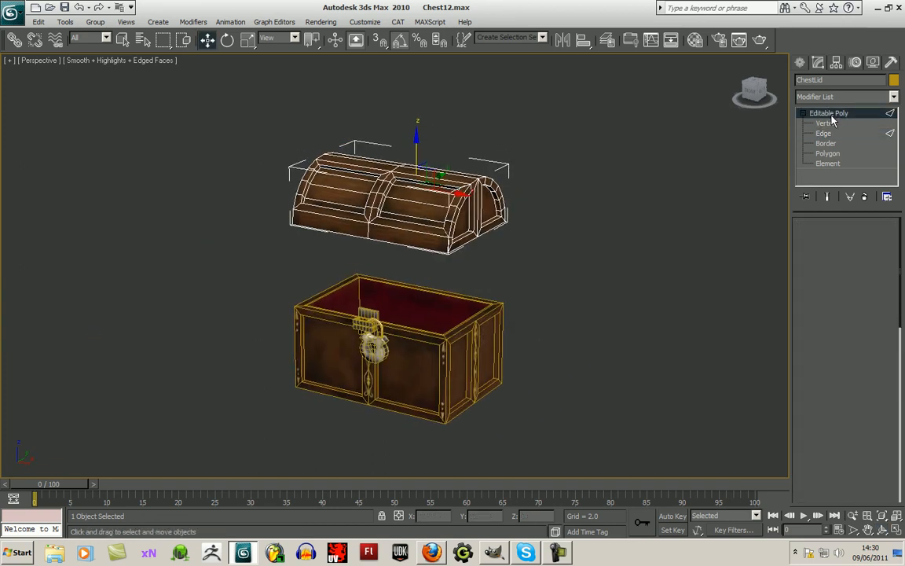
click(670, 286)
View the open chest from the front and save the scene as Chest13.max
click(883, 530)
drag(490, 366, 506, 297)
drag(427, 271, 422, 250)
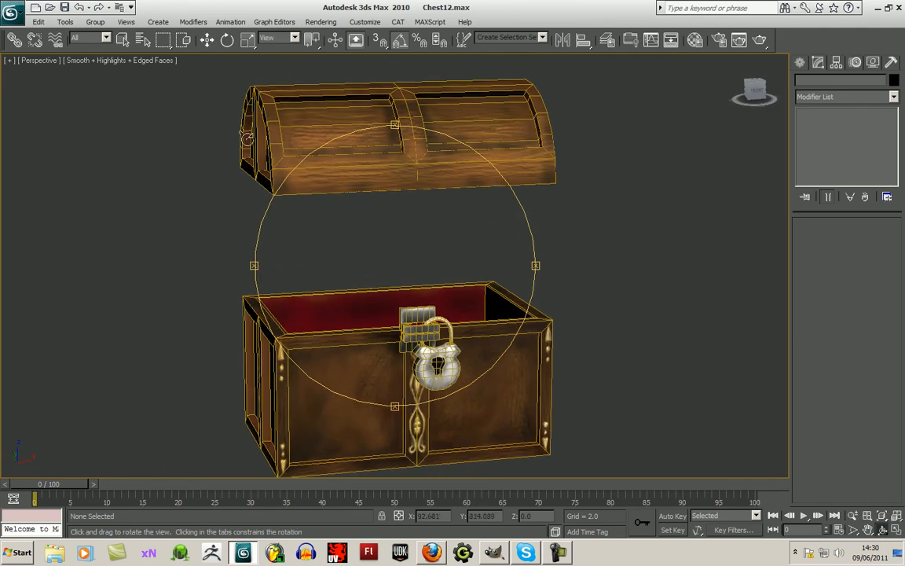
click(64, 7)
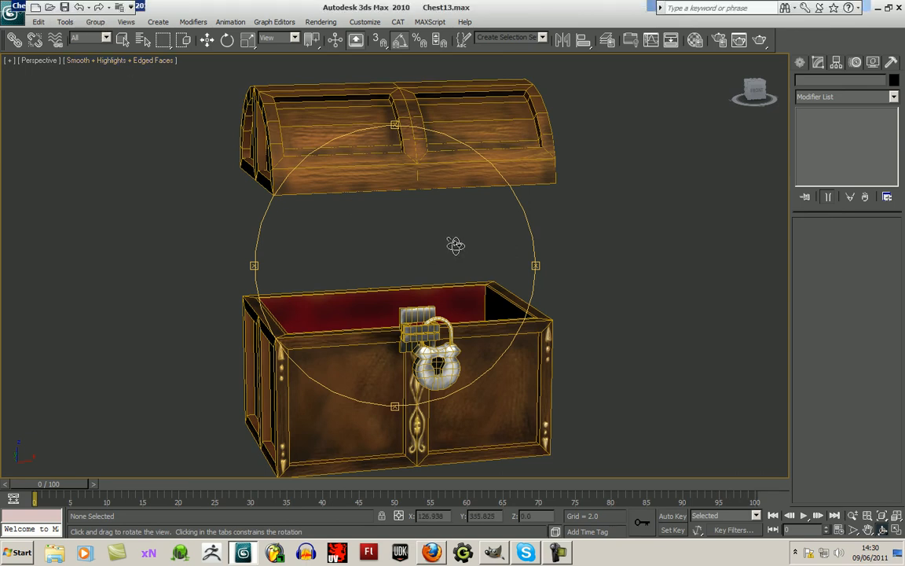
Set the ChestLid's Z position to 0 to close it onto the base, then clear the selection
click(206, 40)
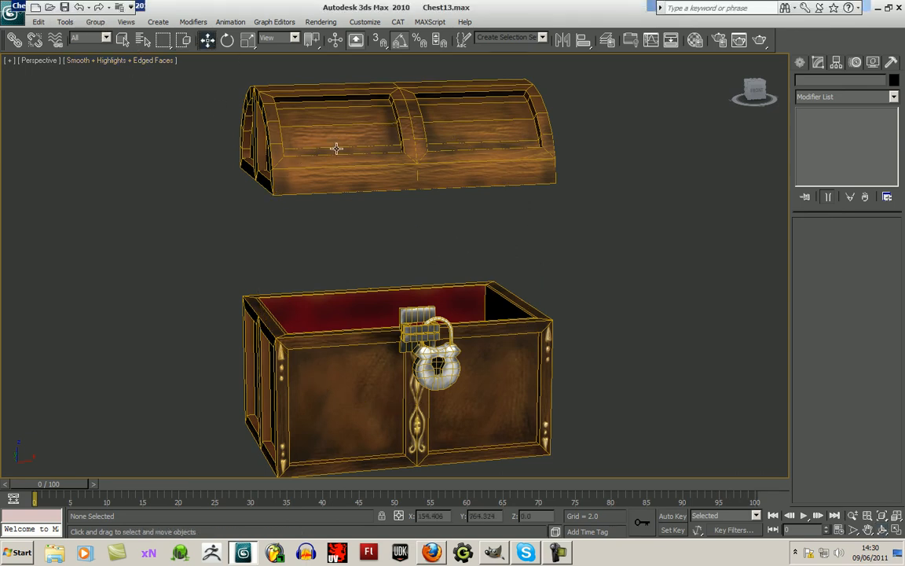
click(336, 148)
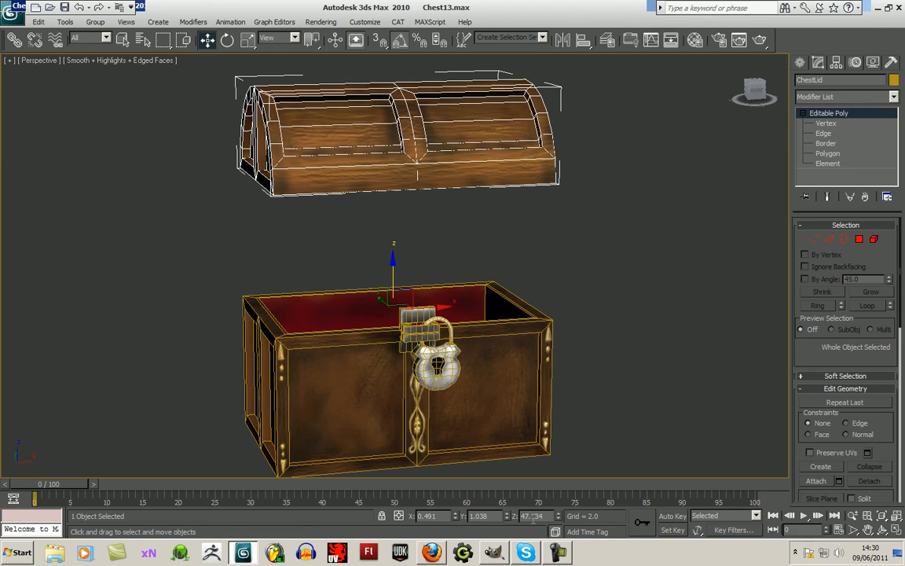
text(0)
key(Return)
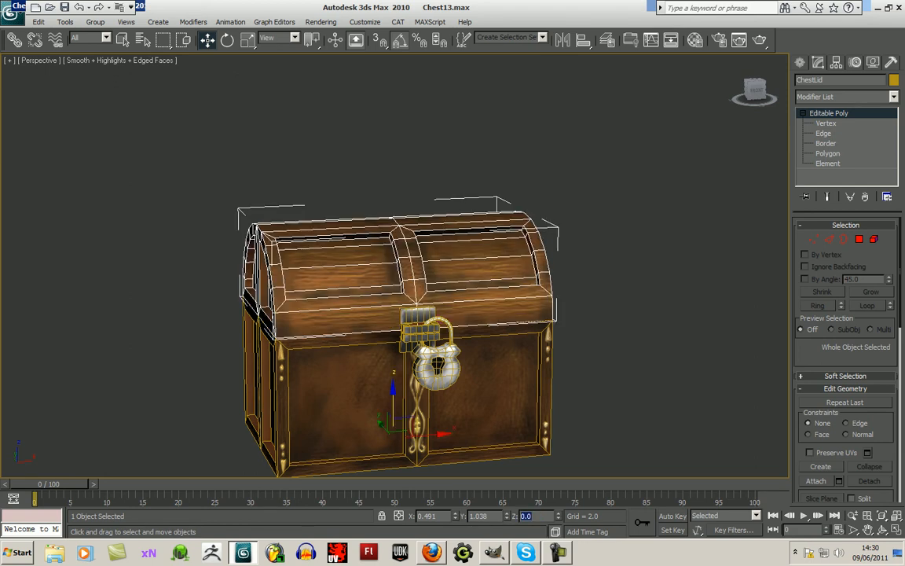
middle_drag(593, 407, 631, 355)
click(882, 529)
drag(432, 318, 365, 314)
click(207, 39)
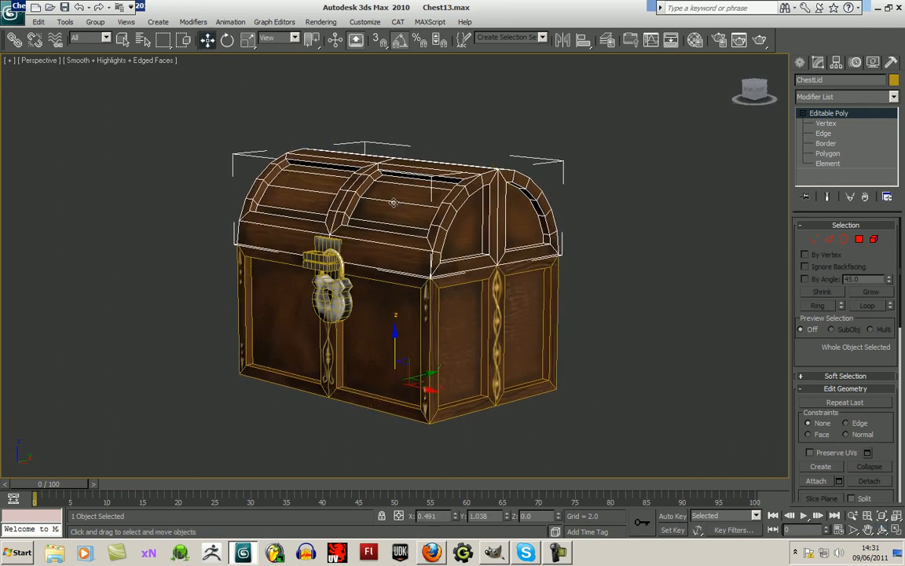
middle_drag(589, 387, 586, 395)
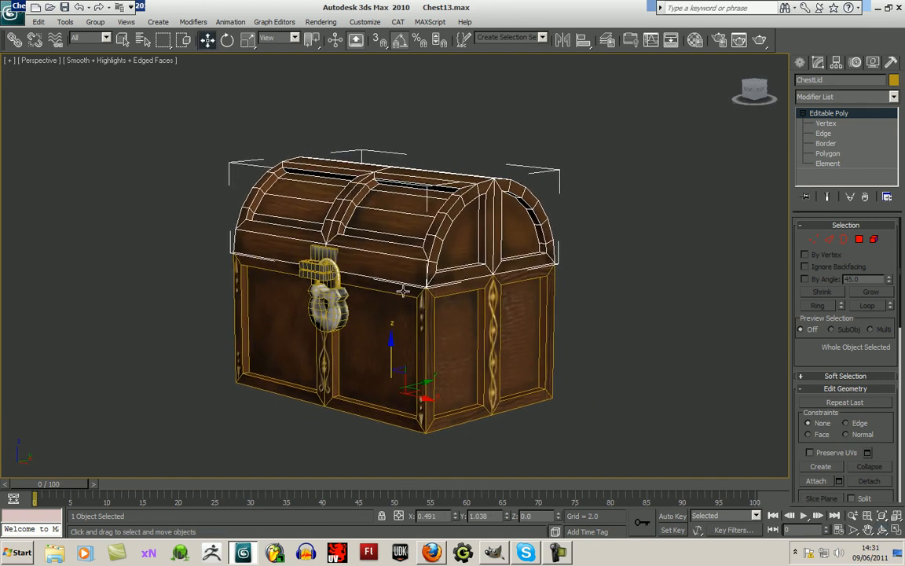
click(643, 322)
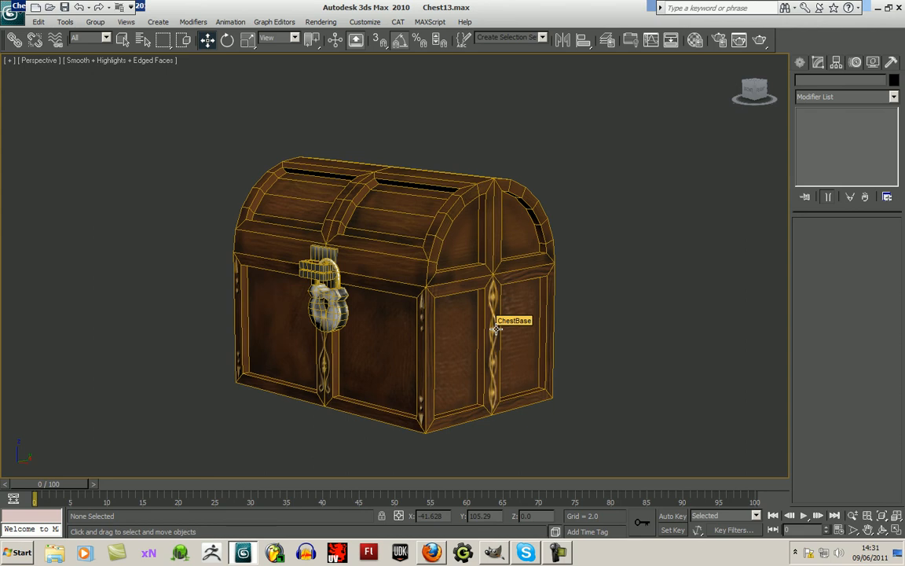
middle_drag(526, 269, 546, 259)
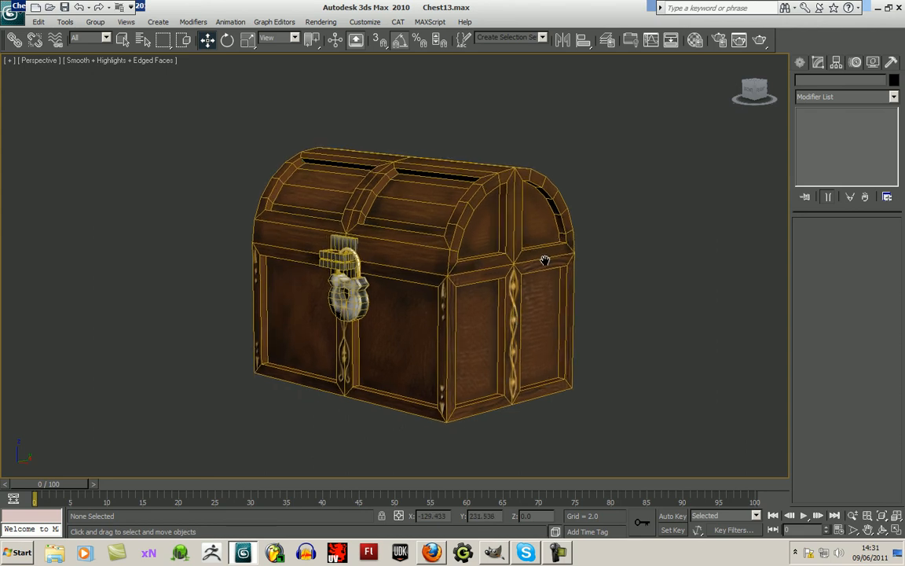
click(557, 553)
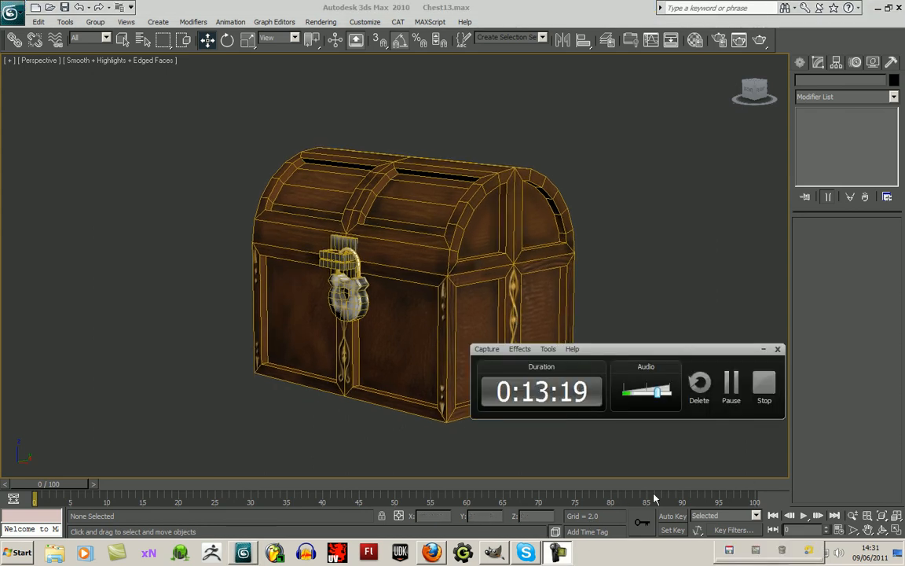